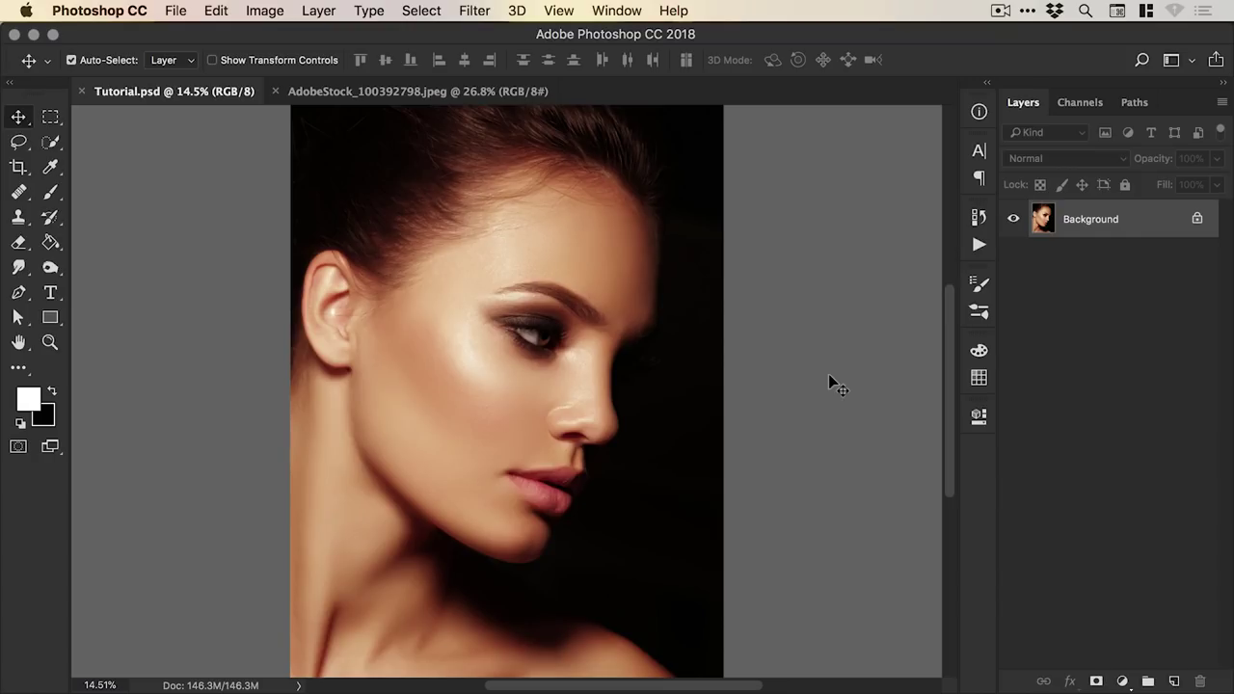
# Add a Hue/Saturation adjustment layer to the portrait with Saturation set to -100
pyautogui.click(396, 90)
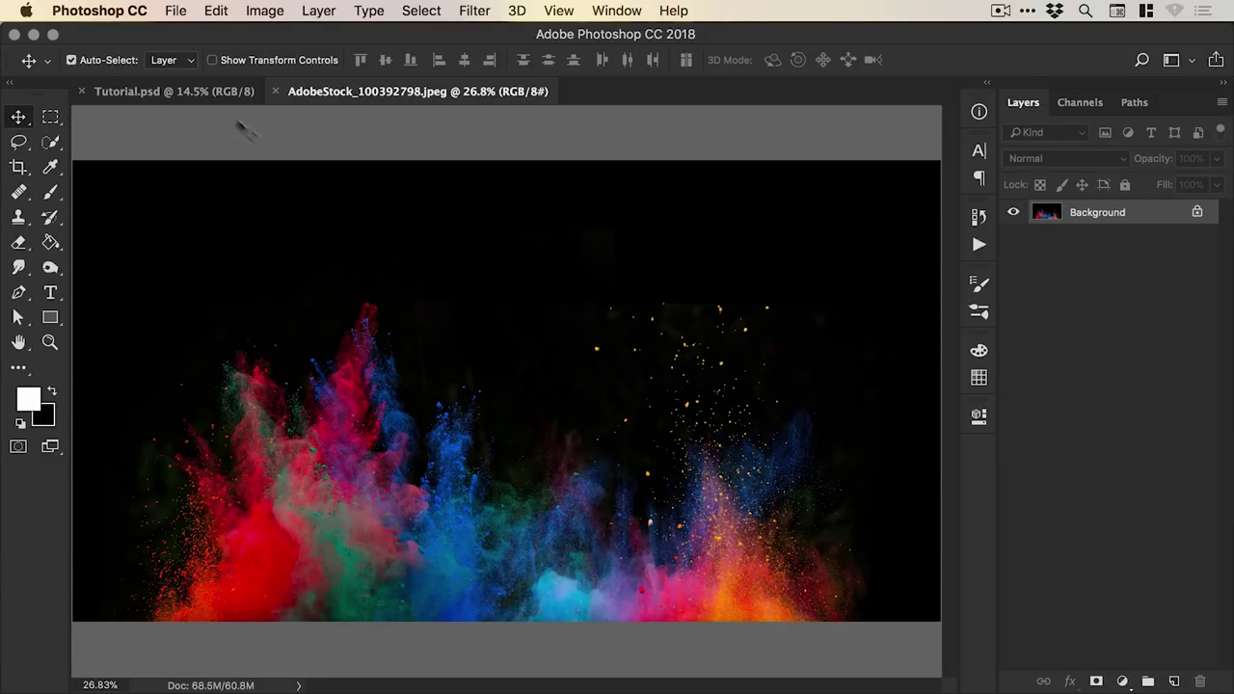
pyautogui.click(170, 91)
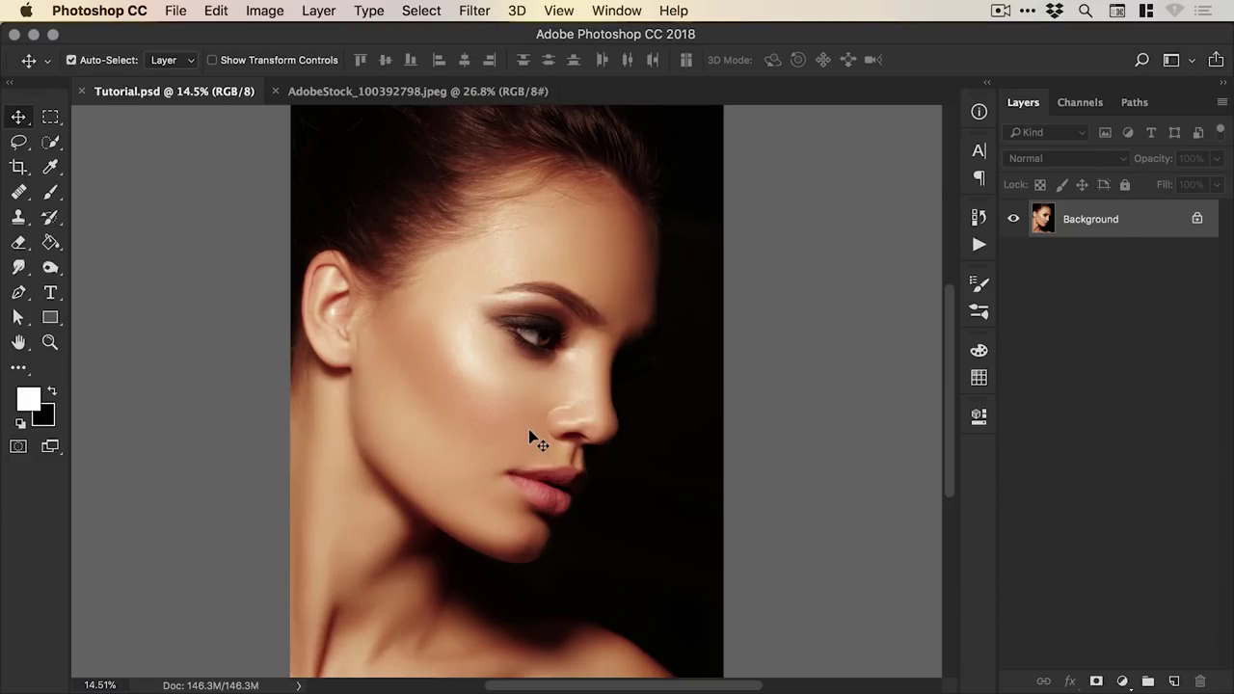
pyautogui.click(1125, 682)
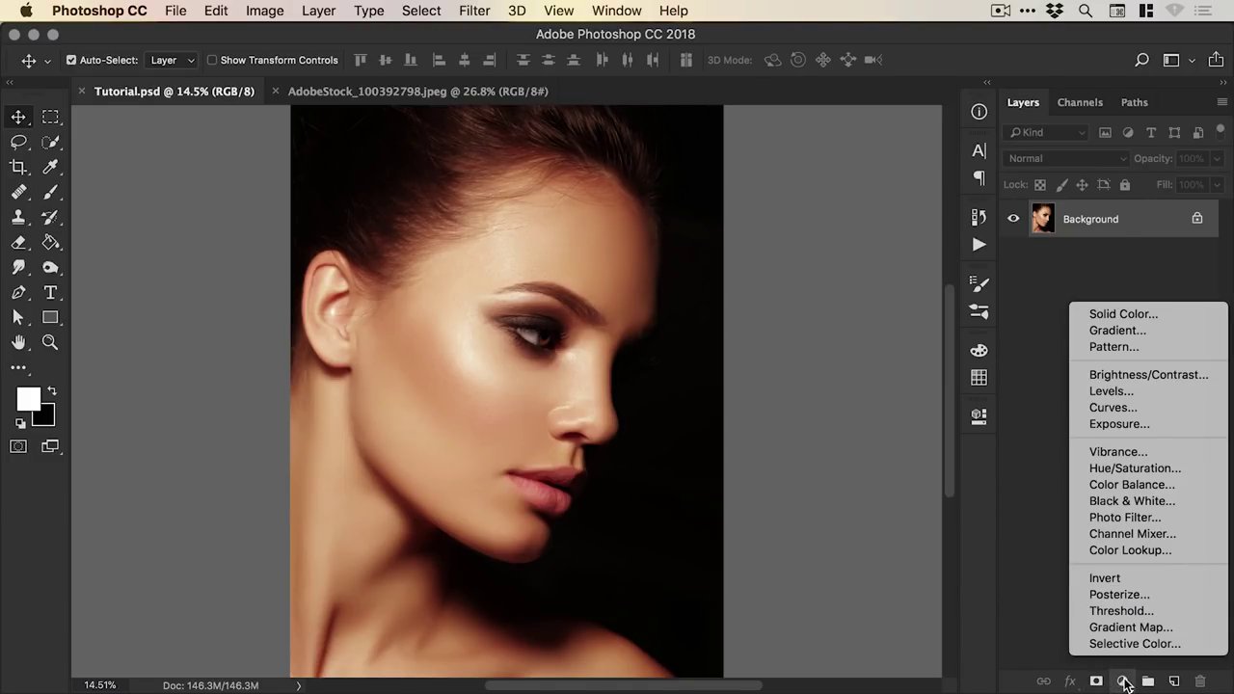
pyautogui.click(1143, 469)
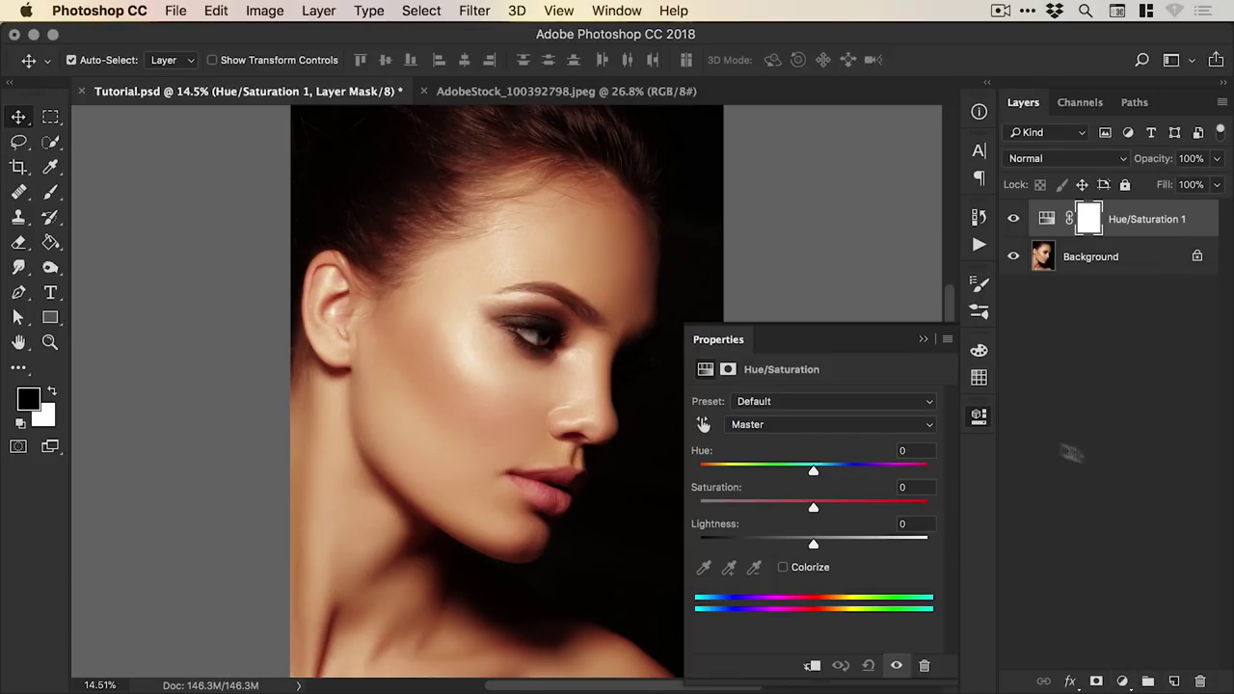
pyautogui.moveTo(813, 511); pyautogui.dragTo(698, 510)
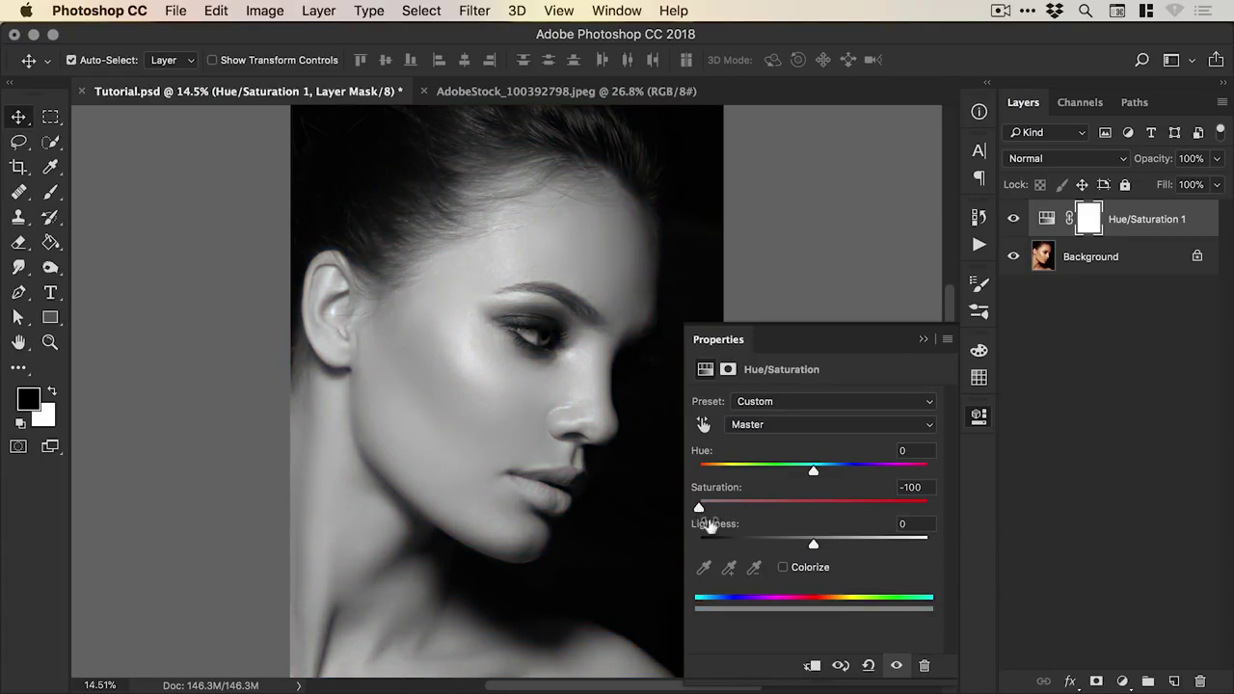
pyautogui.click(978, 421)
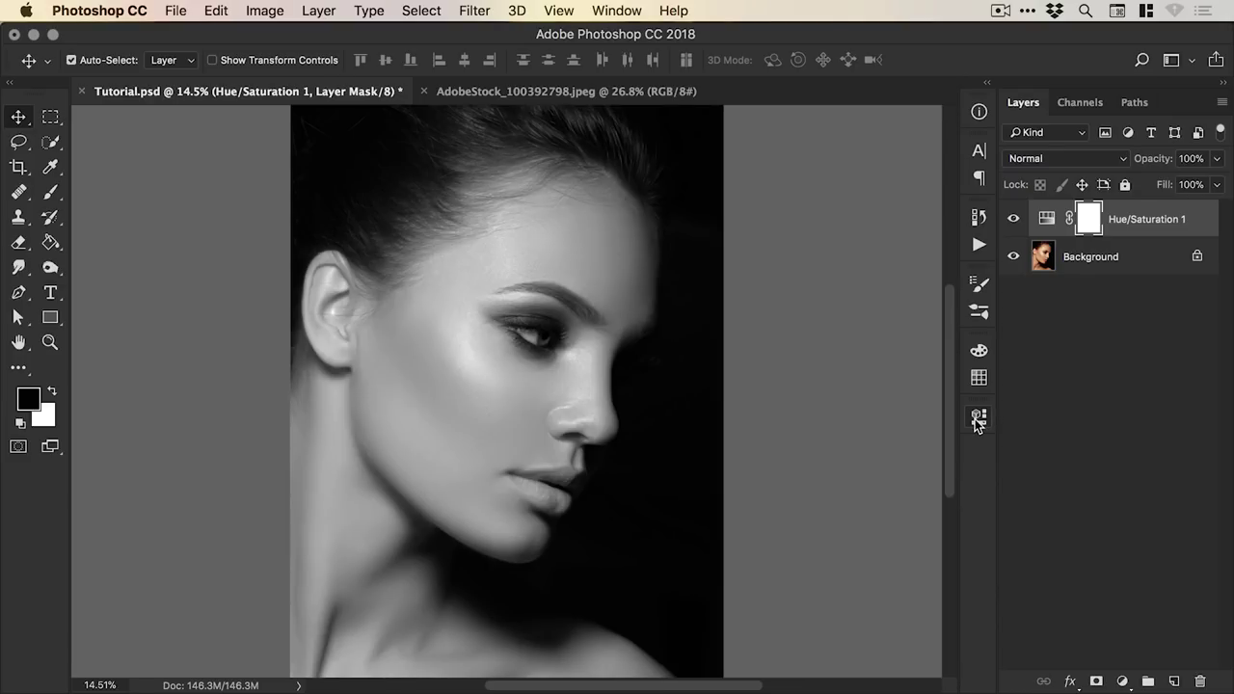
# Add a Curves adjustment layer with the black point moved right to deepen shadows
pyautogui.click(1118, 681)
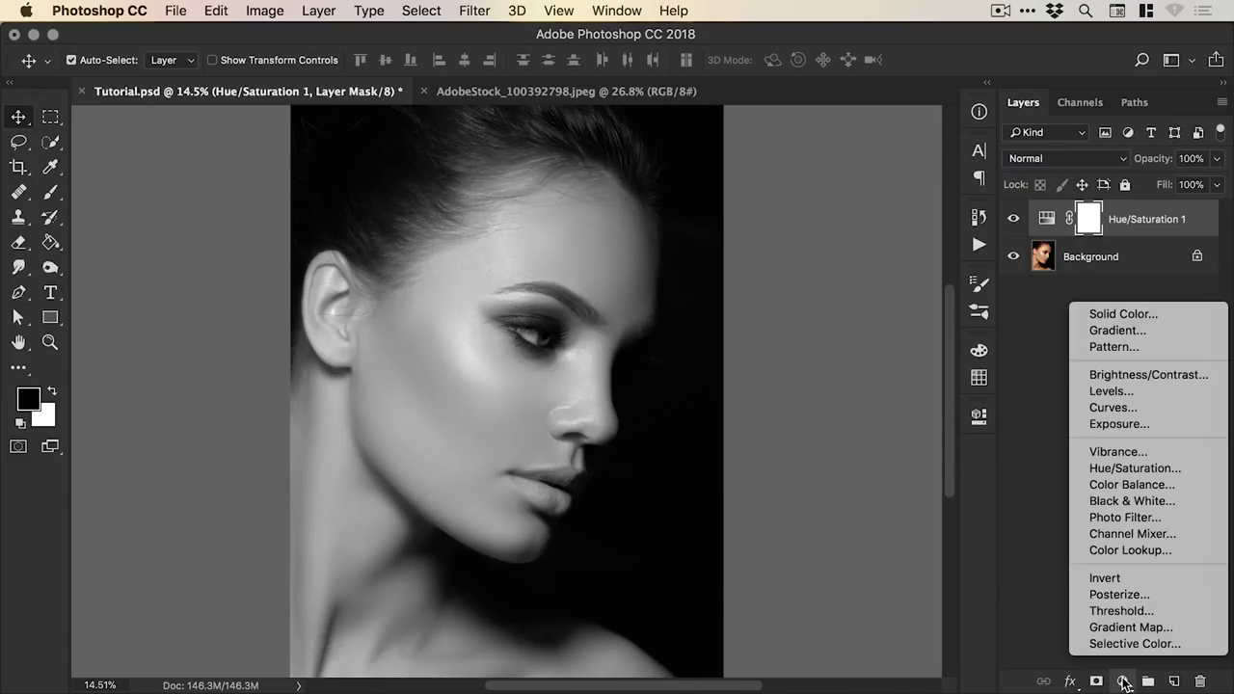
pyautogui.click(1149, 408)
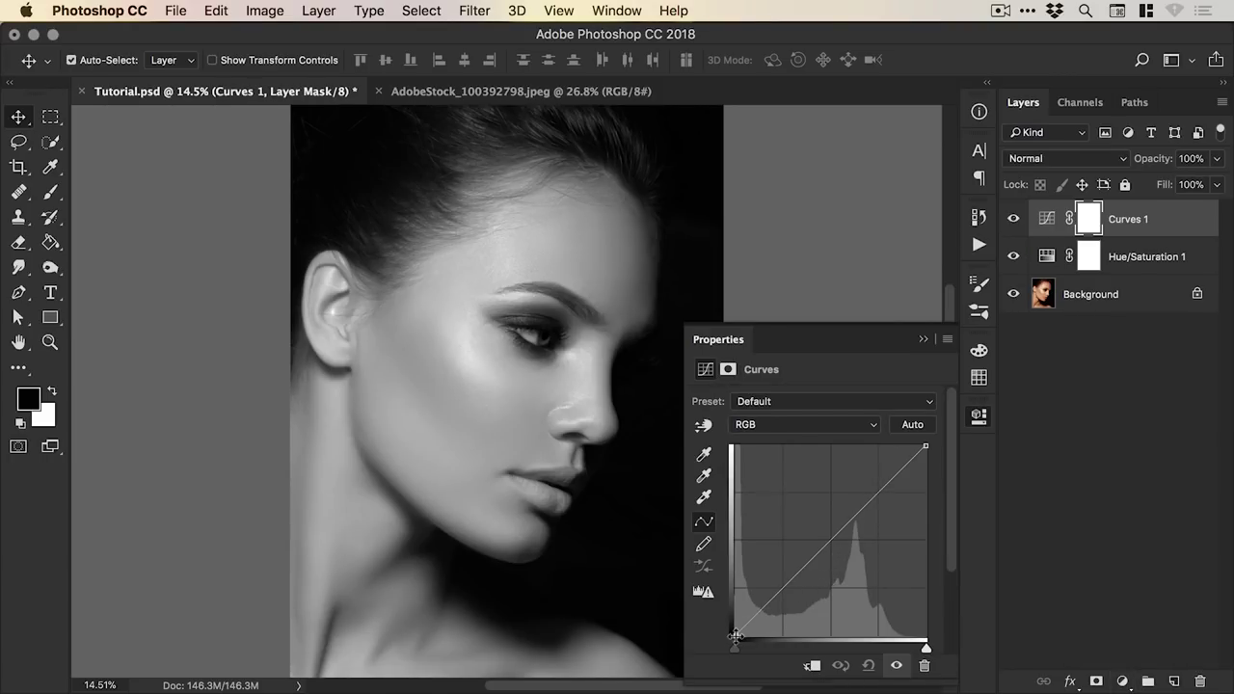
pyautogui.moveTo(735, 635); pyautogui.dragTo(783, 629)
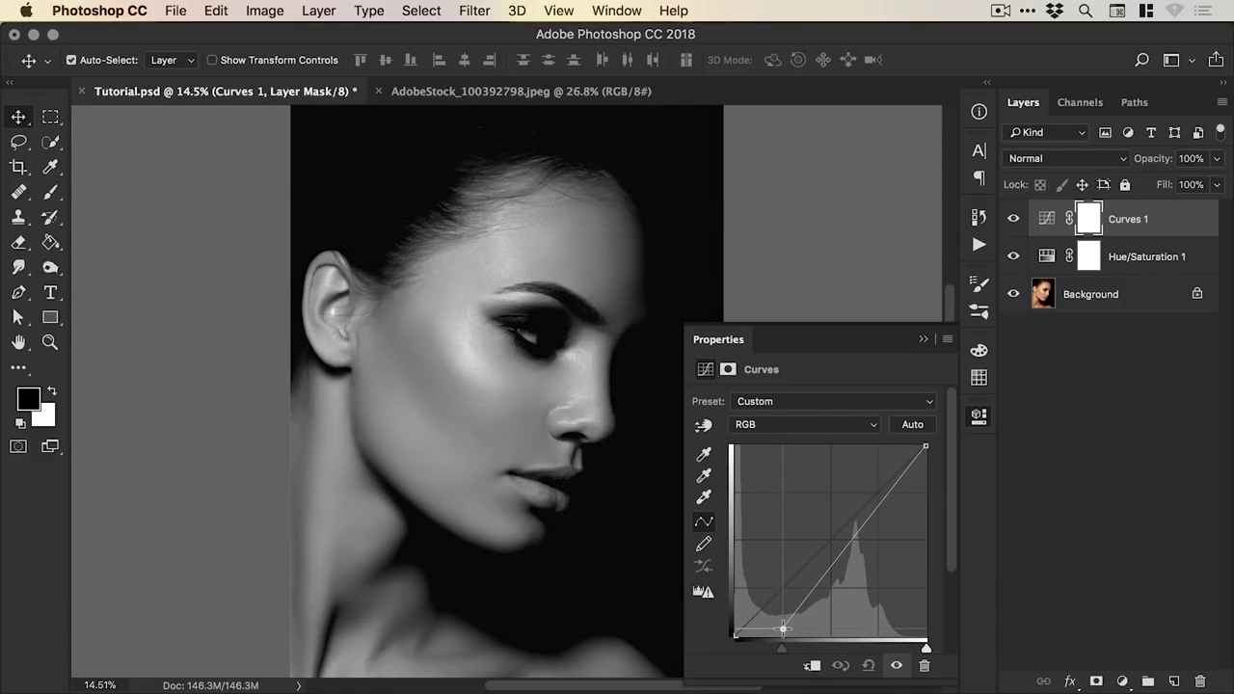
pyautogui.click(979, 416)
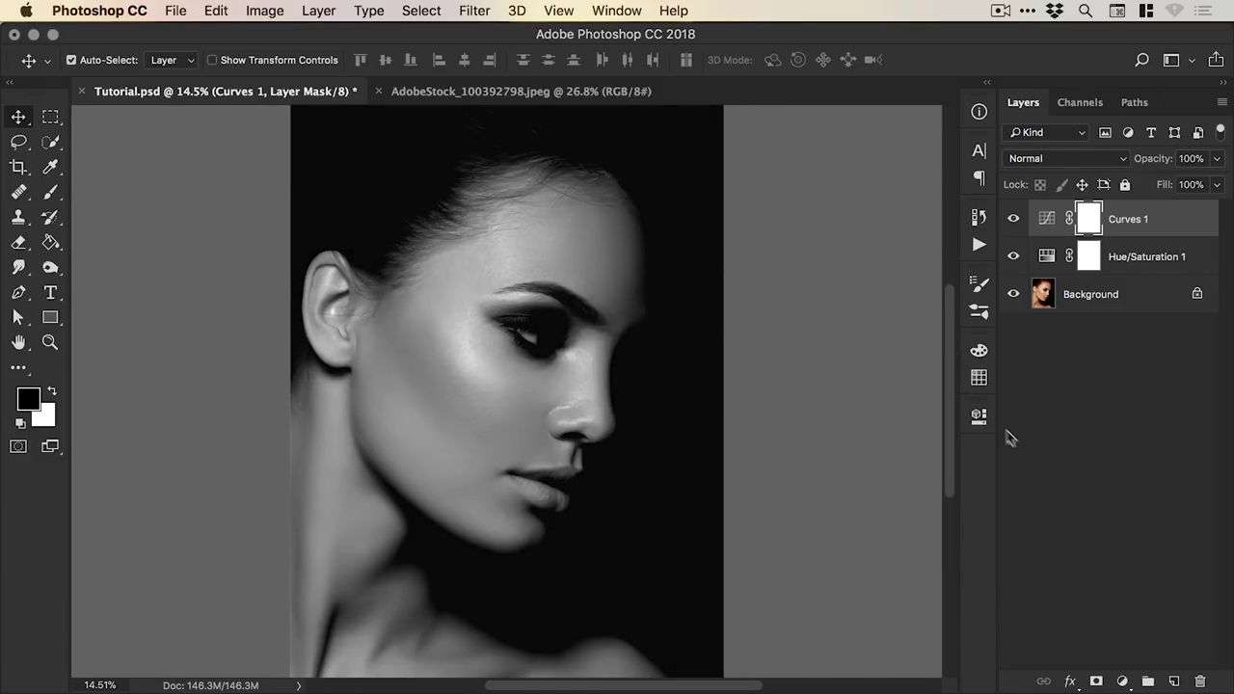
# Add an Exposure adjustment layer with Exposure -1.90 and Gamma Correction 0.67
pyautogui.click(1124, 682)
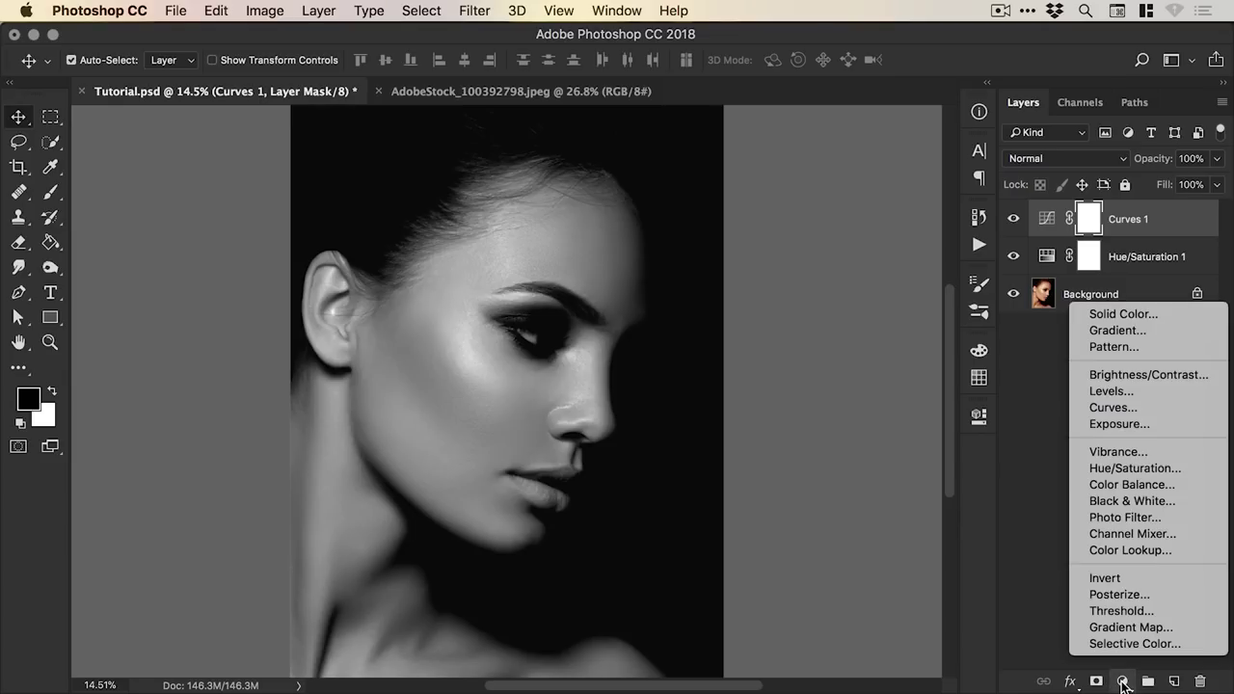
pyautogui.click(1149, 422)
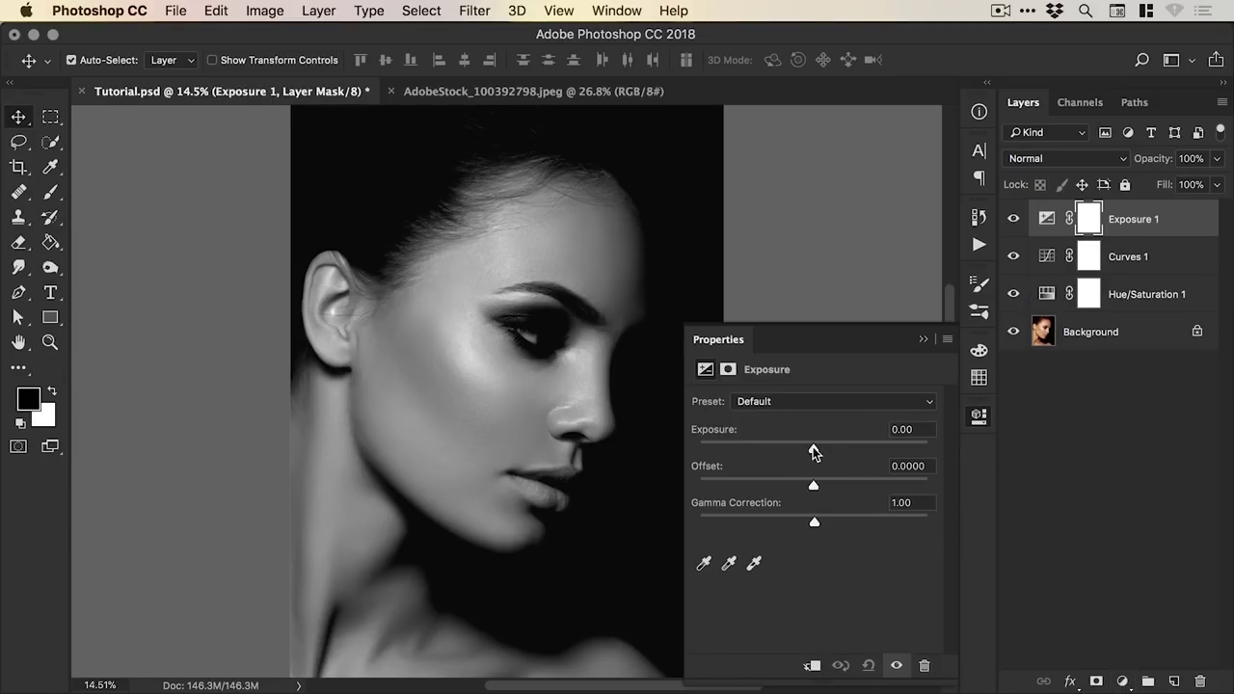
pyautogui.moveTo(812, 450); pyautogui.dragTo(779, 449)
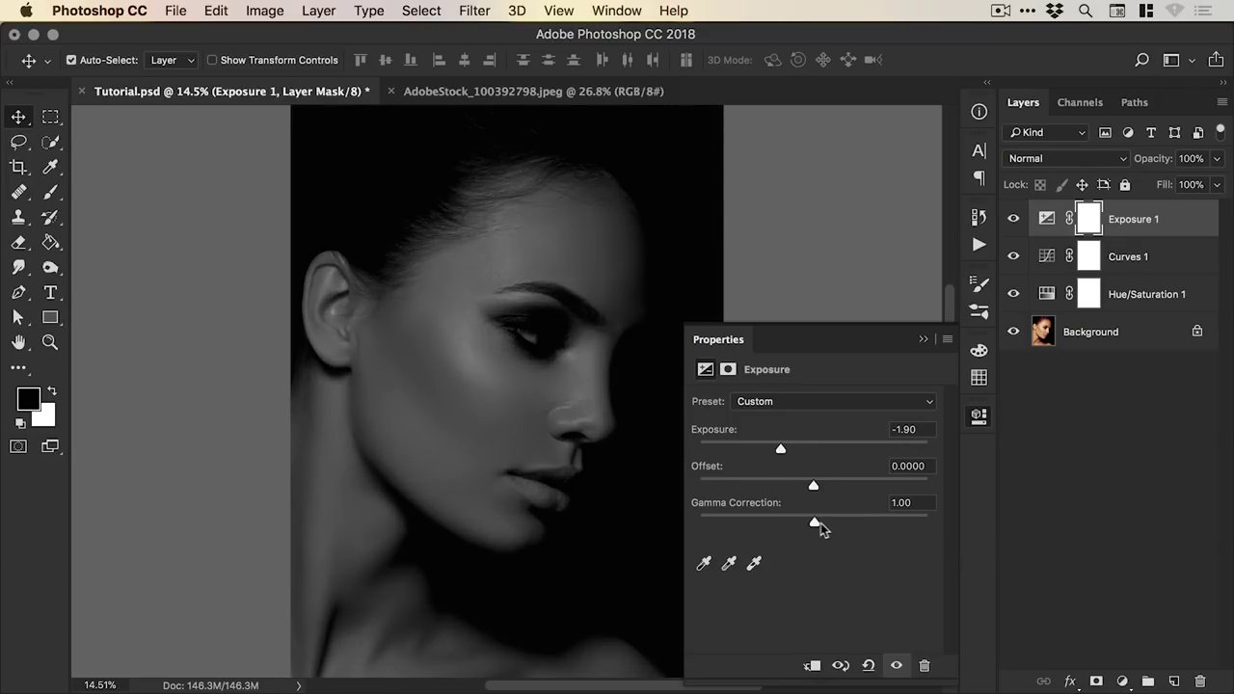
pyautogui.moveTo(814, 526); pyautogui.dragTo(844, 525)
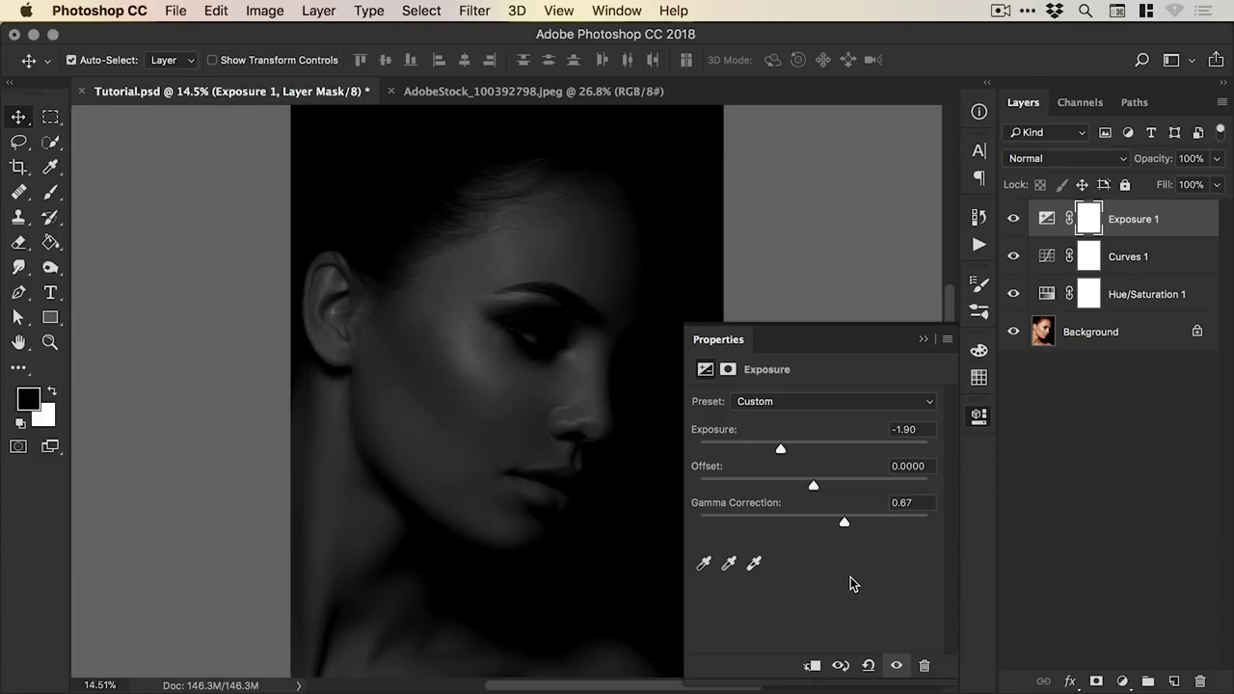
pyautogui.click(978, 419)
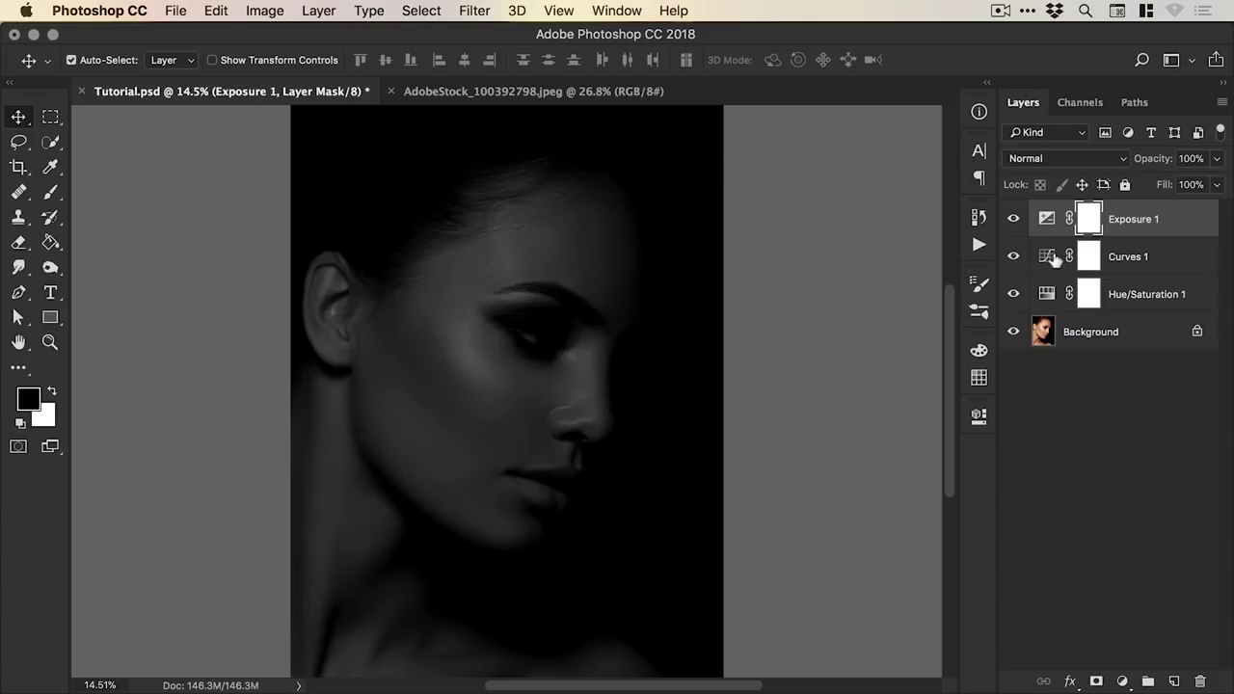
pyautogui.click(1046, 220)
pyautogui.doubleClick(1046, 220)
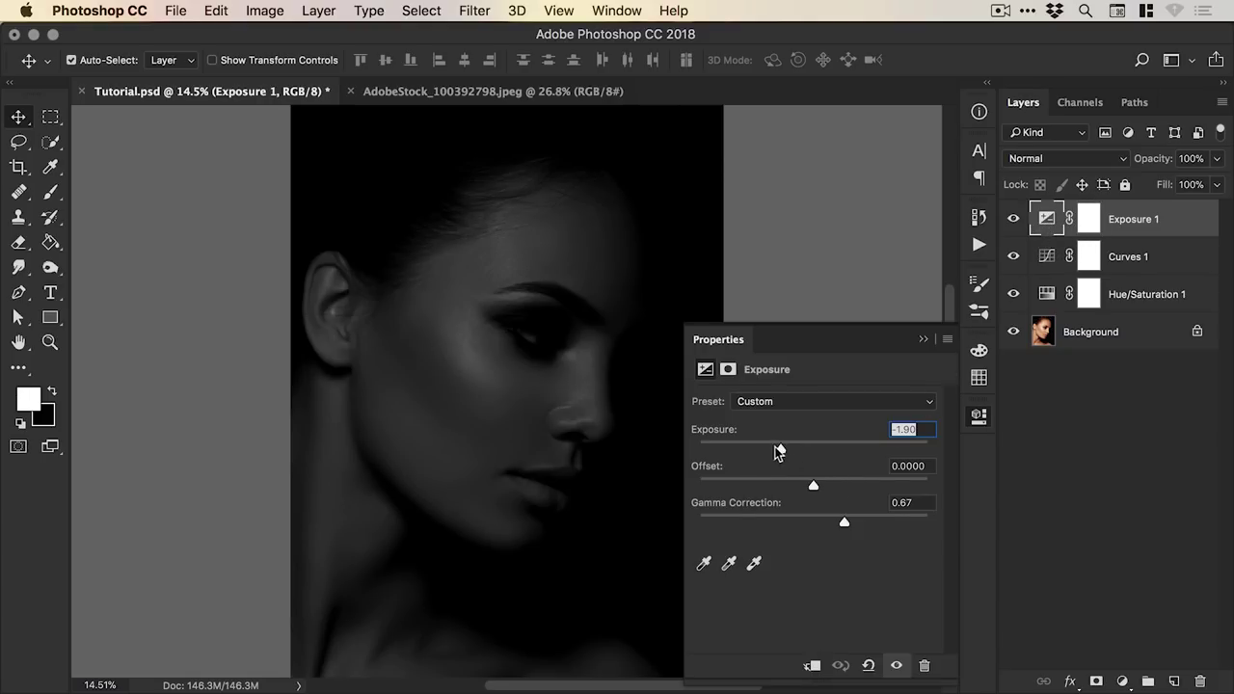
pyautogui.click(978, 420)
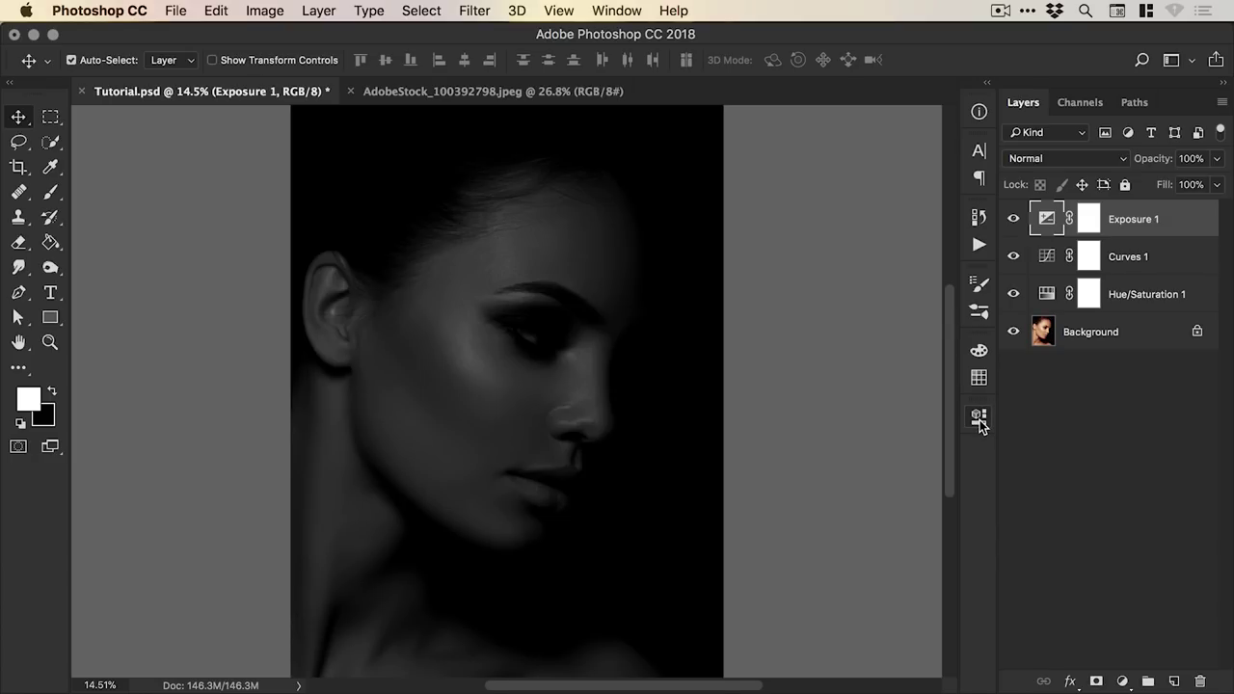
# Add a Photo Filter adjustment layer using the custom colour 3b33d9
pyautogui.click(1122, 682)
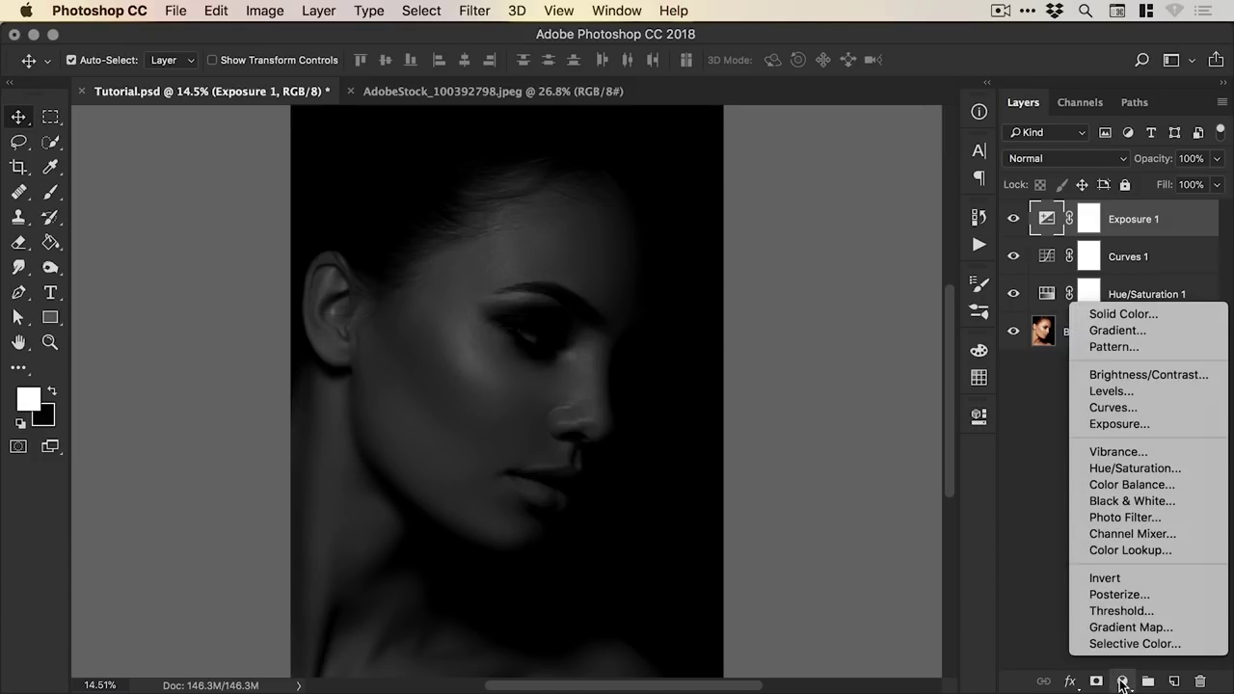
pyautogui.click(1142, 518)
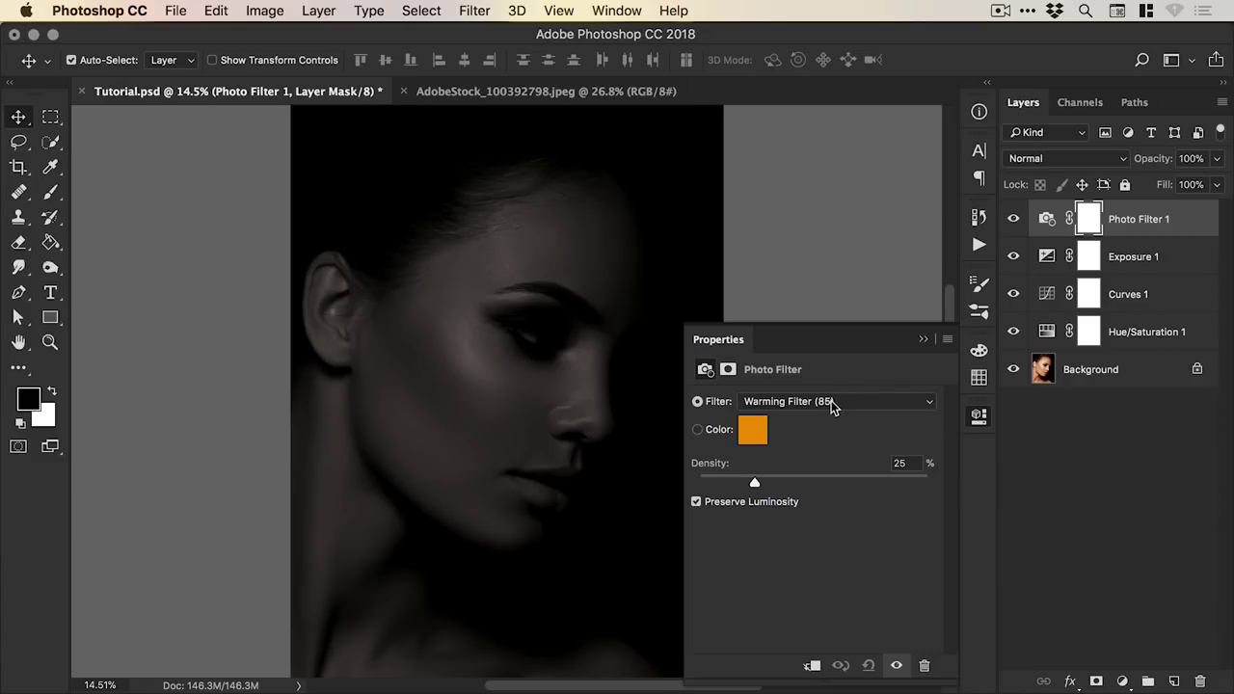
pyautogui.click(831, 403)
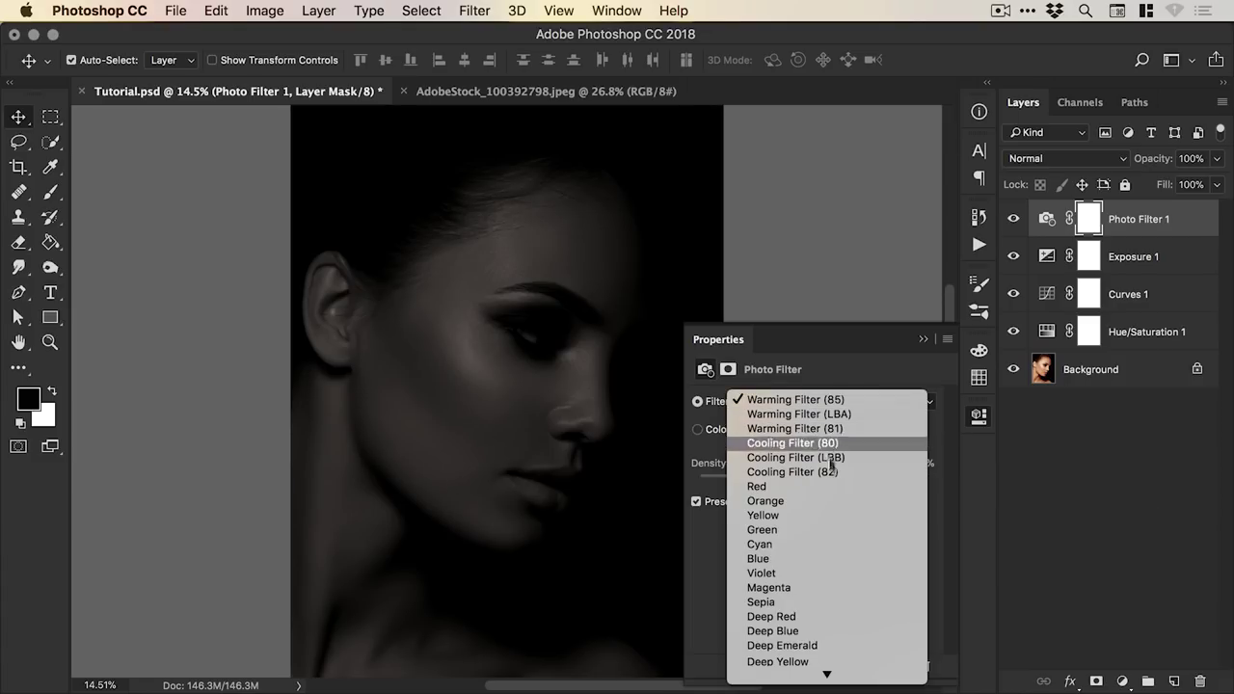
pyautogui.click(819, 379)
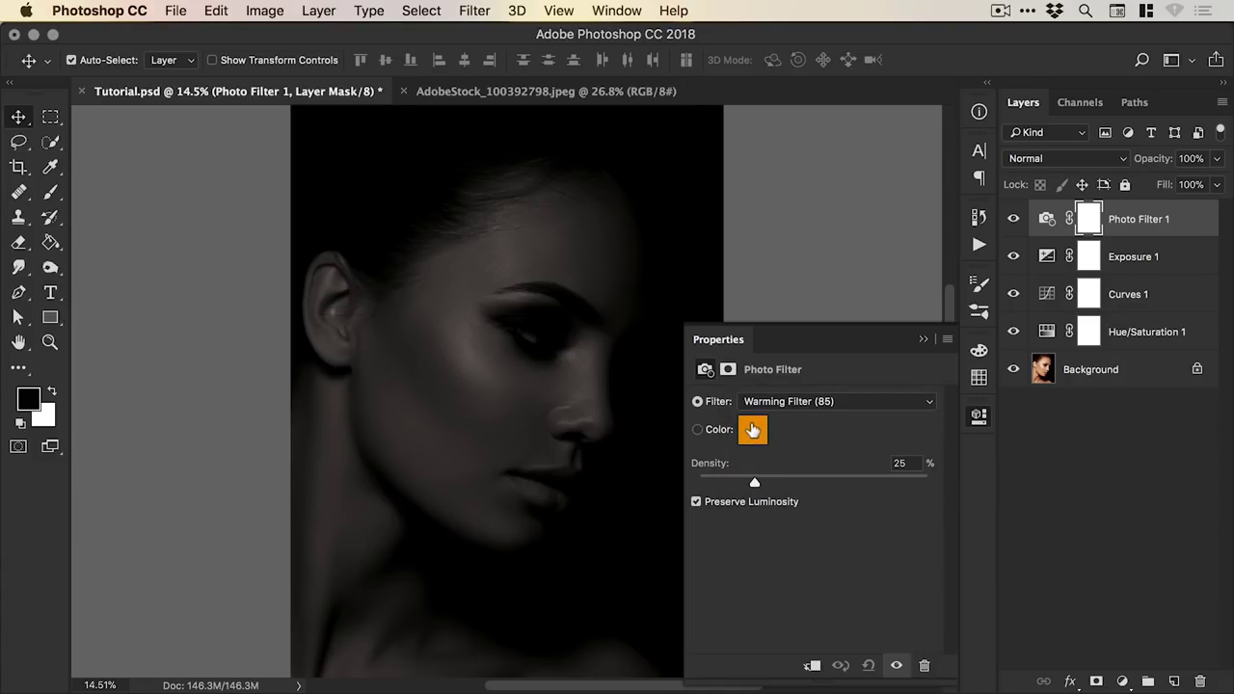
pyautogui.click(753, 429)
pyautogui.moveTo(578, 270); pyautogui.dragTo(635, 240)
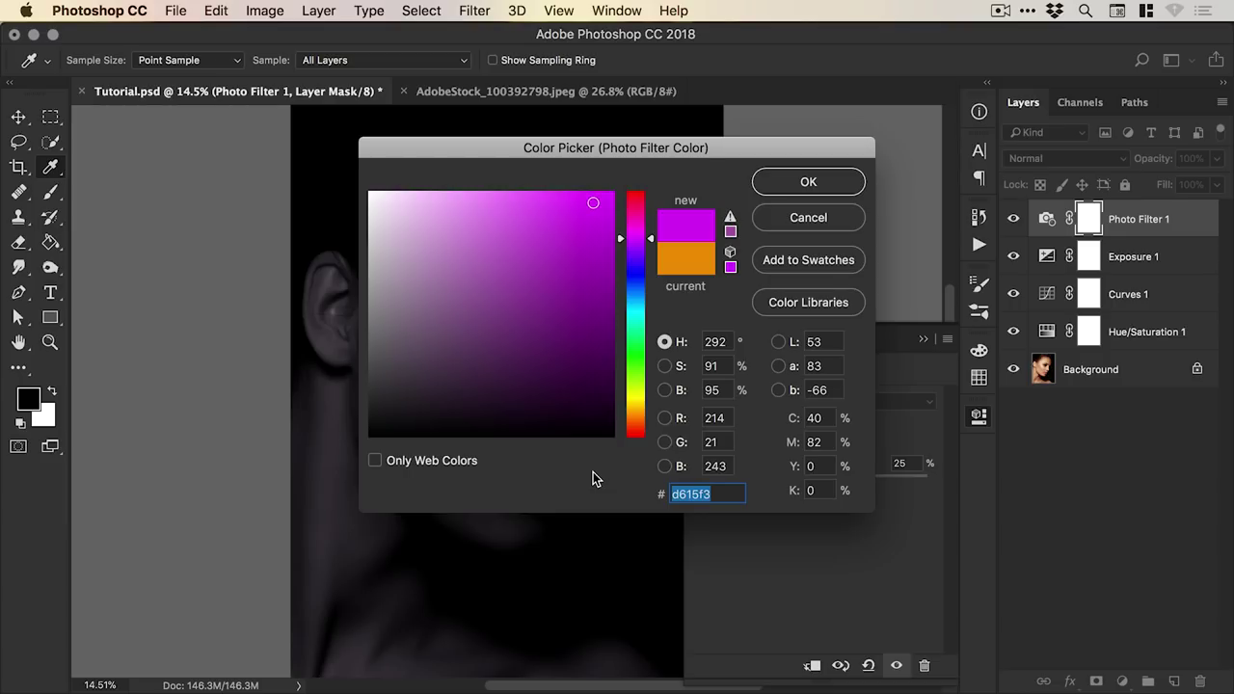
pyautogui.write('3b33d9')
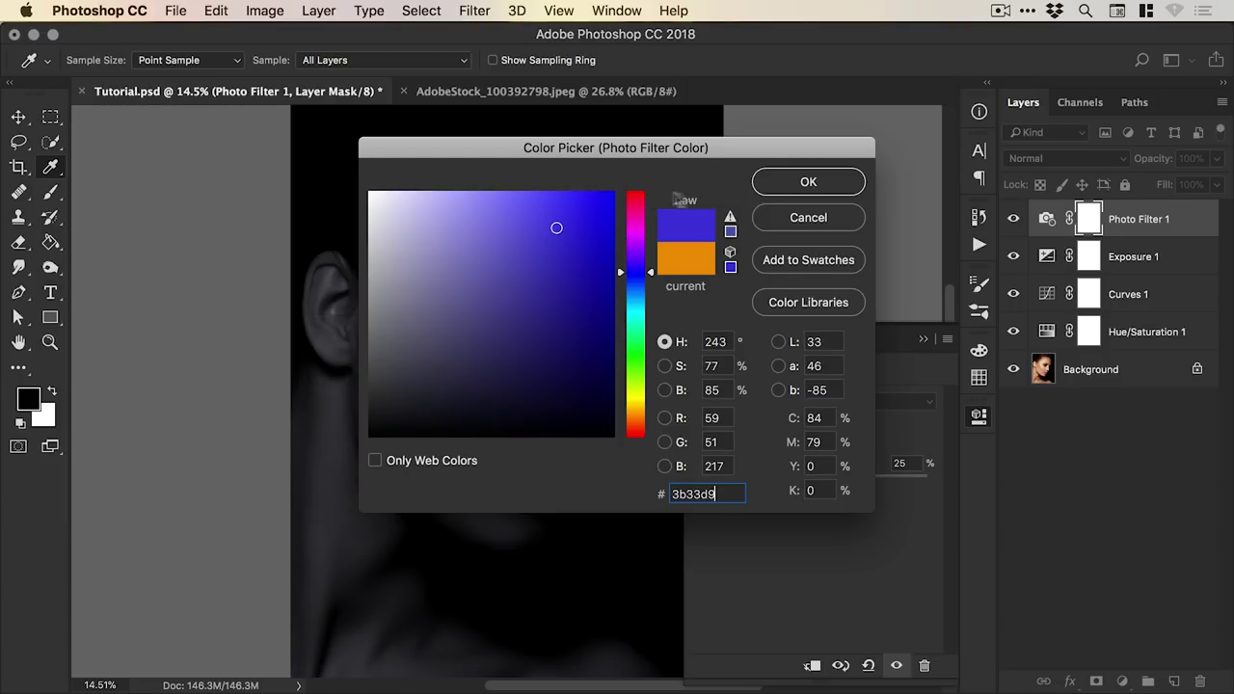
pyautogui.click(807, 183)
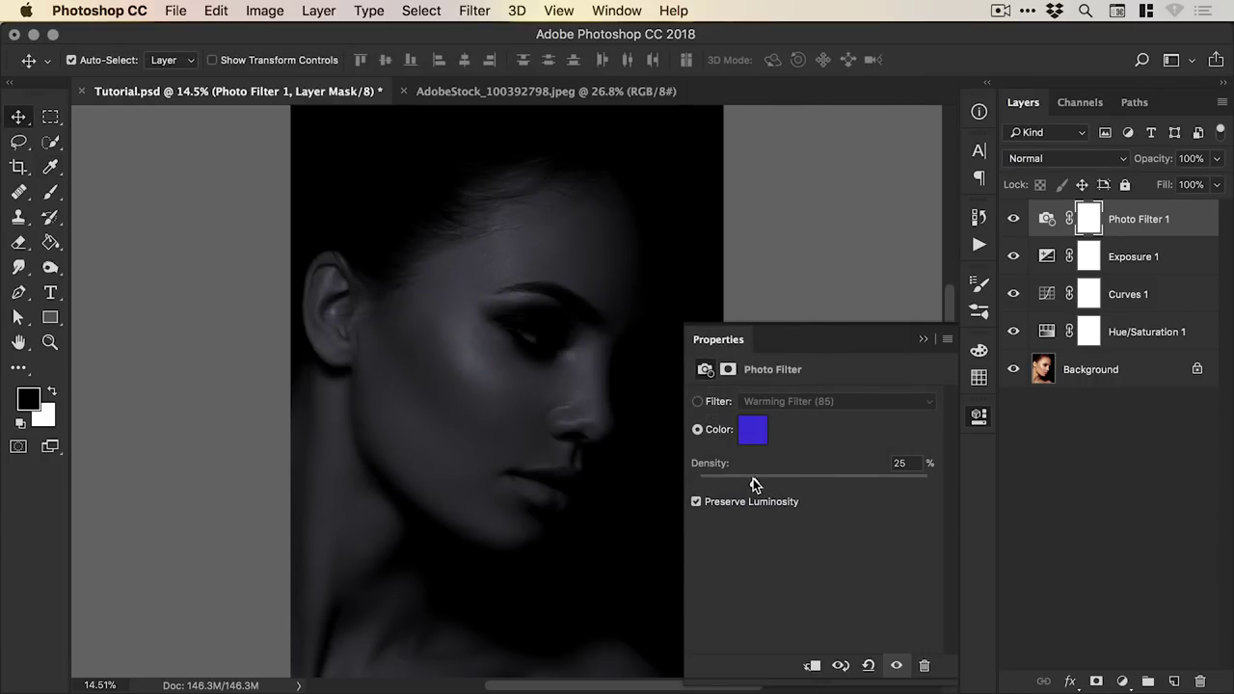
# Set the Photo Filter density to 40%, compare it, and select all four adjustment layers
pyautogui.moveTo(753, 479); pyautogui.dragTo(792, 489)
pyautogui.moveTo(930, 486); pyautogui.dragTo(789, 475)
pyautogui.click(895, 665)
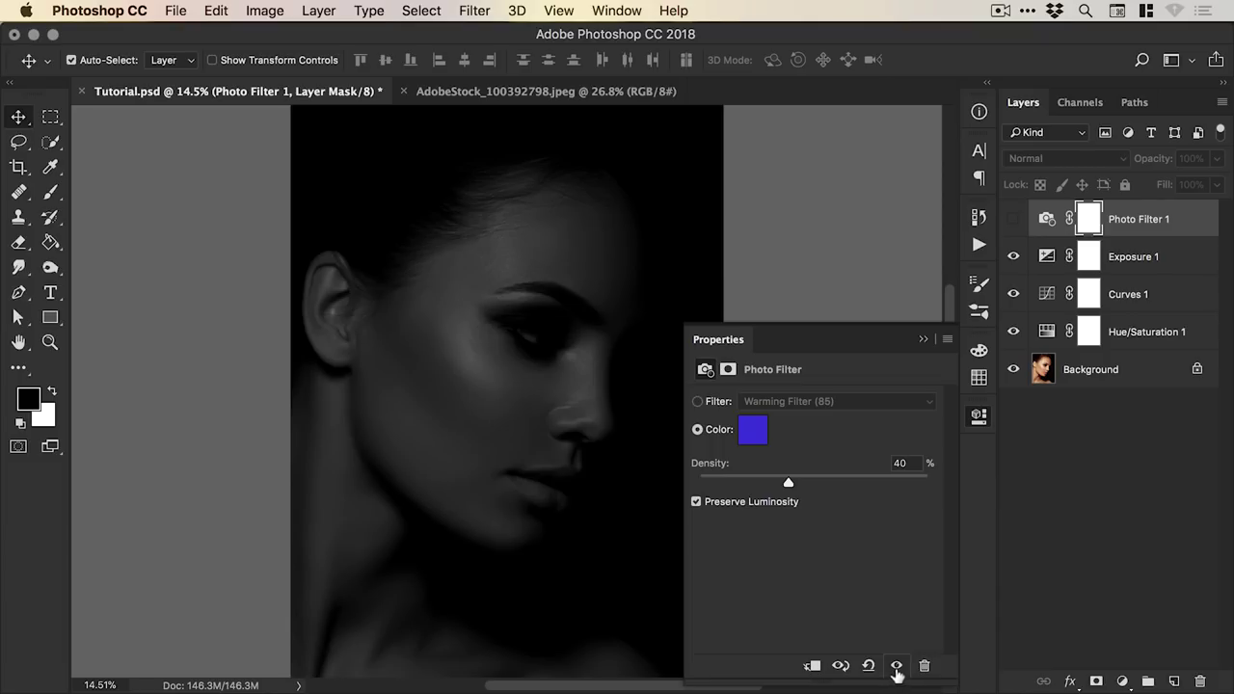
pyautogui.click(896, 665)
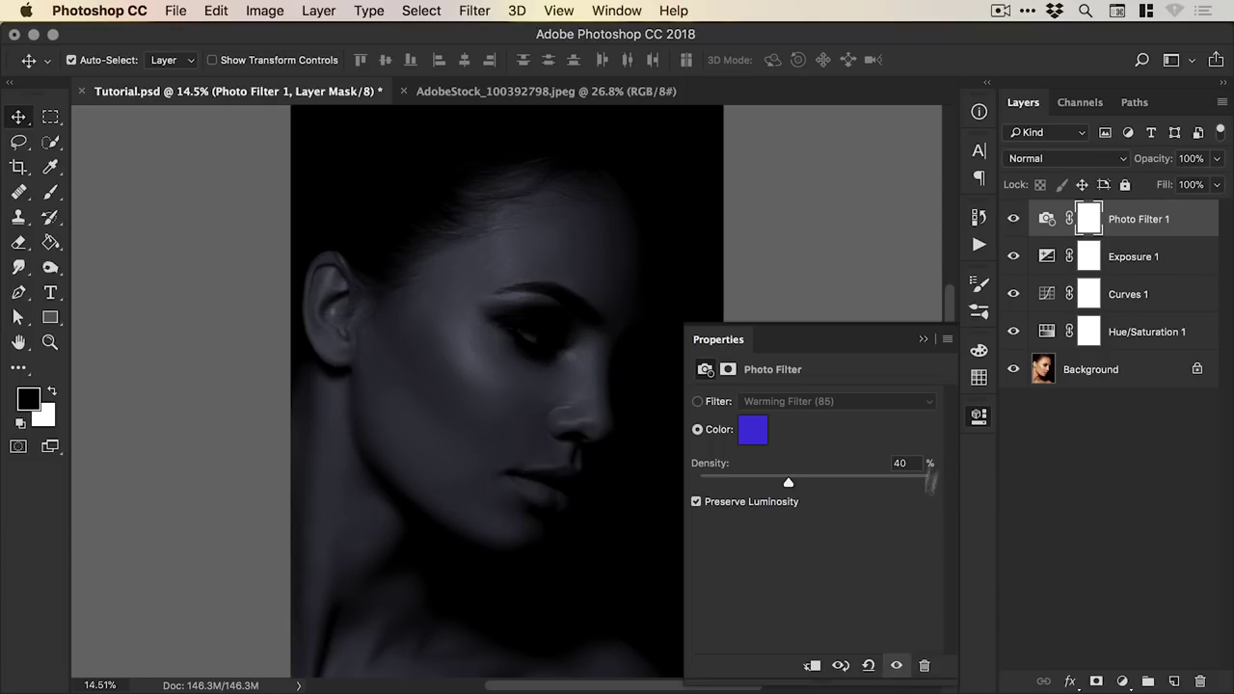
pyautogui.click(979, 415)
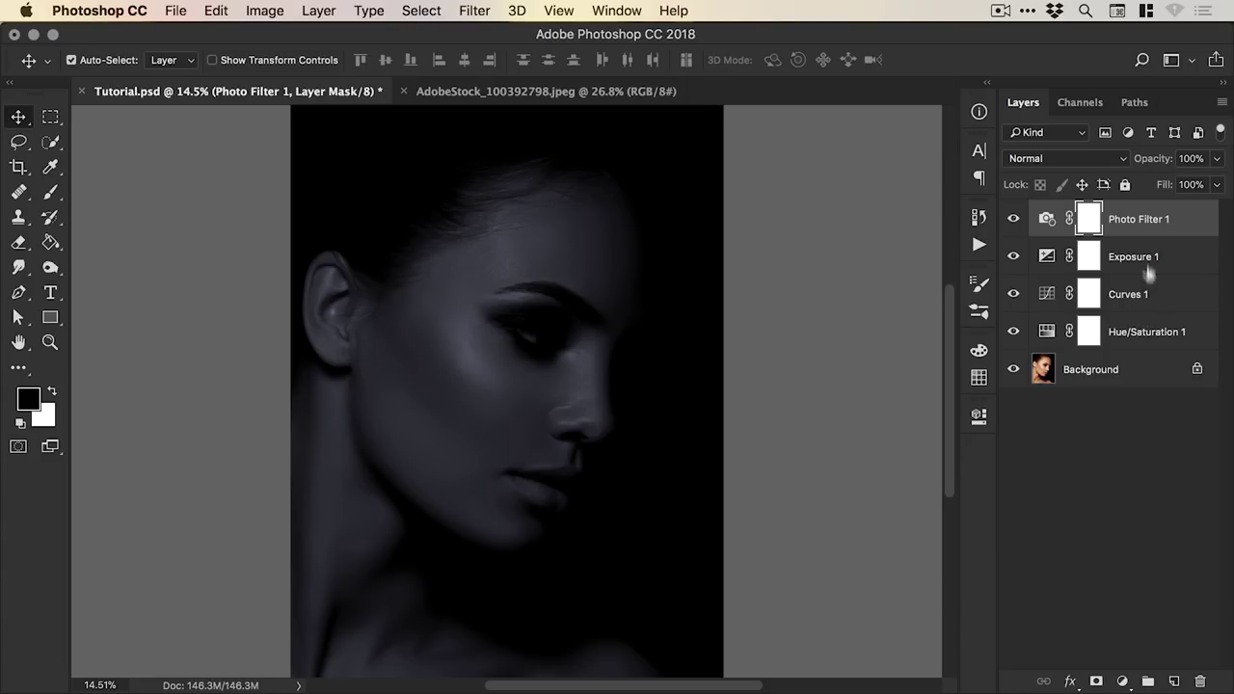
pyautogui.keyDown('shift'); pyautogui.click(1147, 332); pyautogui.keyUp('shift')
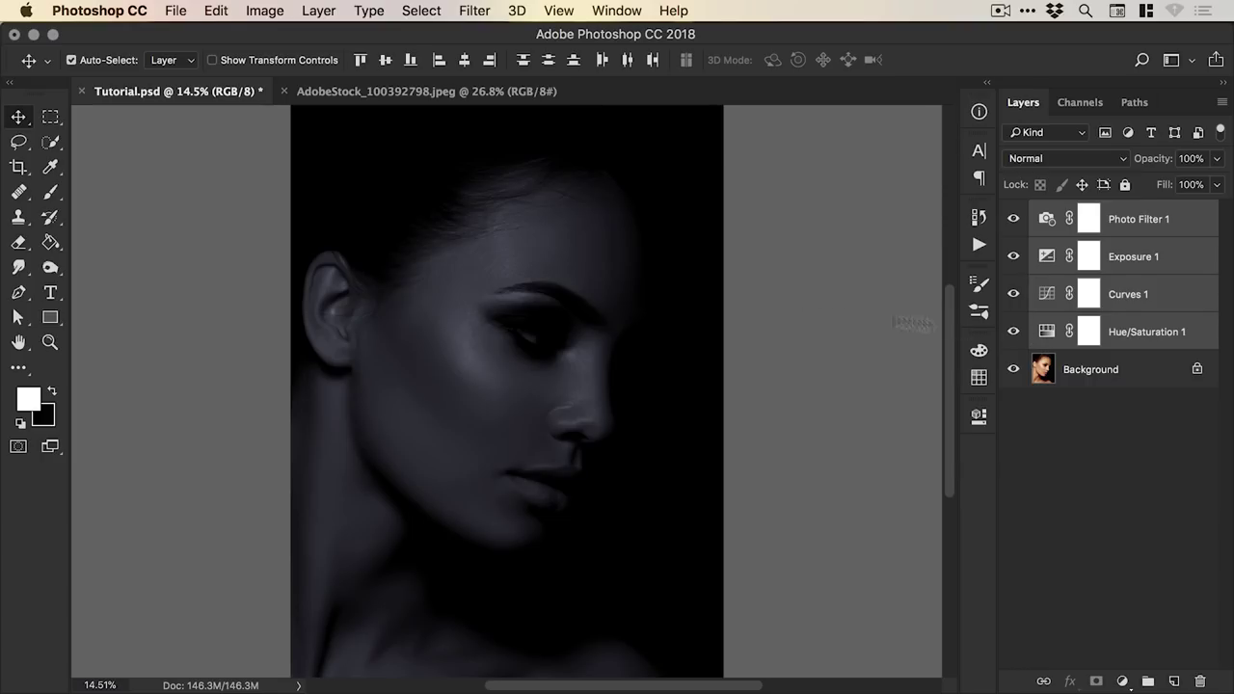
# Group the four adjustment layers and name the group 'Adjustments'
pyautogui.click(319, 11)
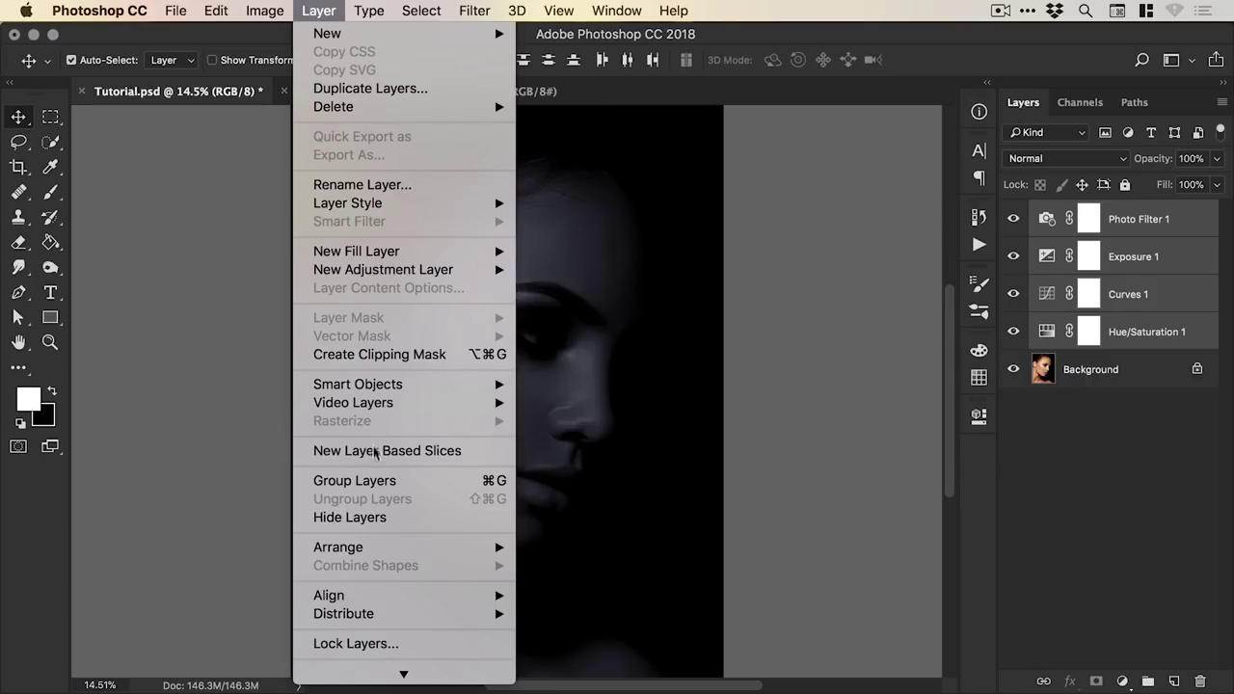
pyautogui.click(374, 481)
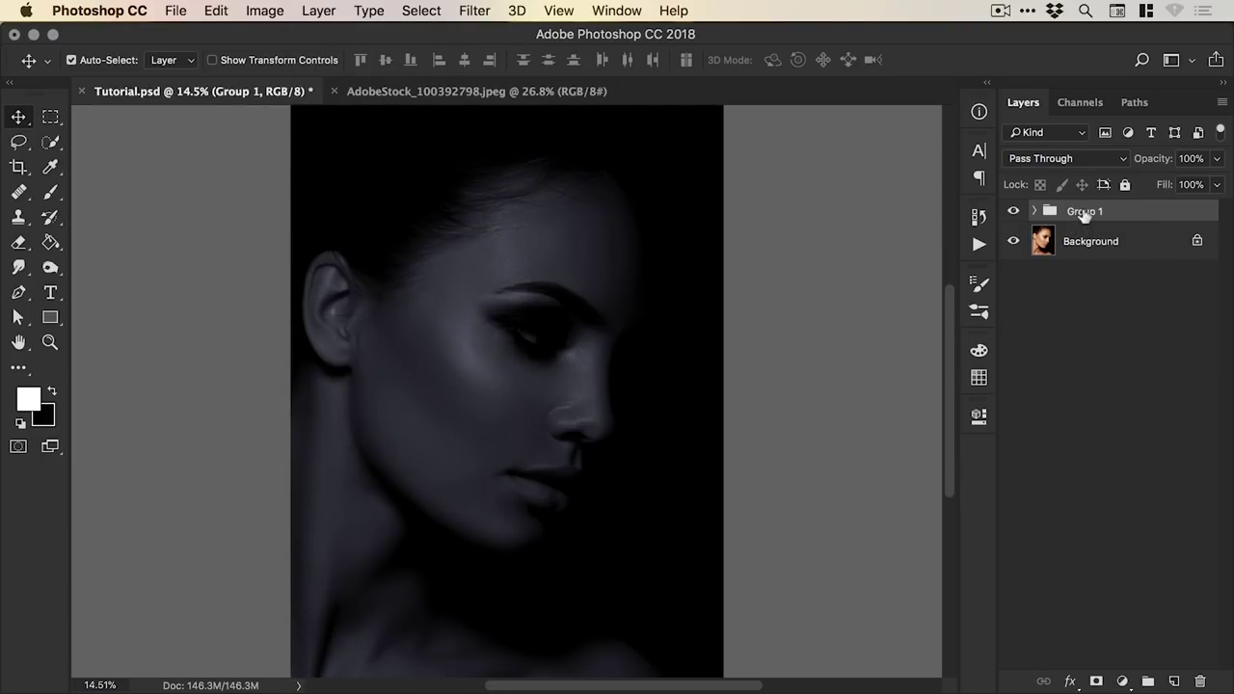
pyautogui.doubleClick(1085, 211)
pyautogui.write('Adjustments')
pyautogui.press('Return')
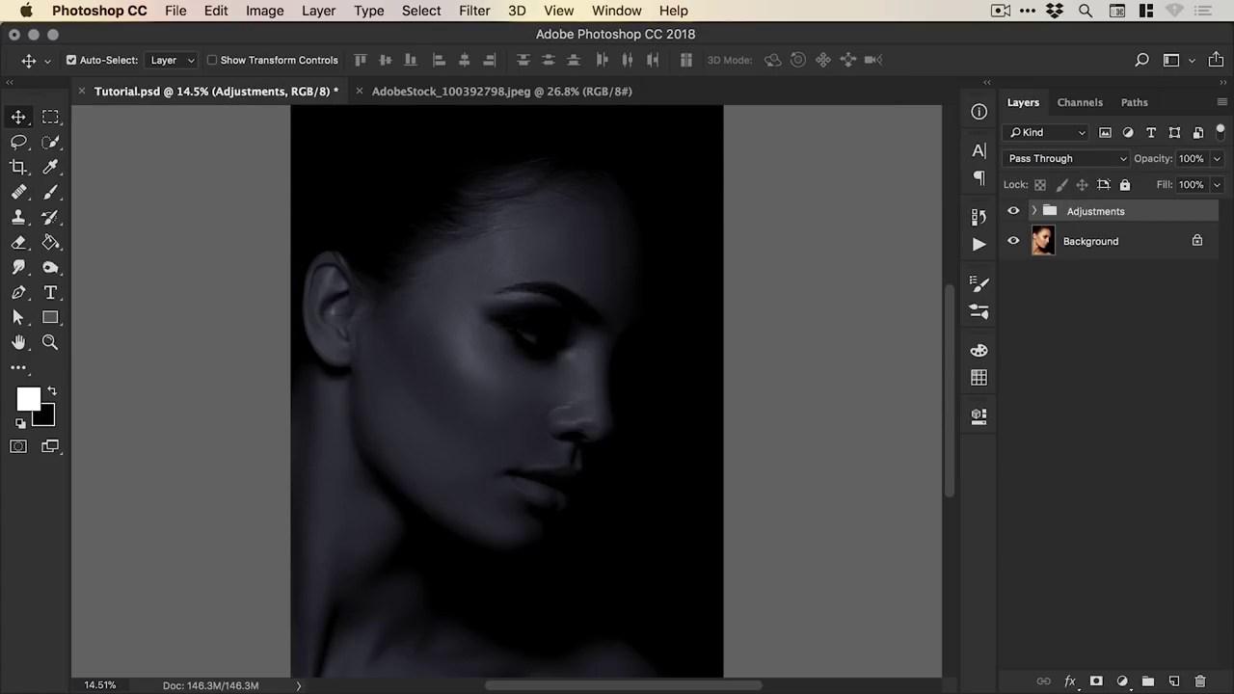
# Compare the Adjustments group on and off, expand it, and zoom in on the face
pyautogui.click(1013, 212)
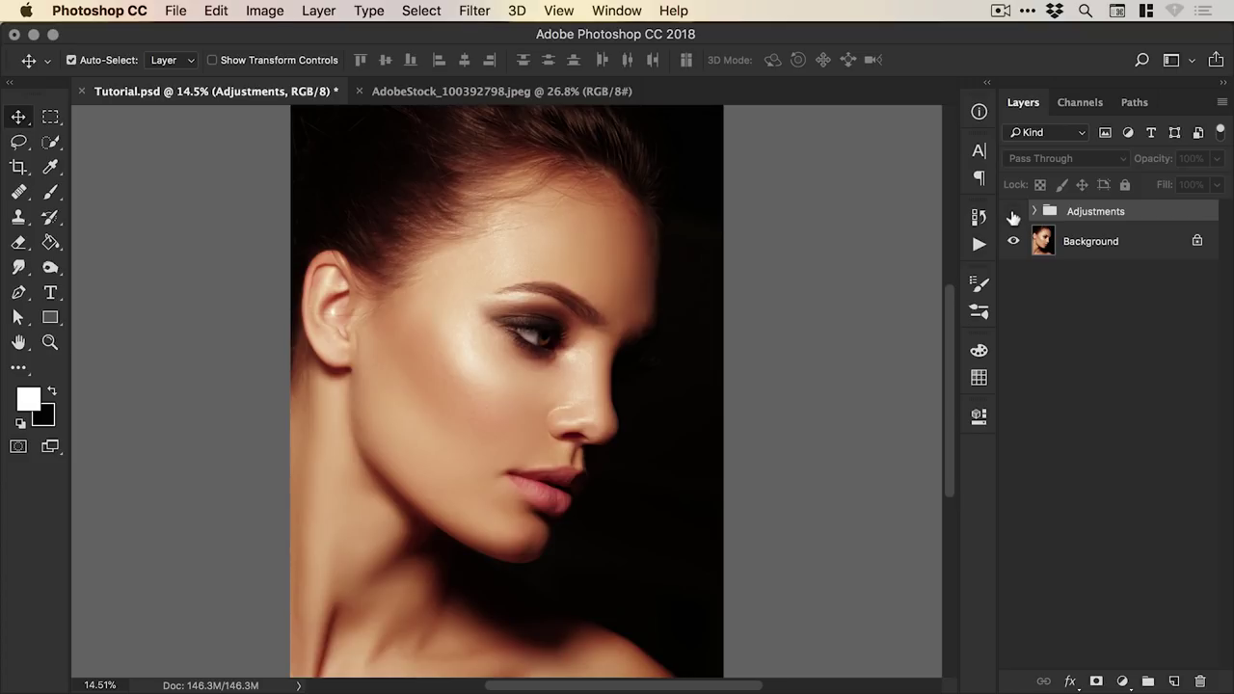
pyautogui.click(1013, 211)
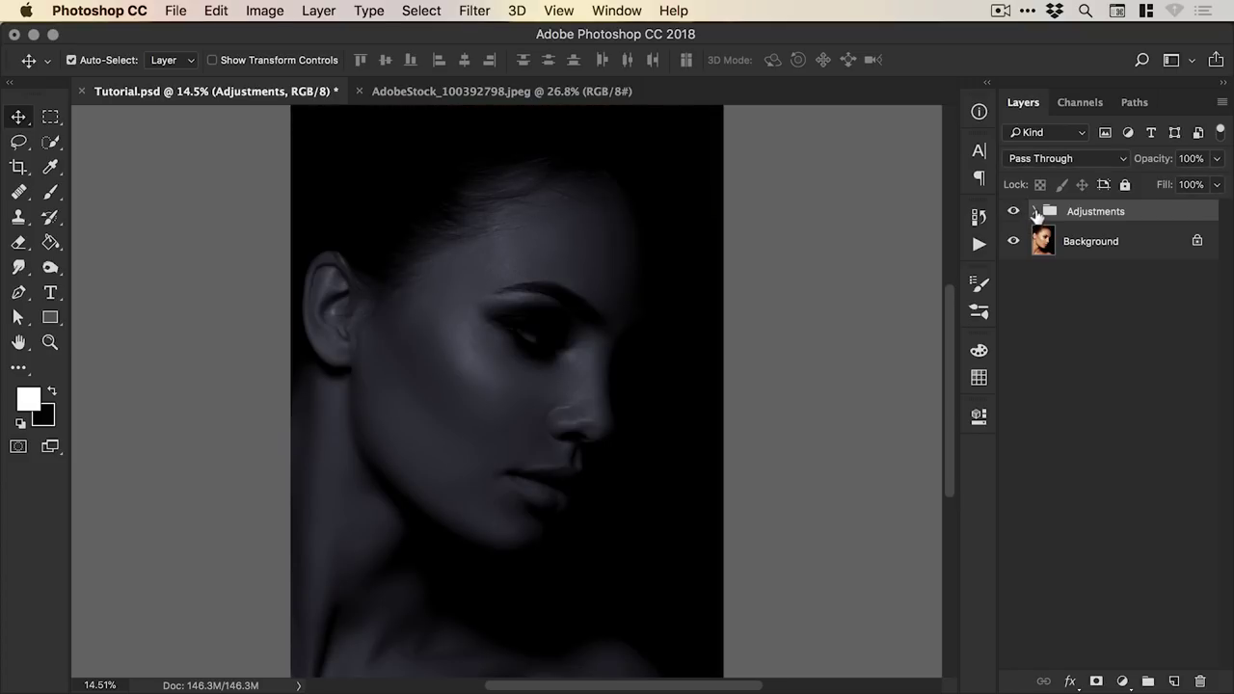
pyautogui.click(1034, 211)
pyautogui.press('z')
pyautogui.click(526, 381)
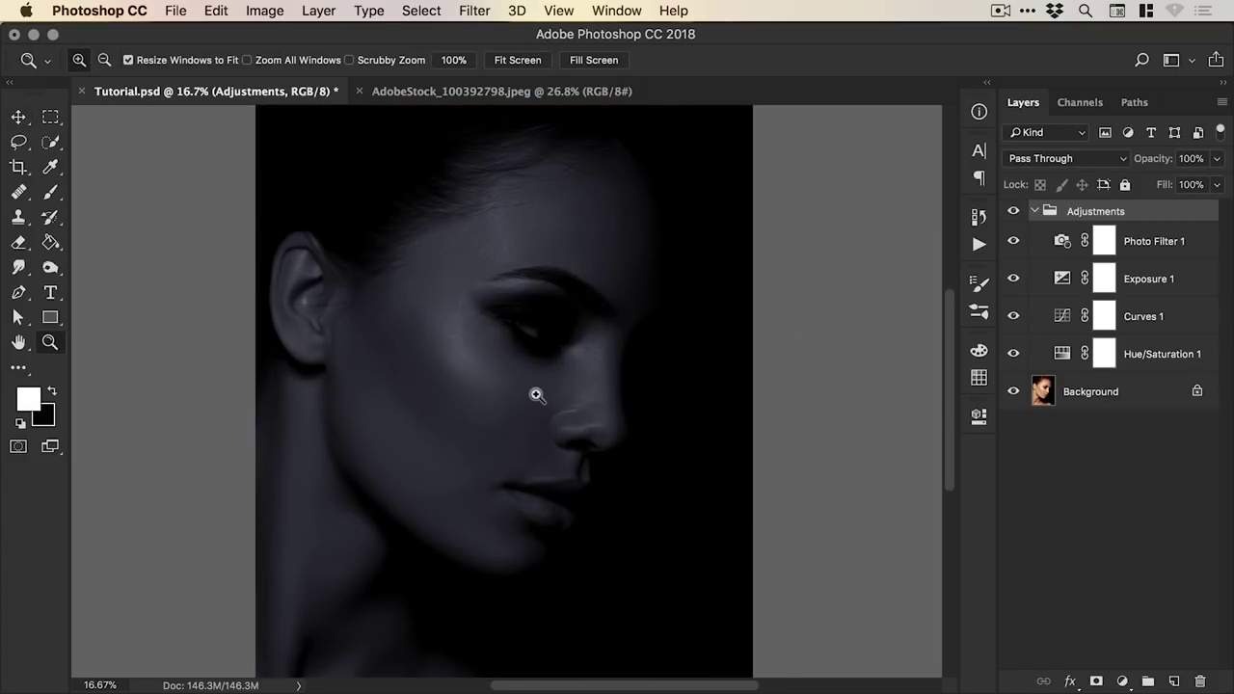
pyautogui.click(525, 381)
# Target the Curves 1 layer mask and set the foreground colour to black
pyautogui.press('v')
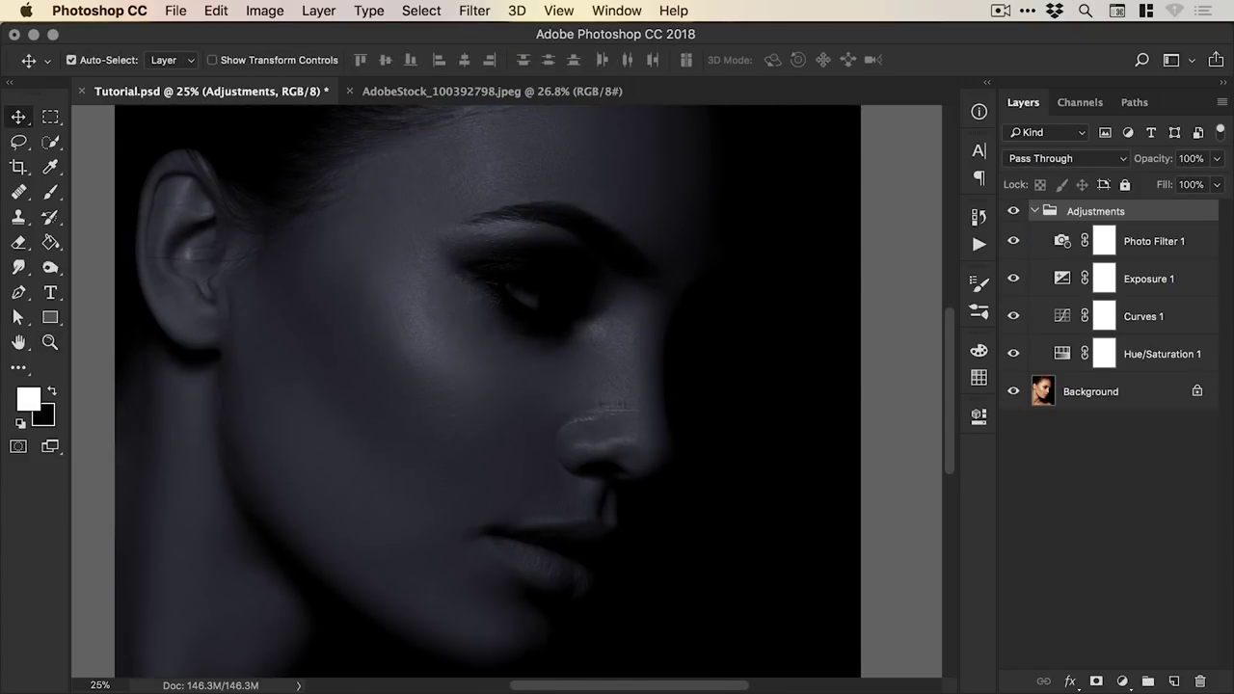
pyautogui.click(1014, 317)
pyautogui.click(1105, 321)
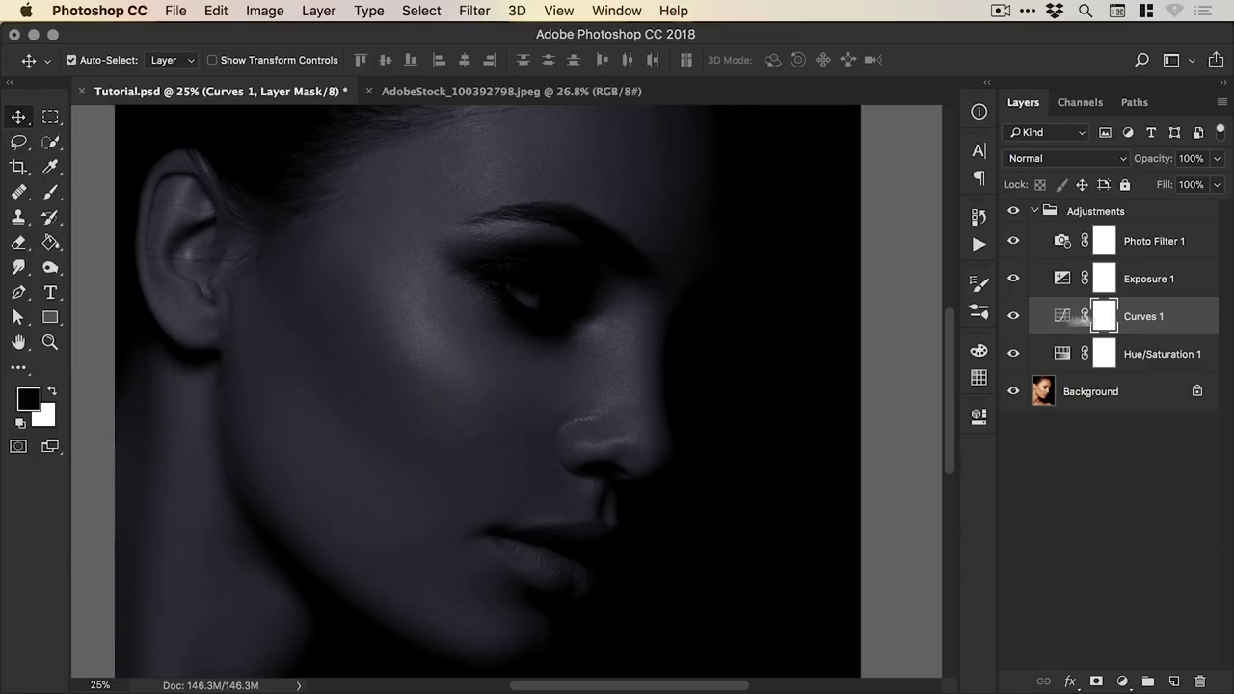
pyautogui.click(30, 398)
pyautogui.moveTo(391, 403); pyautogui.dragTo(344, 445)
pyautogui.click(809, 181)
# Choose the Brush tool, set it to 130 px, then enlarge it to 700
pyautogui.press('v')
pyautogui.click(50, 192)
pyautogui.click(101, 64)
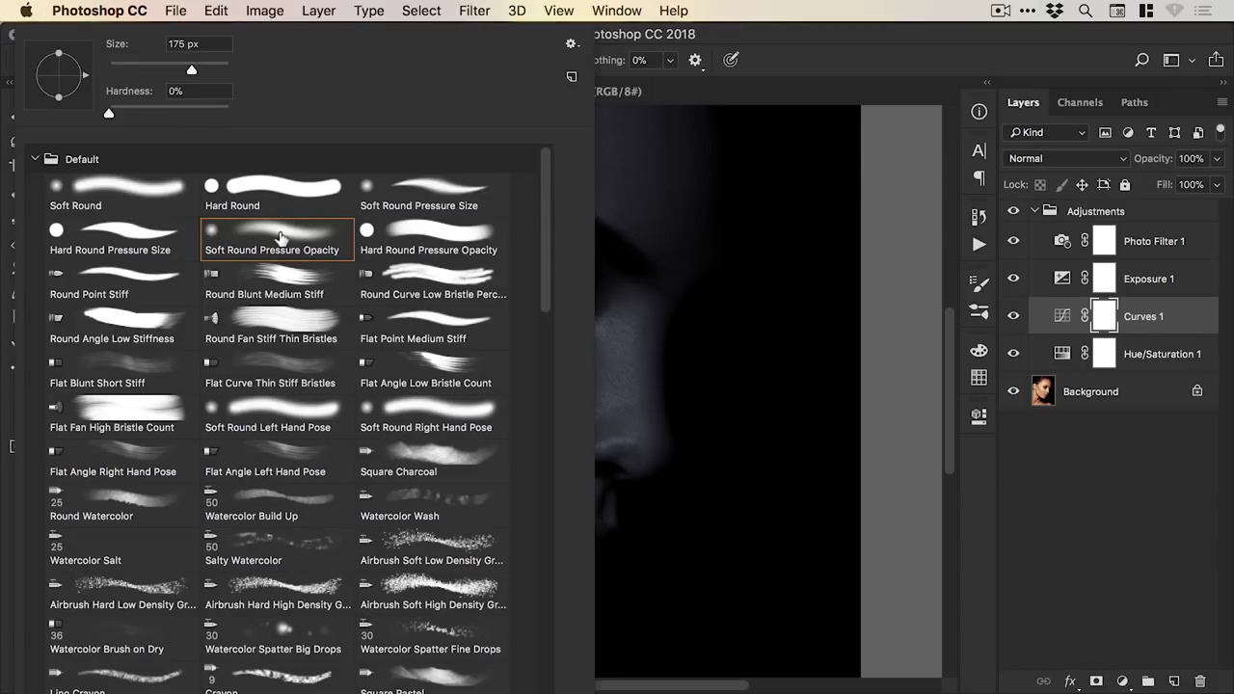
pyautogui.moveTo(191, 70); pyautogui.dragTo(177, 69)
pyautogui.click(911, 312)
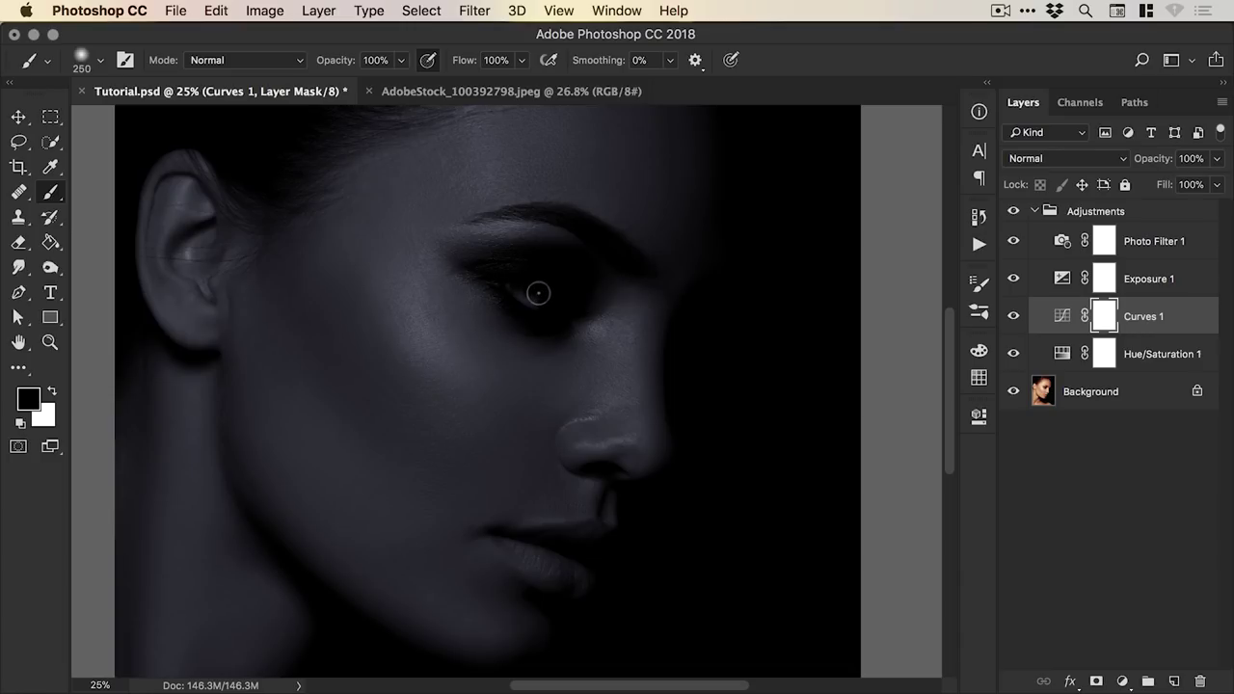
pyautogui.press(']')
pyautogui.press(']')
pyautogui.press(']')
pyautogui.press(']')
pyautogui.press(']')
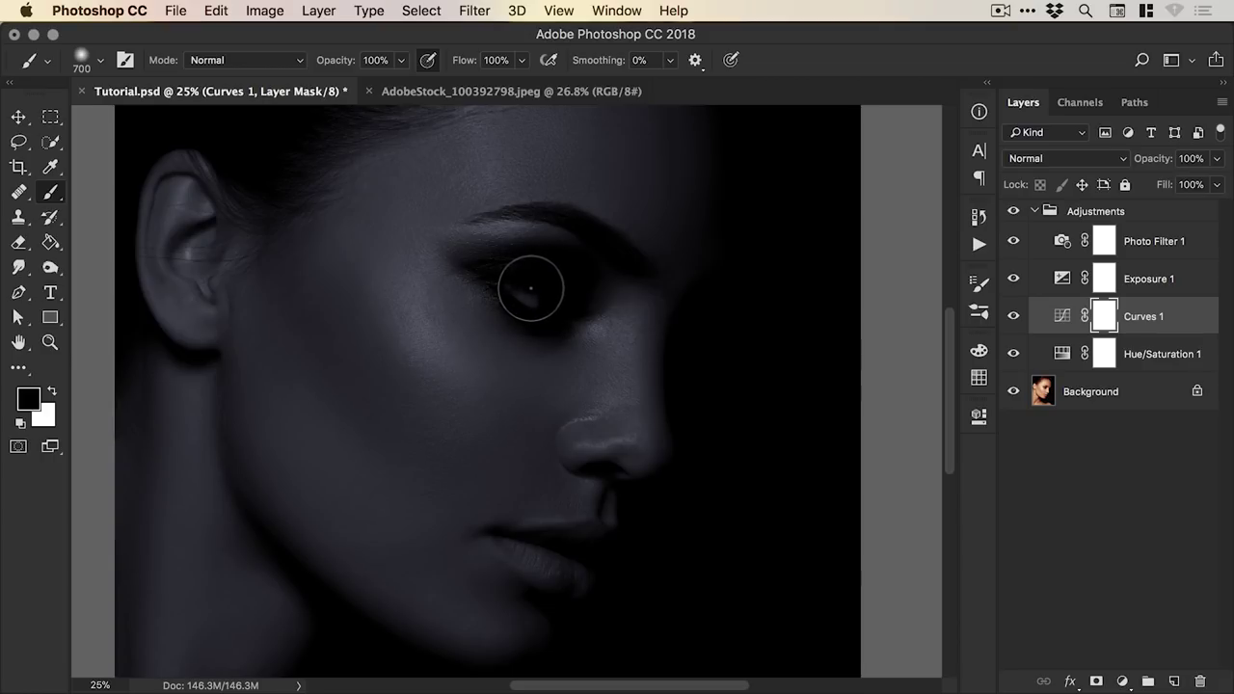
# Paint black on the Curves 1 mask over the eye and lips
pyautogui.moveTo(530, 288)
pyautogui.mouseDown()
pyautogui.moveTo(560, 284)
pyautogui.moveTo(541, 297)
pyautogui.moveTo(552, 287)
pyautogui.moveTo(565, 300)
pyautogui.moveTo(532, 280)
pyautogui.mouseUp()
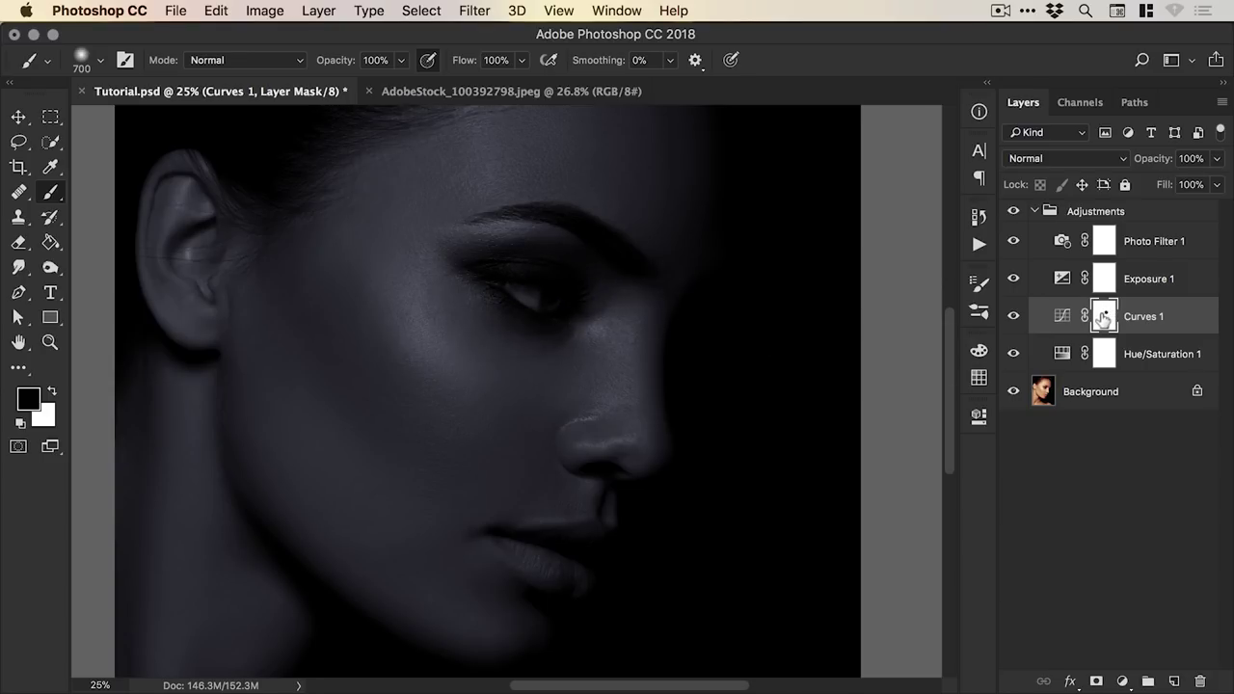
pyautogui.moveTo(565, 551)
pyautogui.mouseDown()
pyautogui.moveTo(565, 570)
pyautogui.moveTo(603, 548)
pyautogui.mouseUp()
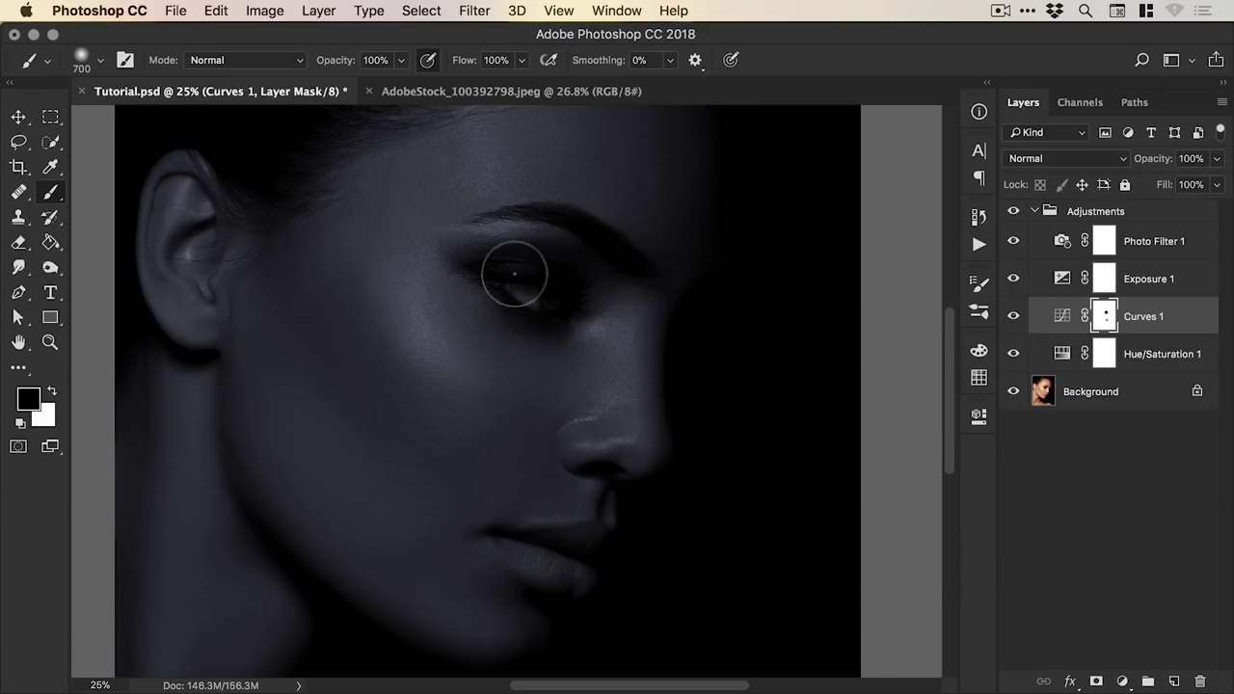
pyautogui.moveTo(509, 270)
pyautogui.mouseDown()
pyautogui.moveTo(490, 276)
pyautogui.moveTo(533, 287)
pyautogui.mouseUp()
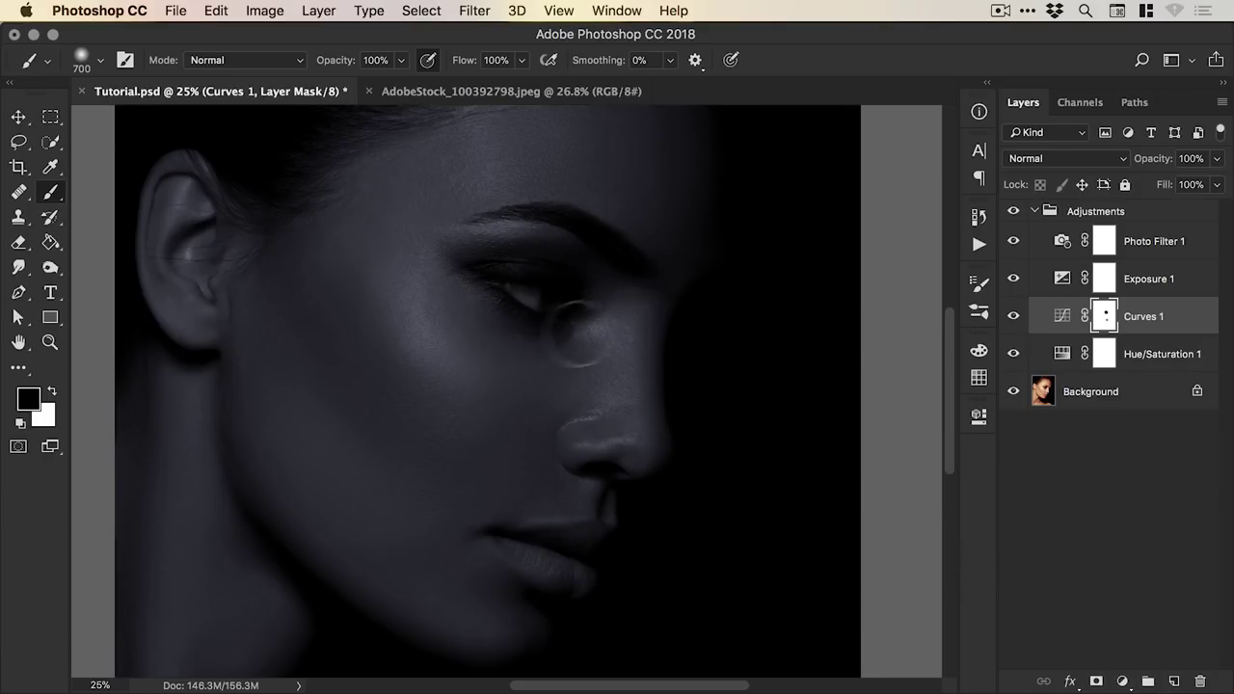
pyautogui.press('v')
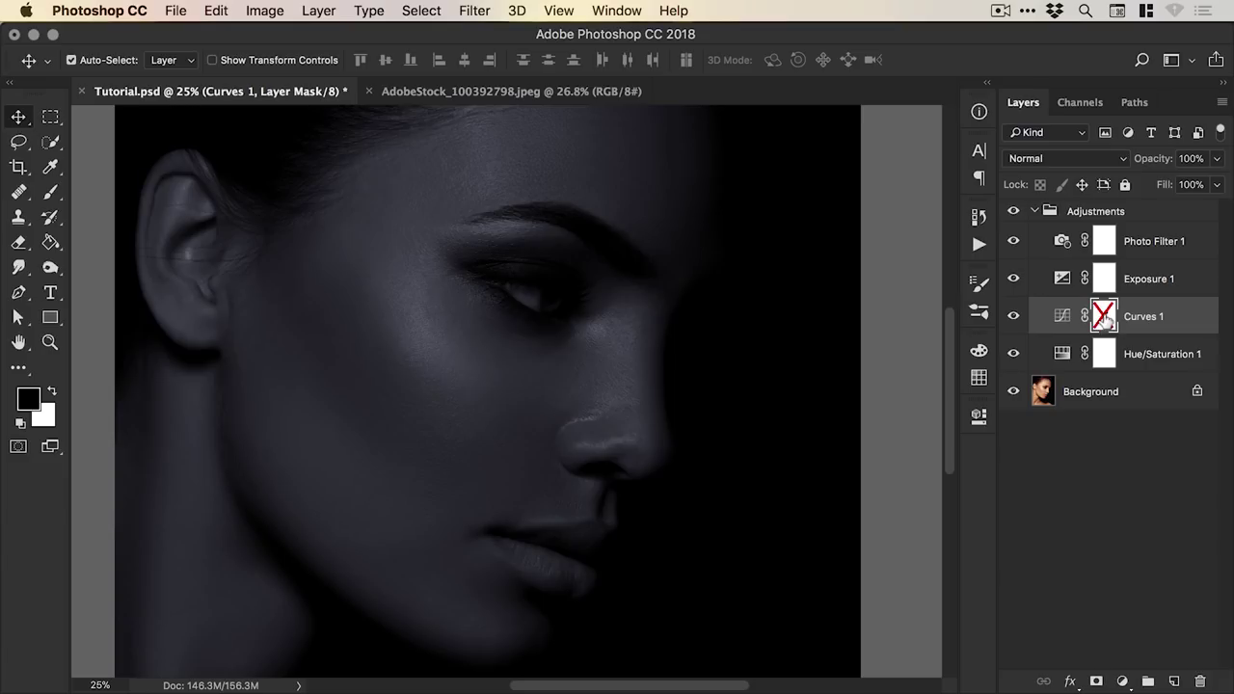
pyautogui.keyDown('shift'); pyautogui.click(1105, 322); pyautogui.keyUp('shift')
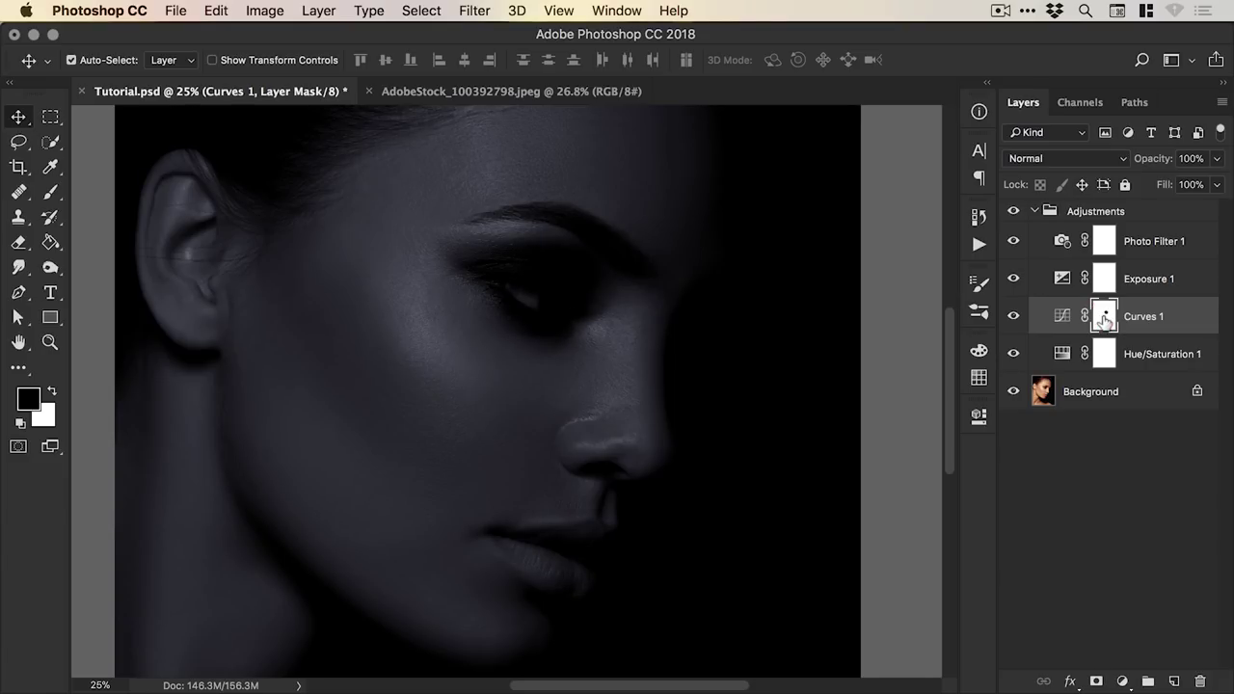
# Fit the image on screen, collapse the Adjustments group and show the powder explosion photo
pyautogui.press('super+0')
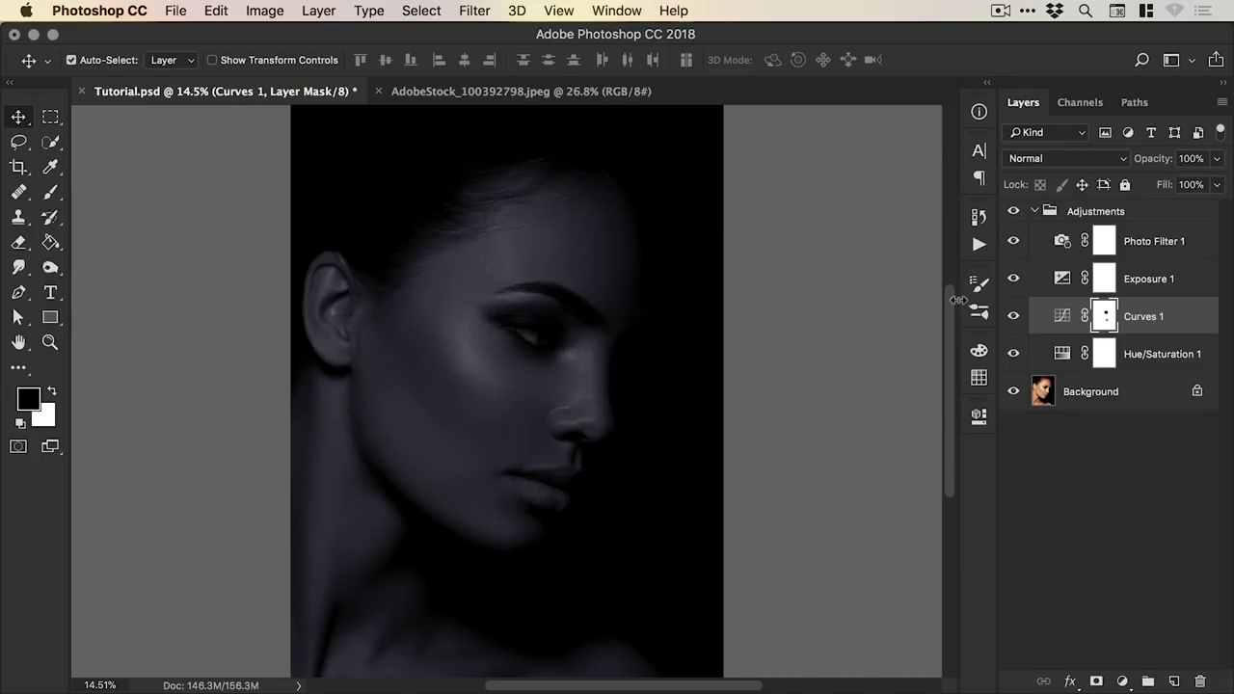
pyautogui.click(1036, 211)
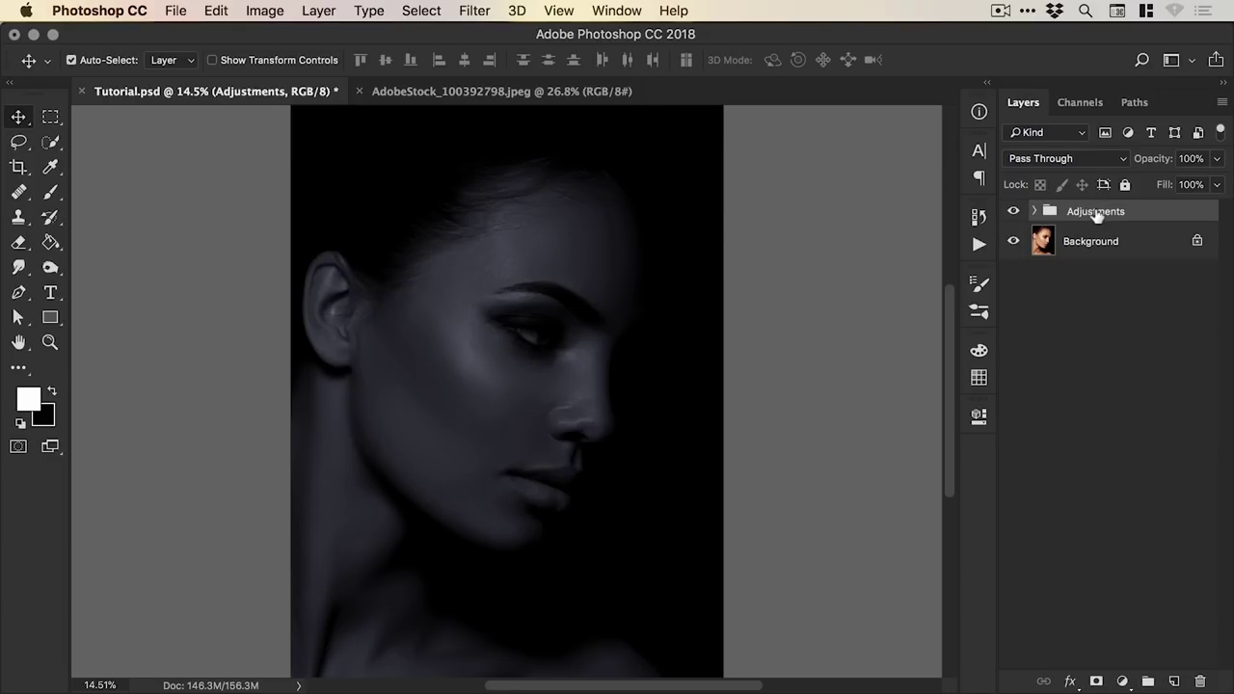
pyautogui.click(486, 92)
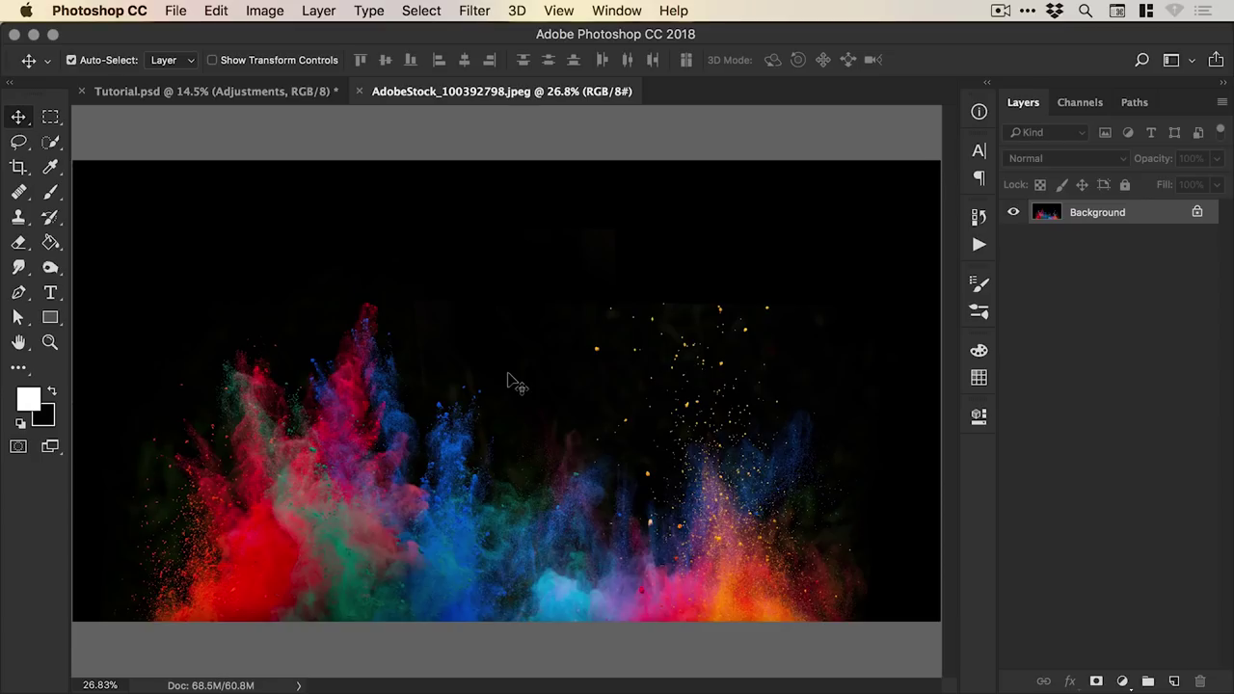
# Select all of the powder explosion image and copy it
pyautogui.click(421, 10)
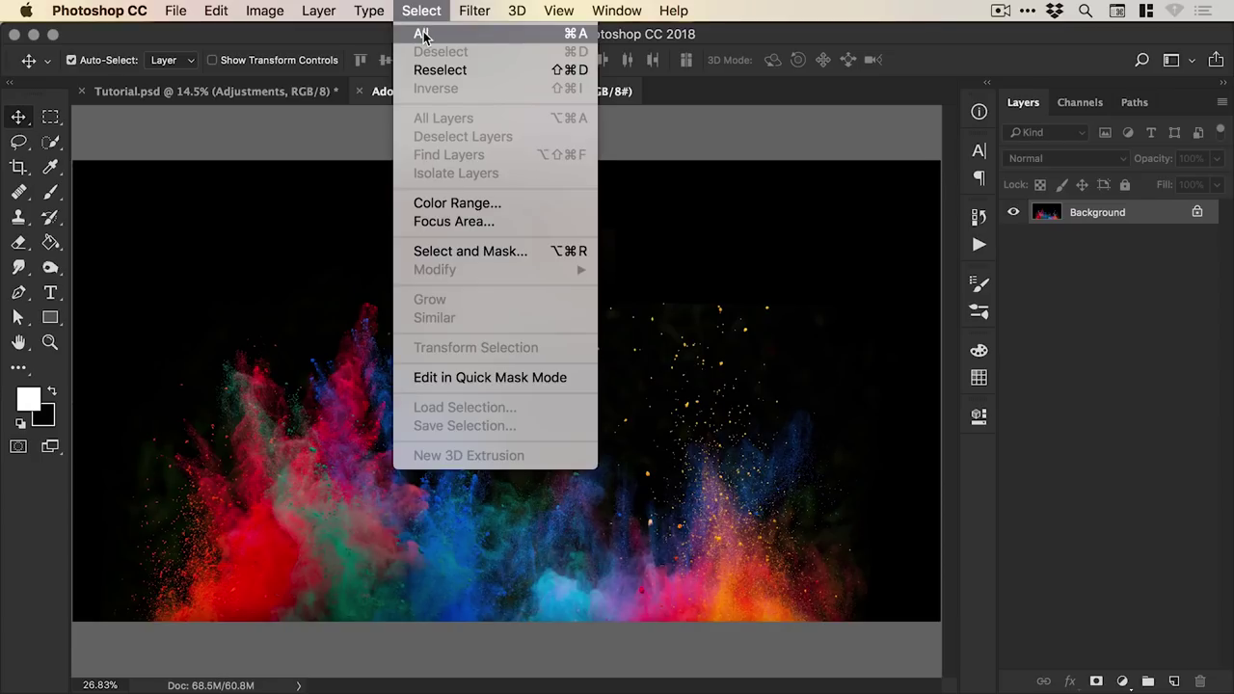
pyautogui.click(425, 33)
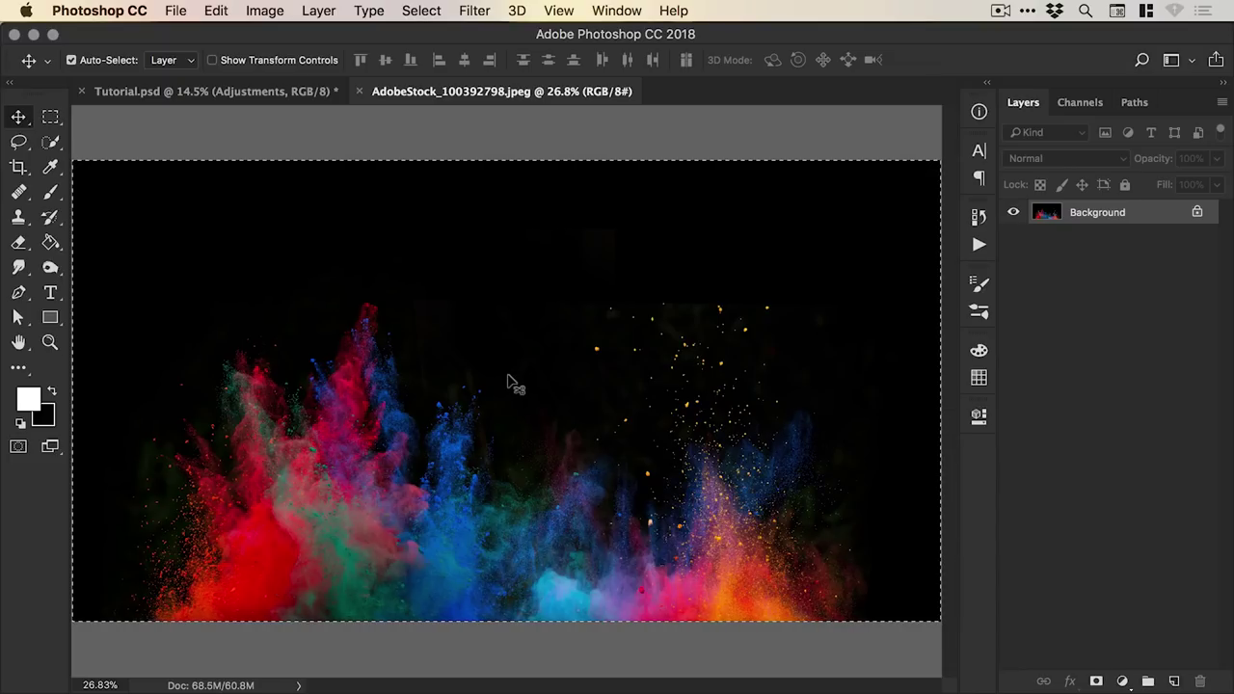
pyautogui.click(216, 11)
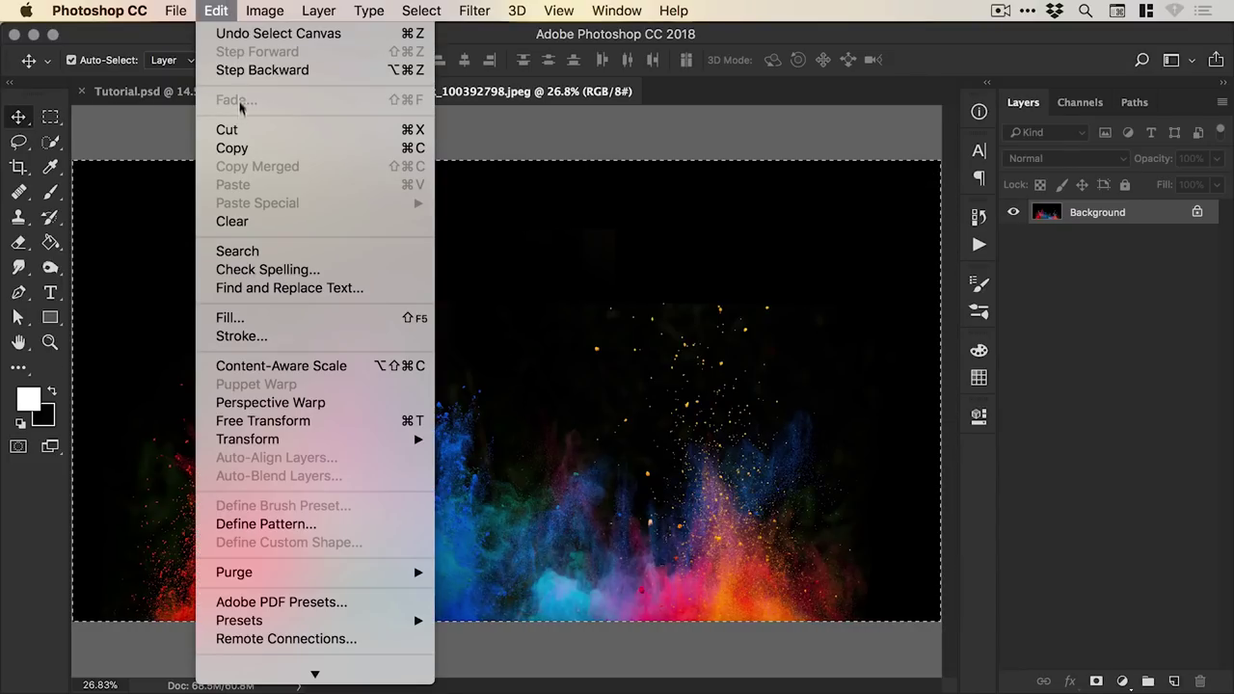
pyautogui.click(224, 149)
# Paste the powder image into Tutorial.psd as a new layer
pyautogui.click(200, 92)
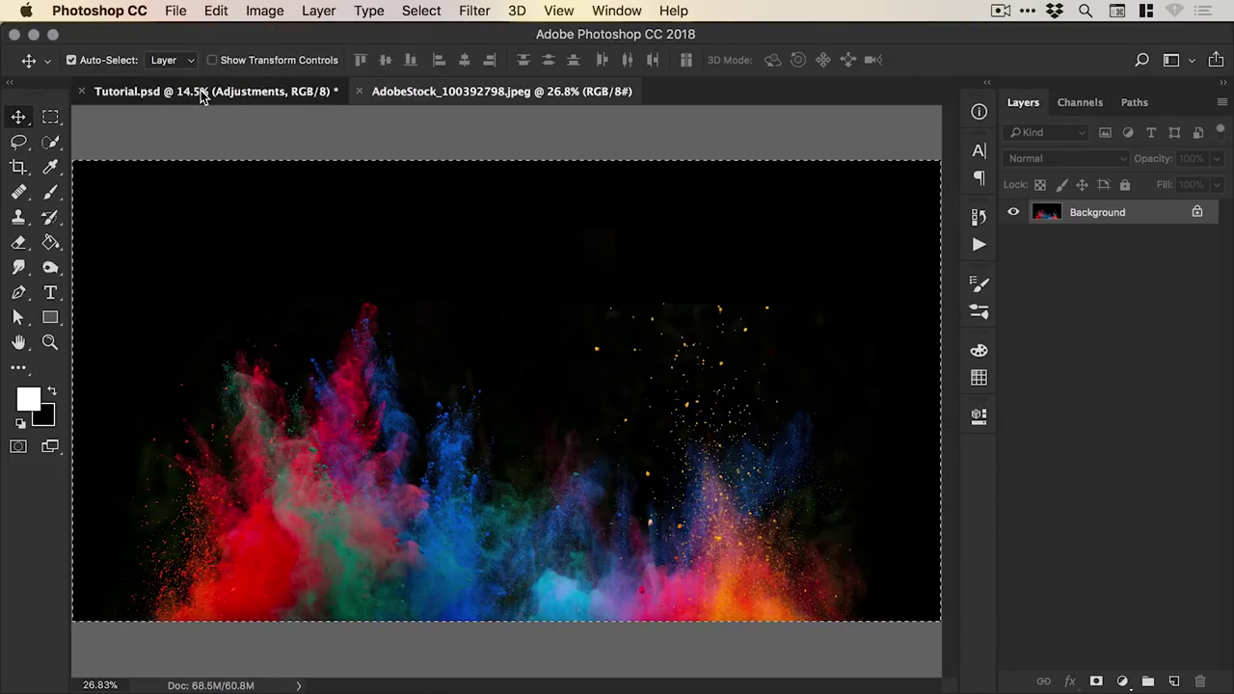
pyautogui.click(216, 12)
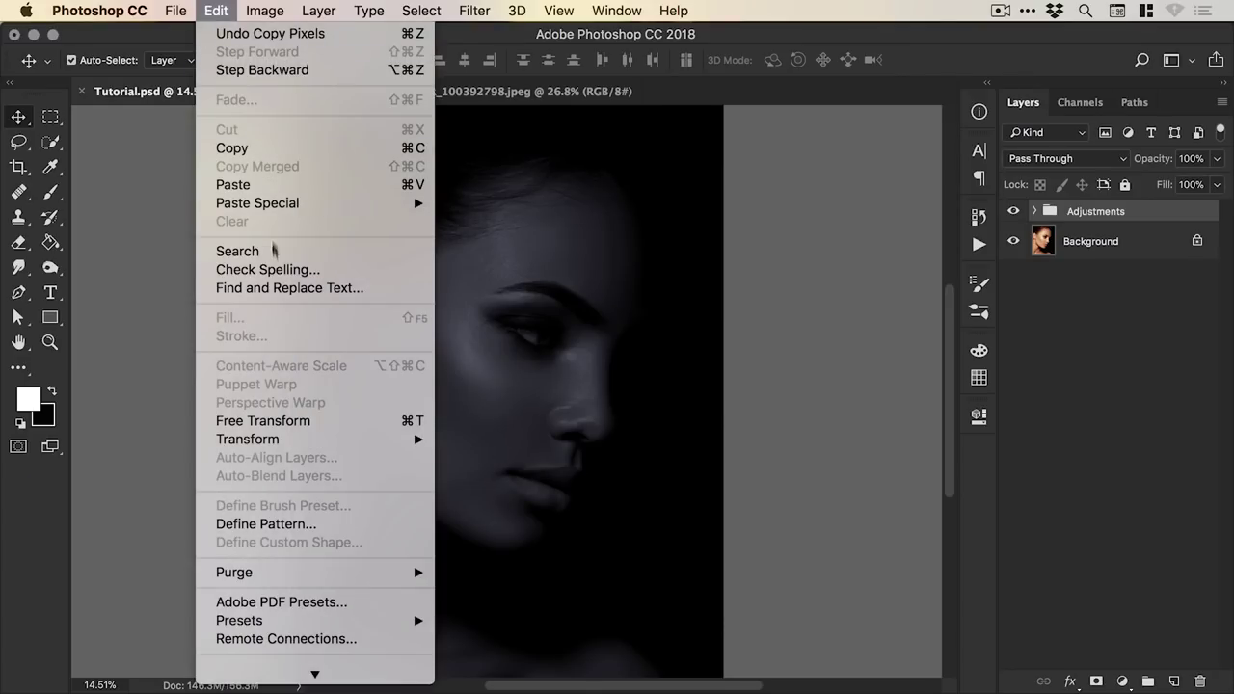
pyautogui.click(236, 184)
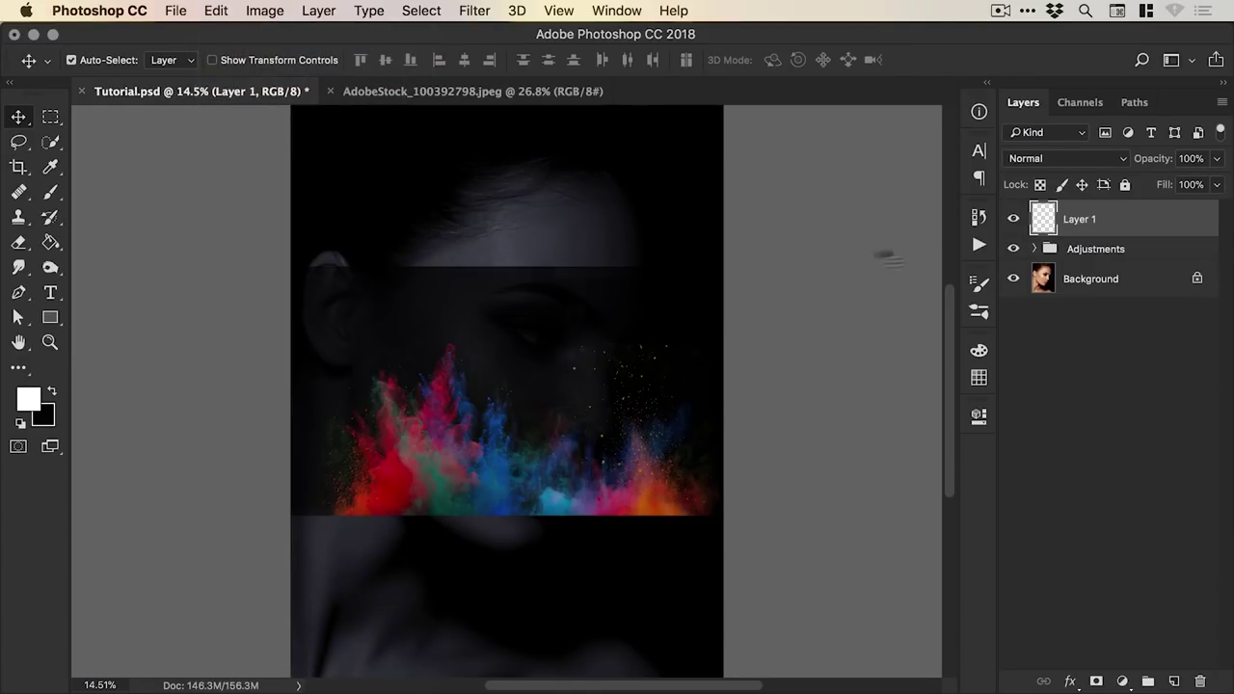
# Rename the pasted layer to 'Powder Explosion'
pyautogui.doubleClick(1077, 216)
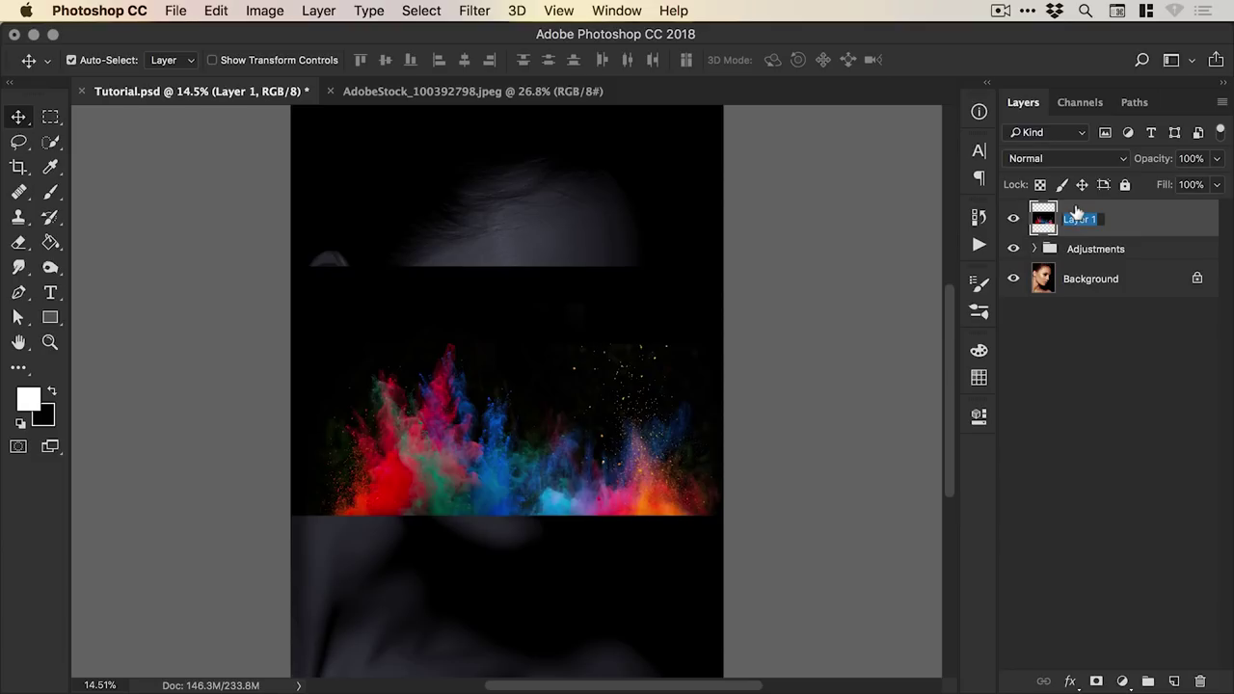
pyautogui.write('Powder Explosion')
pyautogui.press('Return')
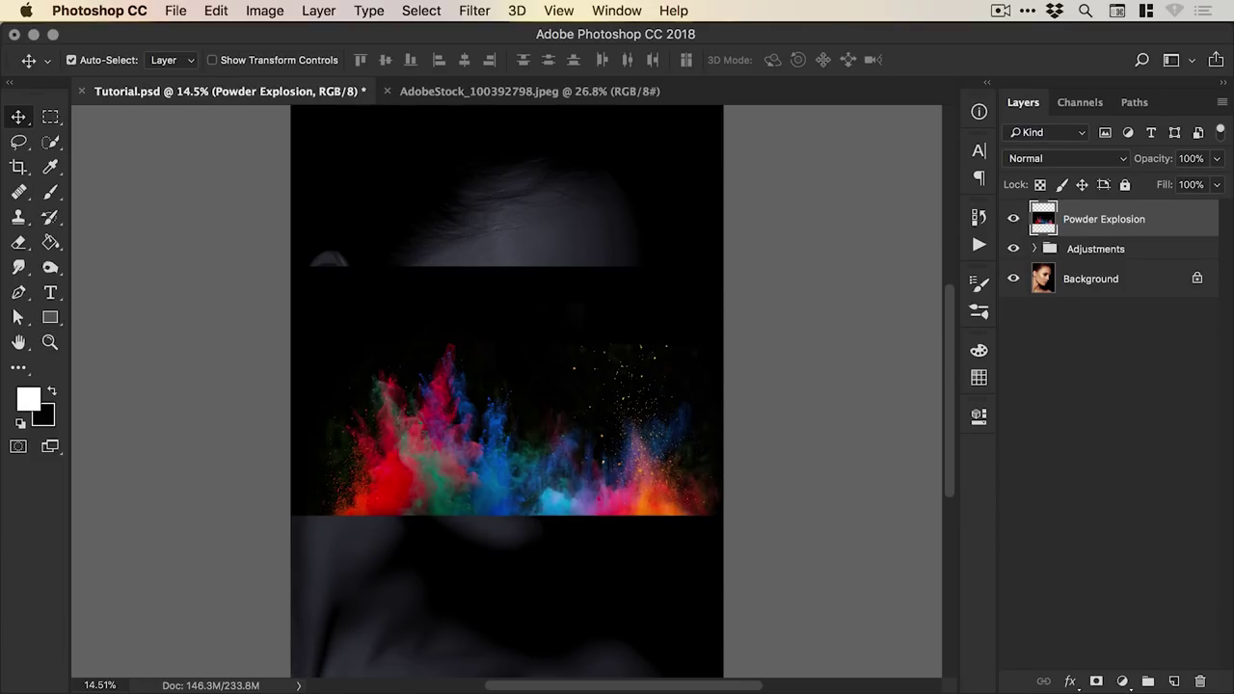
# Set the Powder Explosion layer to Screen blend mode and move it up over the eyes
pyautogui.click(1062, 160)
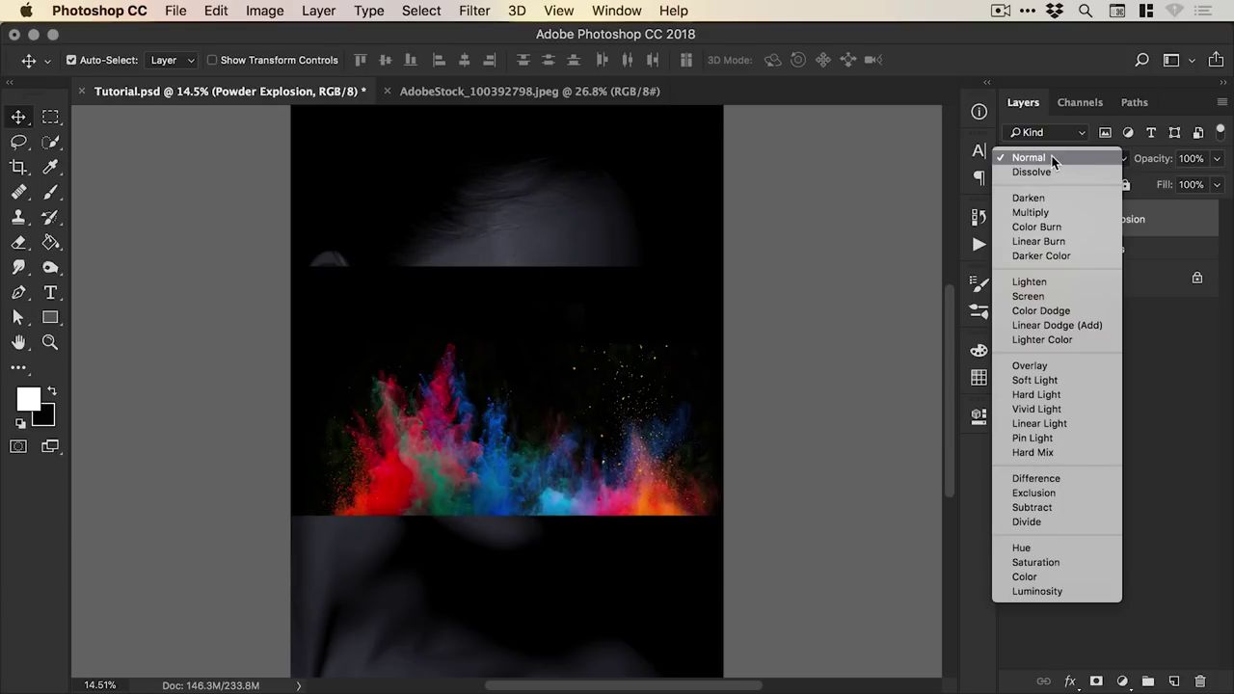
pyautogui.click(1057, 298)
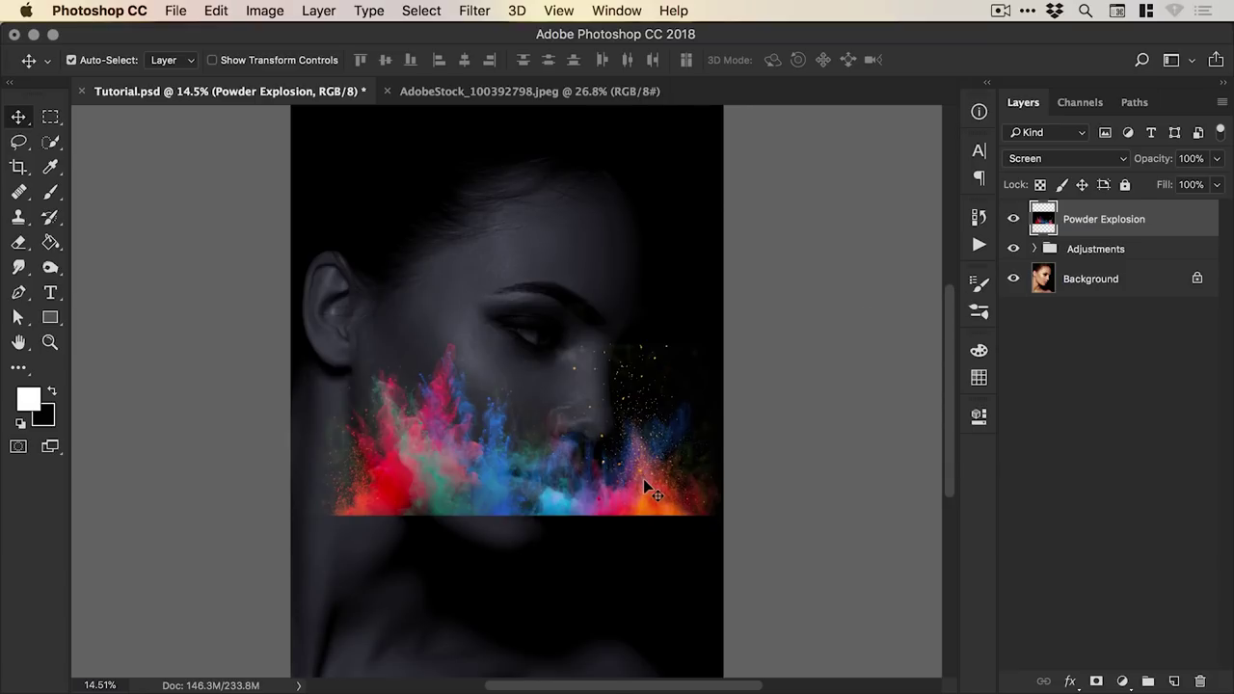
pyautogui.moveTo(649, 499); pyautogui.dragTo(648, 403)
pyautogui.click(216, 10)
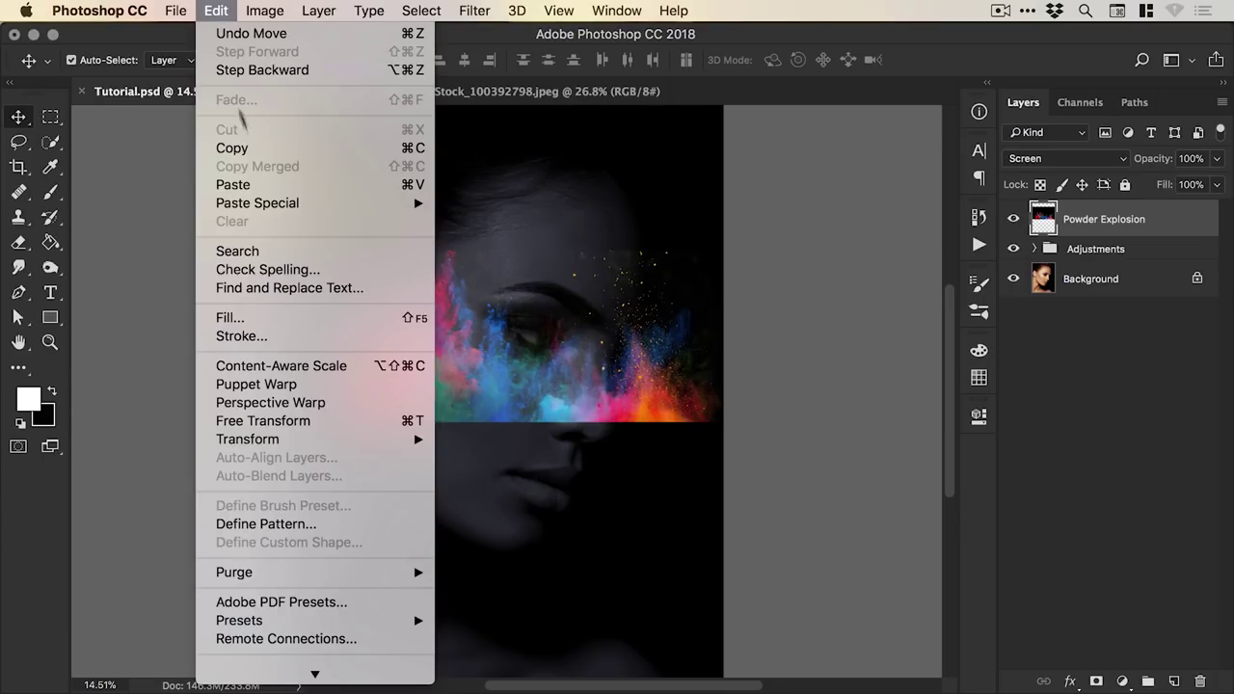
# Free-transform the powder explosion, rotating it to about -64° and moving it up and right
pyautogui.click(295, 427)
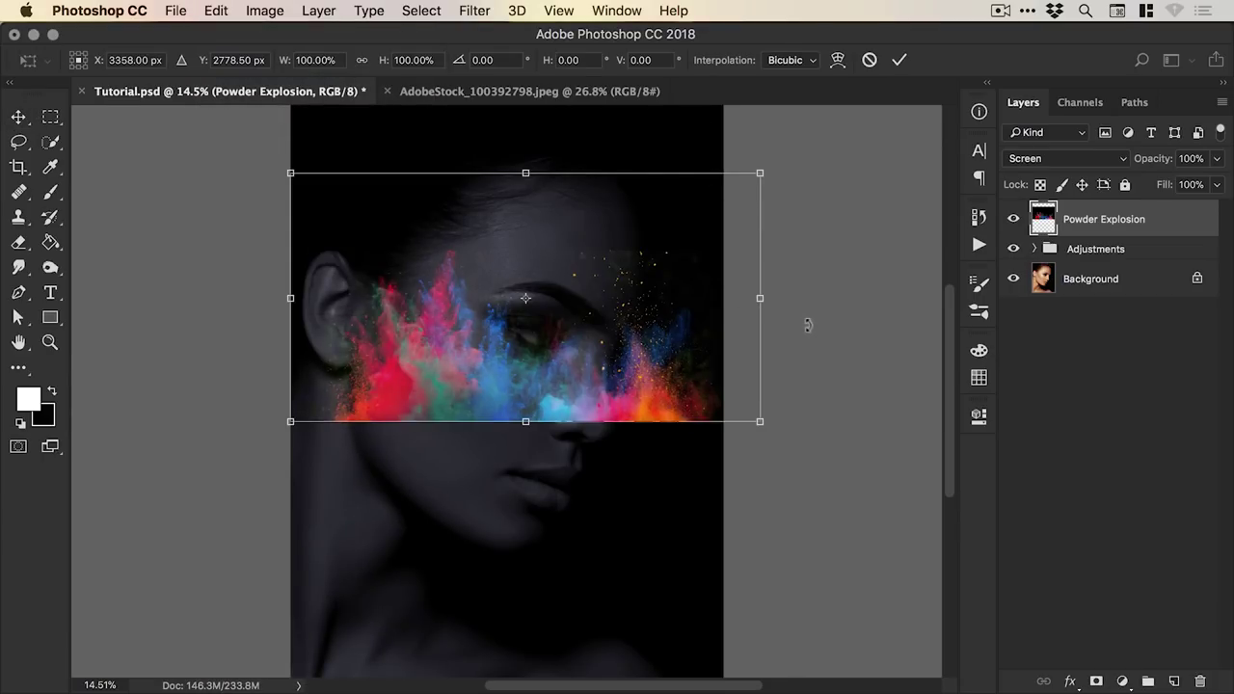
pyautogui.moveTo(808, 325); pyautogui.dragTo(671, 55)
pyautogui.moveTo(525, 299); pyautogui.dragTo(448, 393)
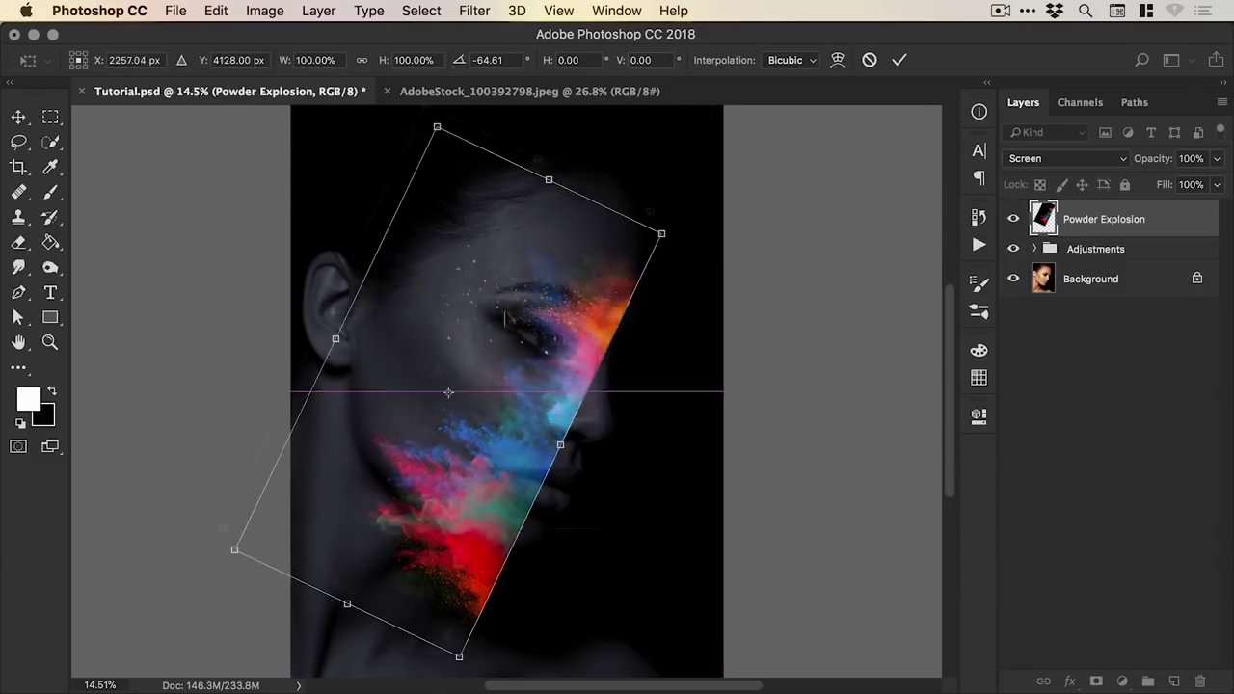
pyautogui.moveTo(524, 345); pyautogui.dragTo(600, 303)
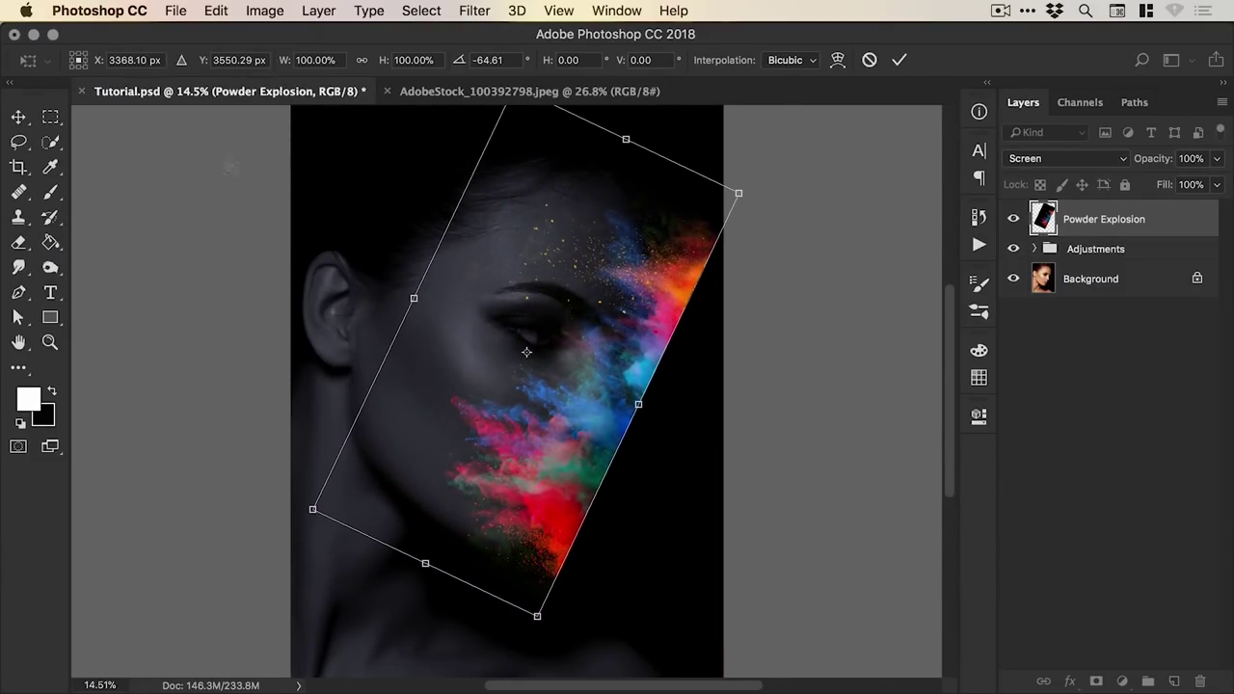
# Flip the powder horizontally, scale it to about 146%, reposition it over the face, and commit
pyautogui.click(216, 11)
pyautogui.moveTo(269, 443)
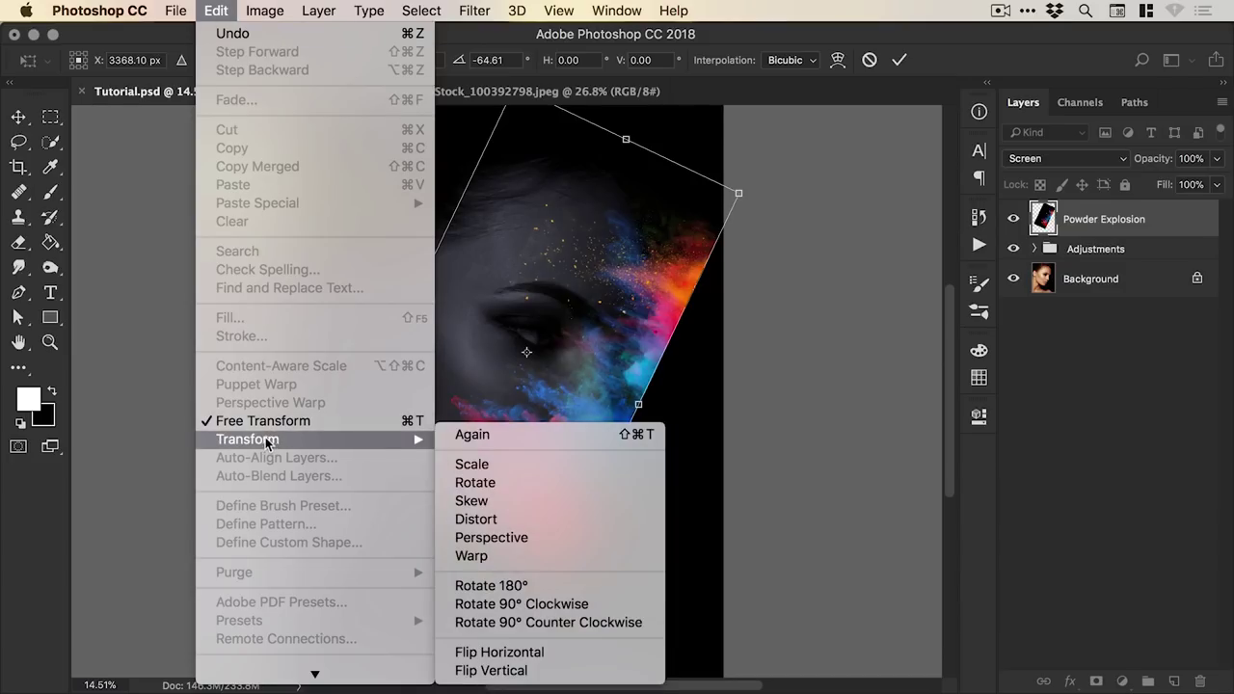
pyautogui.click(486, 651)
pyautogui.moveTo(721, 238); pyautogui.dragTo(302, 329)
pyautogui.press('super+minus')
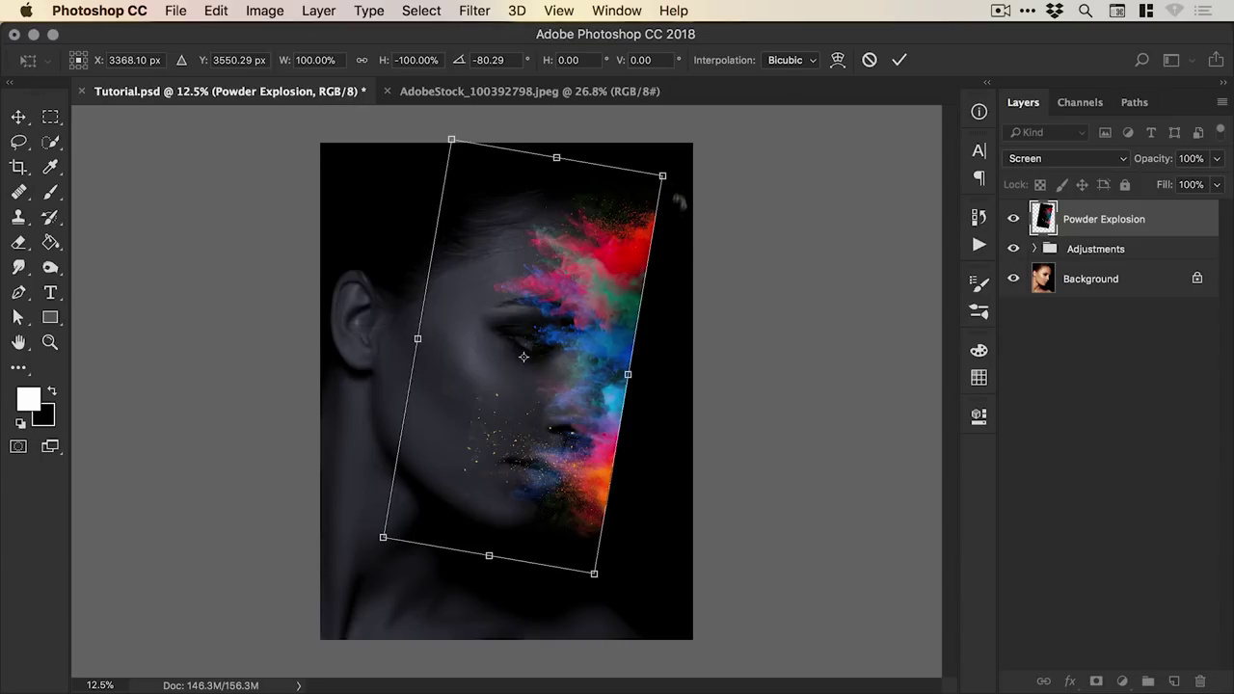
pyautogui.moveTo(665, 175); pyautogui.dragTo(598, 334)
pyautogui.moveTo(743, 341); pyautogui.dragTo(632, 314)
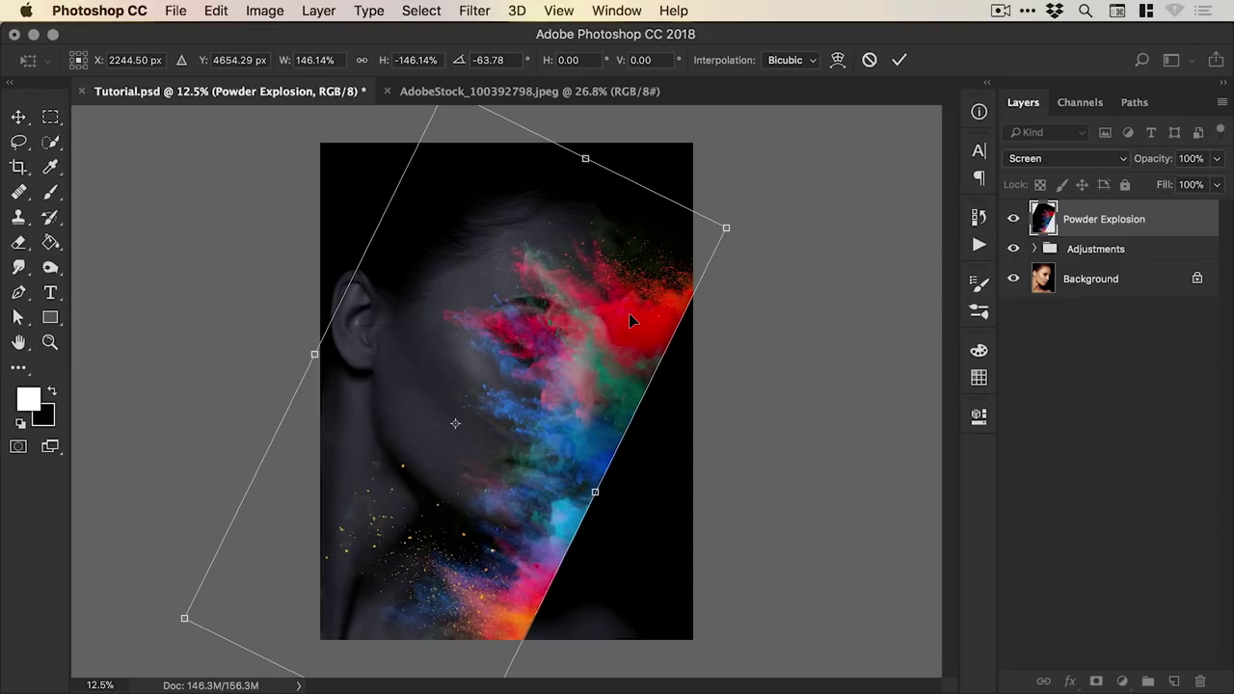
pyautogui.press('Return')
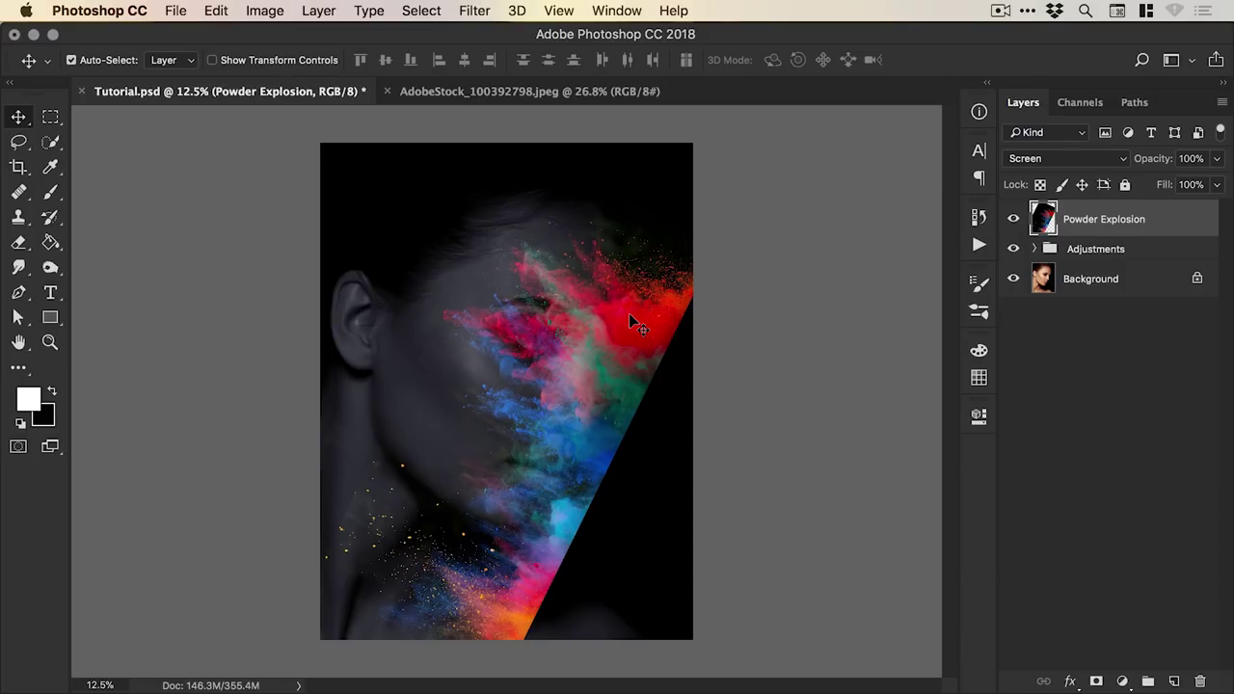
# Zoom the canvas to 16.7% and bring up the Powder Explosion layer's context options
pyautogui.press('z')
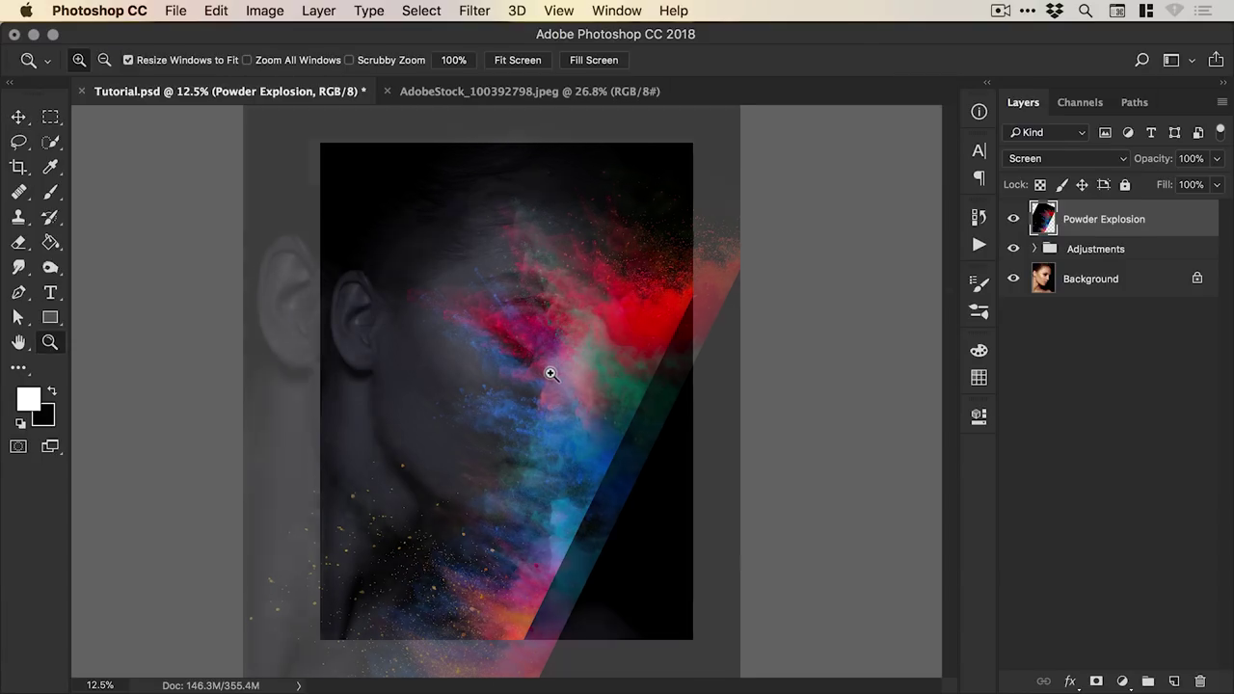
pyautogui.click(550, 373)
pyautogui.press('v')
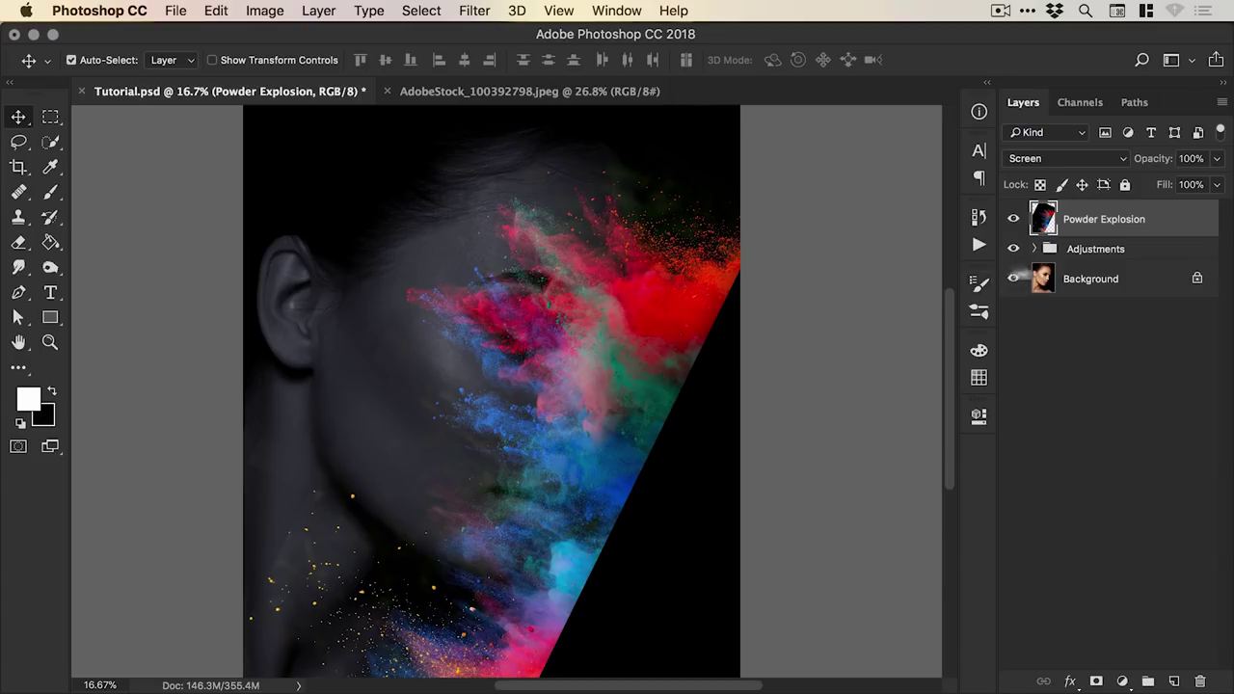
pyautogui.rightClick(1099, 220)
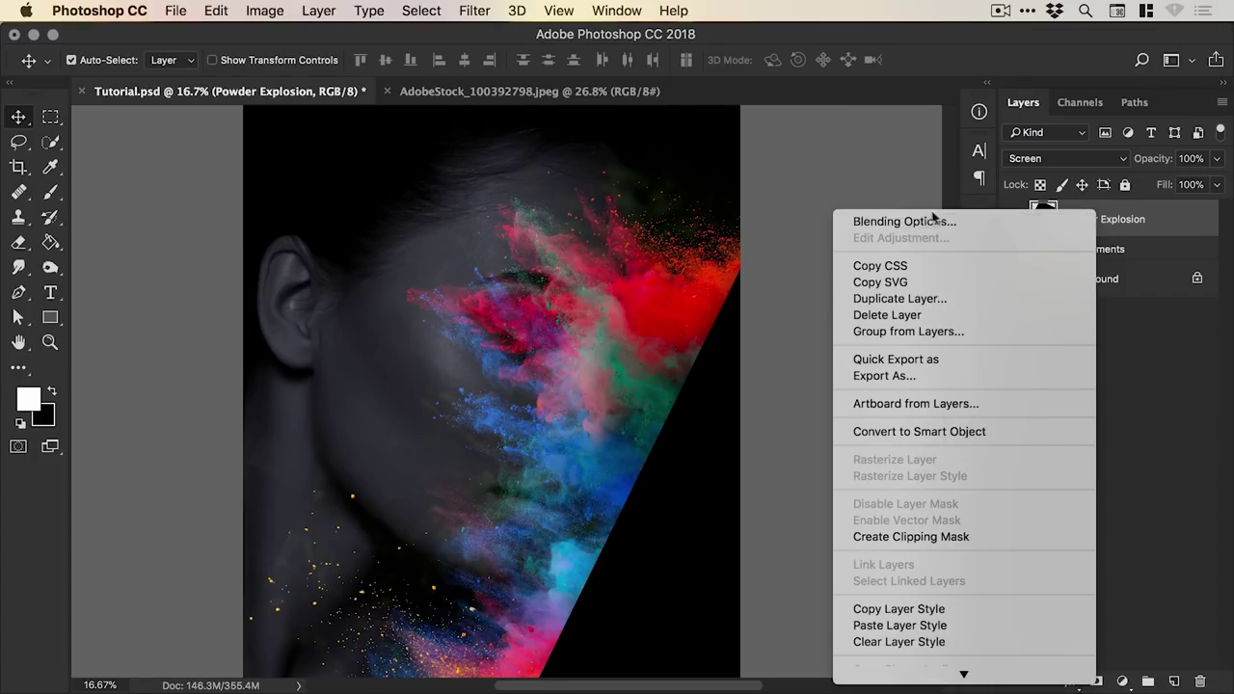
# Open the powder layer's Blending Options and fade the powder out of dark underlying areas
pyautogui.click(960, 221)
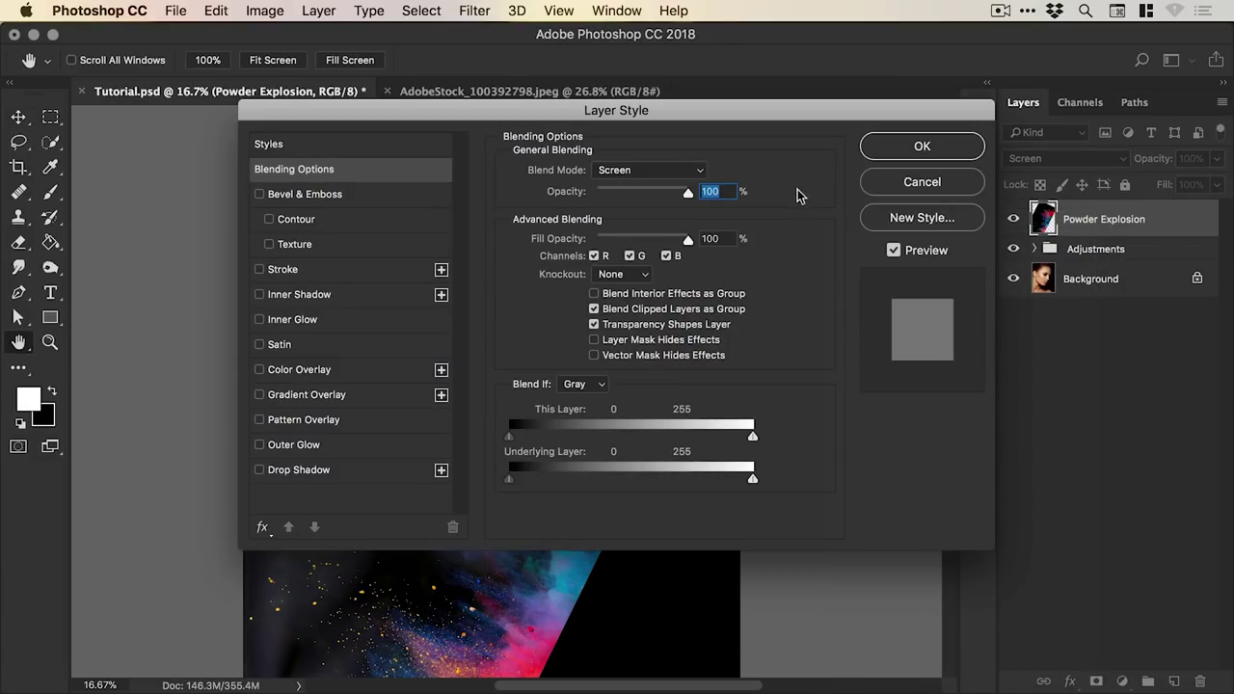
pyautogui.moveTo(601, 114); pyautogui.dragTo(1030, 175)
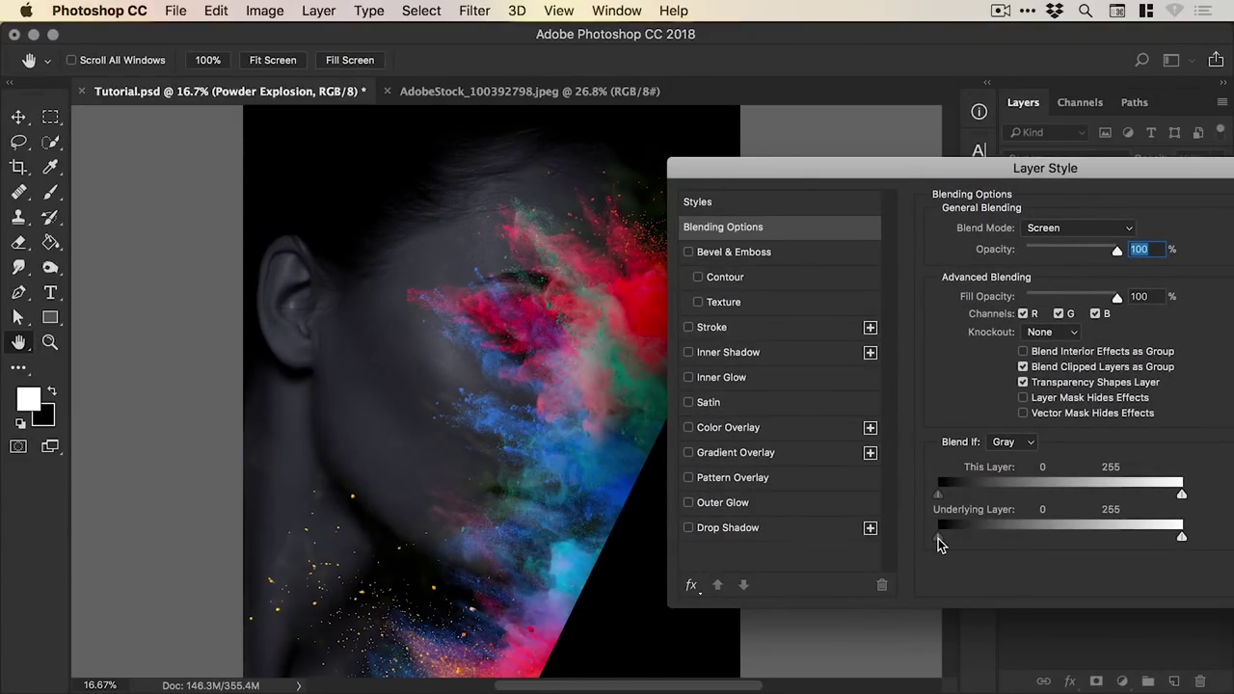
pyautogui.moveTo(940, 543)
pyautogui.mouseDown()
pyautogui.moveTo(1032, 537)
pyautogui.moveTo(938, 538)
pyautogui.mouseUp()
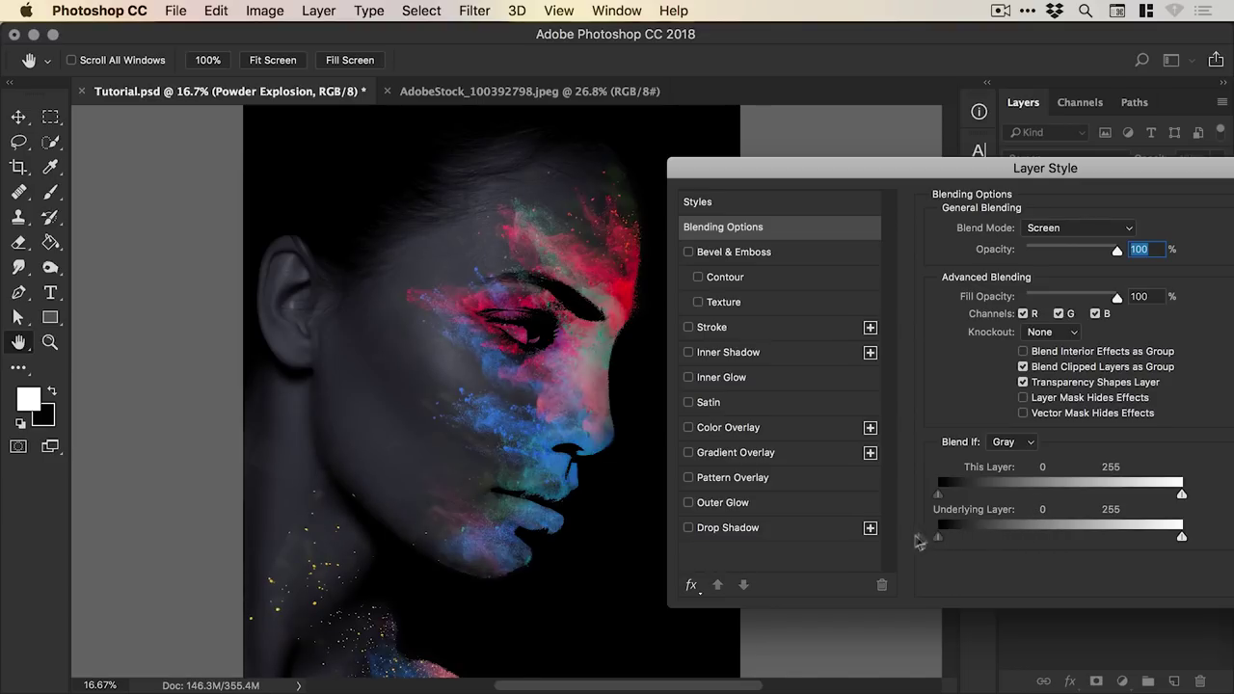
pyautogui.moveTo(1182, 542)
pyautogui.mouseDown()
pyautogui.moveTo(1003, 539)
pyautogui.moveTo(1196, 537)
pyautogui.mouseUp()
pyautogui.moveTo(945, 541)
pyautogui.mouseDown()
pyautogui.moveTo(1013, 537)
pyautogui.moveTo(938, 538)
pyautogui.mouseUp()
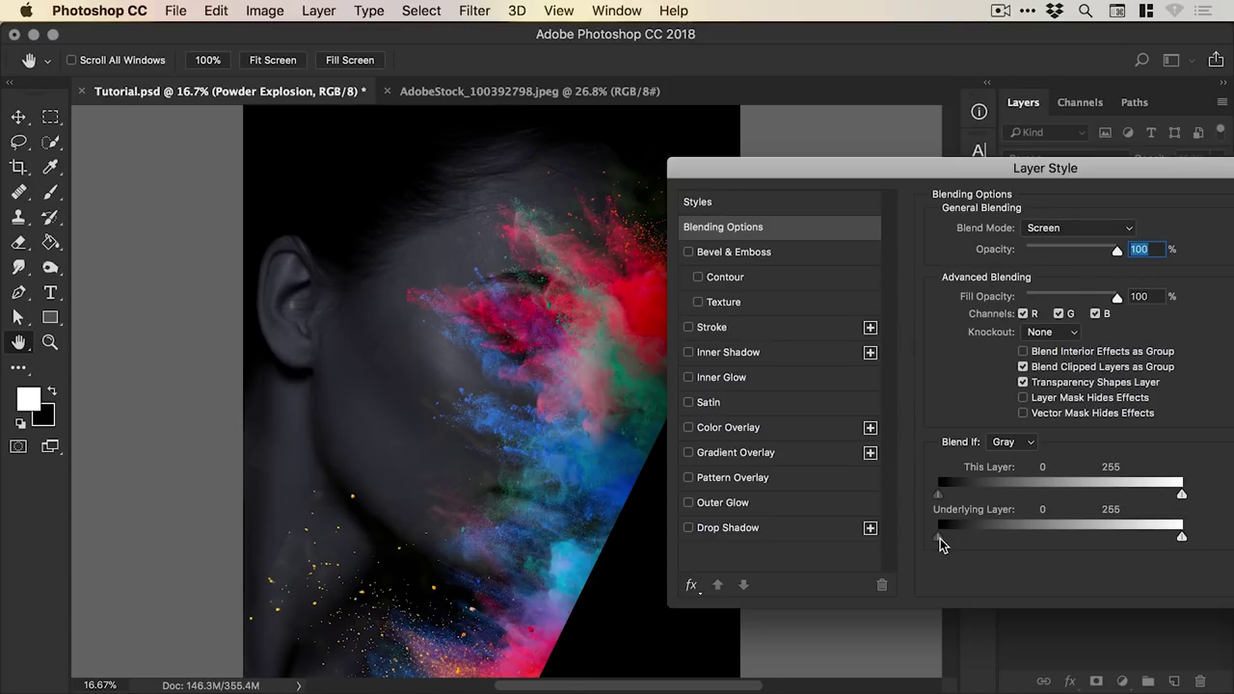
pyautogui.moveTo(941, 544); pyautogui.dragTo(987, 545)
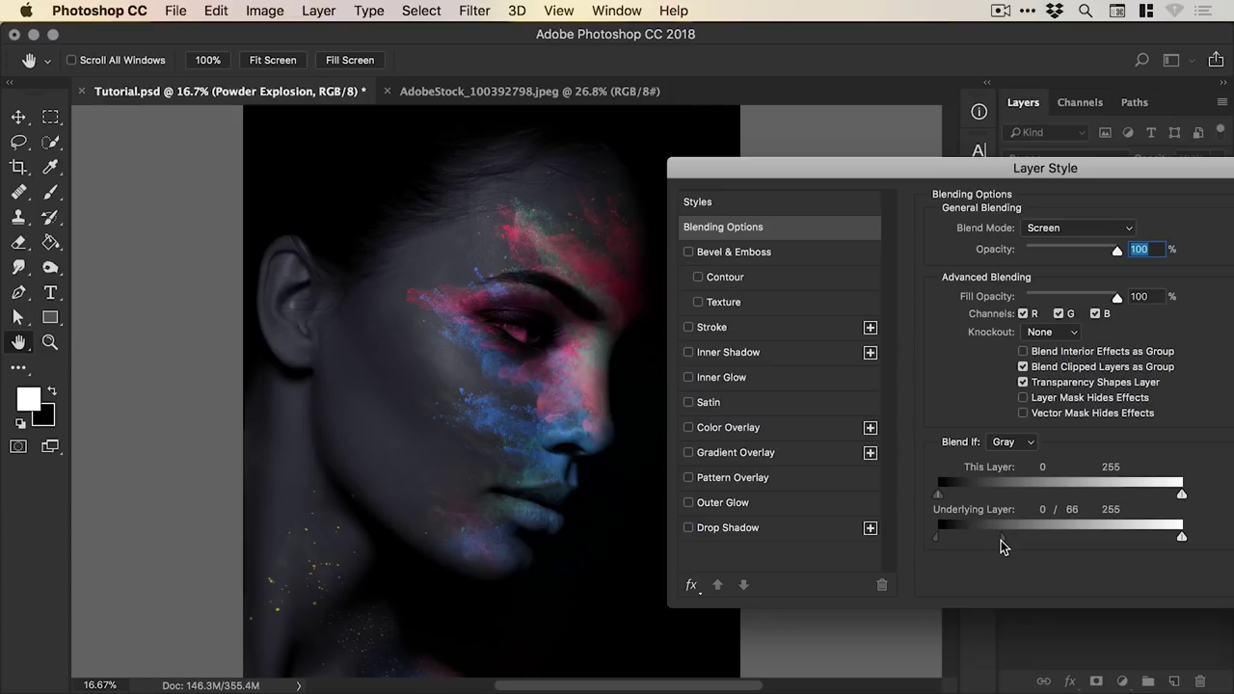
pyautogui.moveTo(1015, 548); pyautogui.dragTo(1090, 544)
pyautogui.moveTo(1118, 544); pyautogui.dragTo(964, 536)
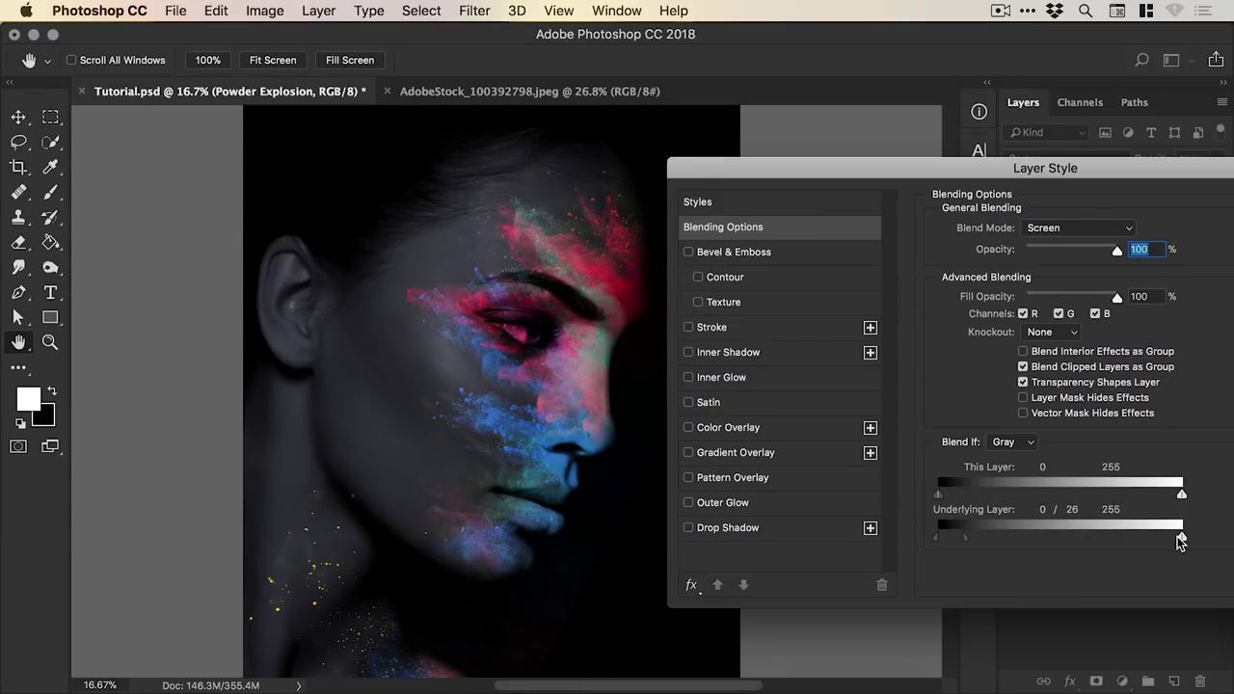
pyautogui.moveTo(1182, 542)
pyautogui.mouseDown()
pyautogui.moveTo(959, 531)
pyautogui.moveTo(1185, 544)
pyautogui.mouseUp()
# Refine the Underlying Layer black split to about 0/69, compare the result, and apply it
pyautogui.press('super+plus')
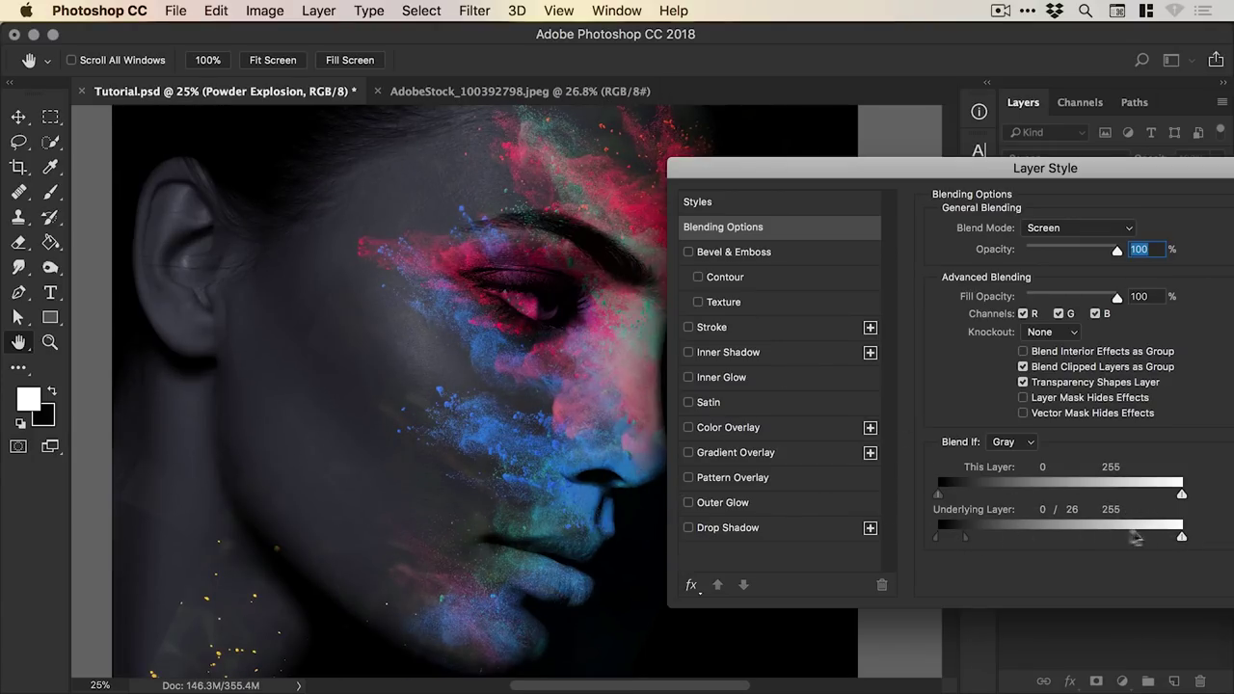
pyautogui.moveTo(562, 398); pyautogui.dragTo(557, 354)
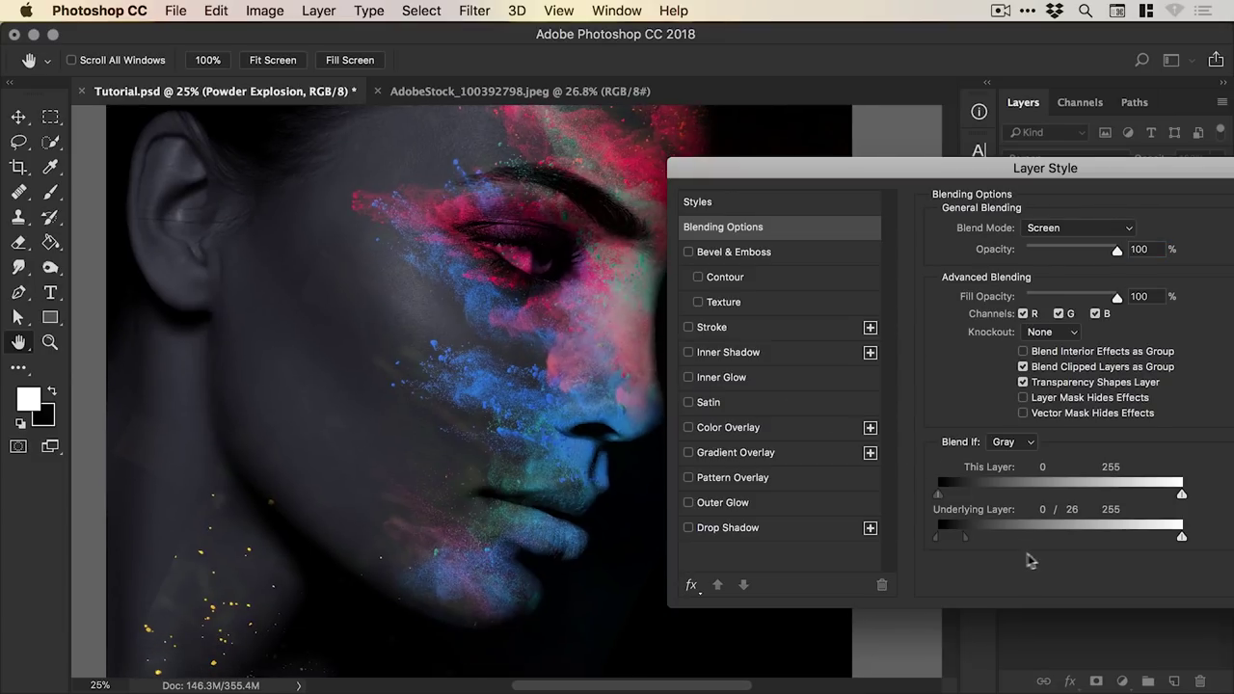
pyautogui.moveTo(967, 543); pyautogui.dragTo(1037, 542)
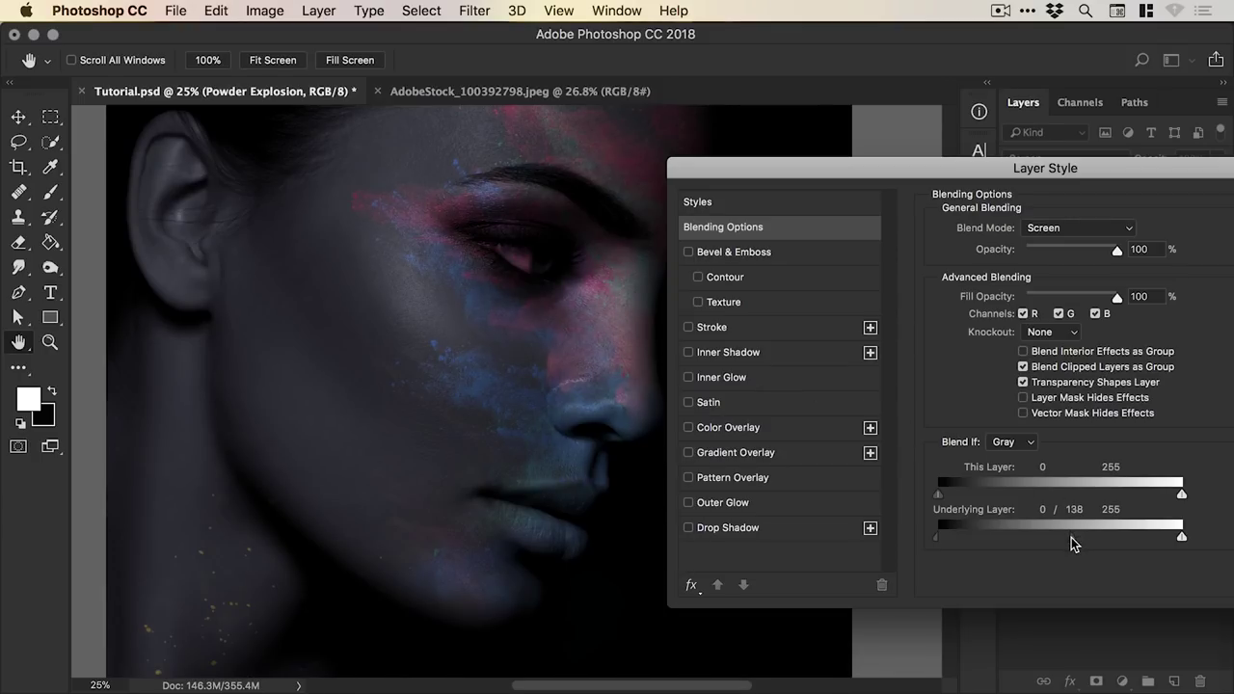
pyautogui.moveTo(1051, 546); pyautogui.dragTo(998, 543)
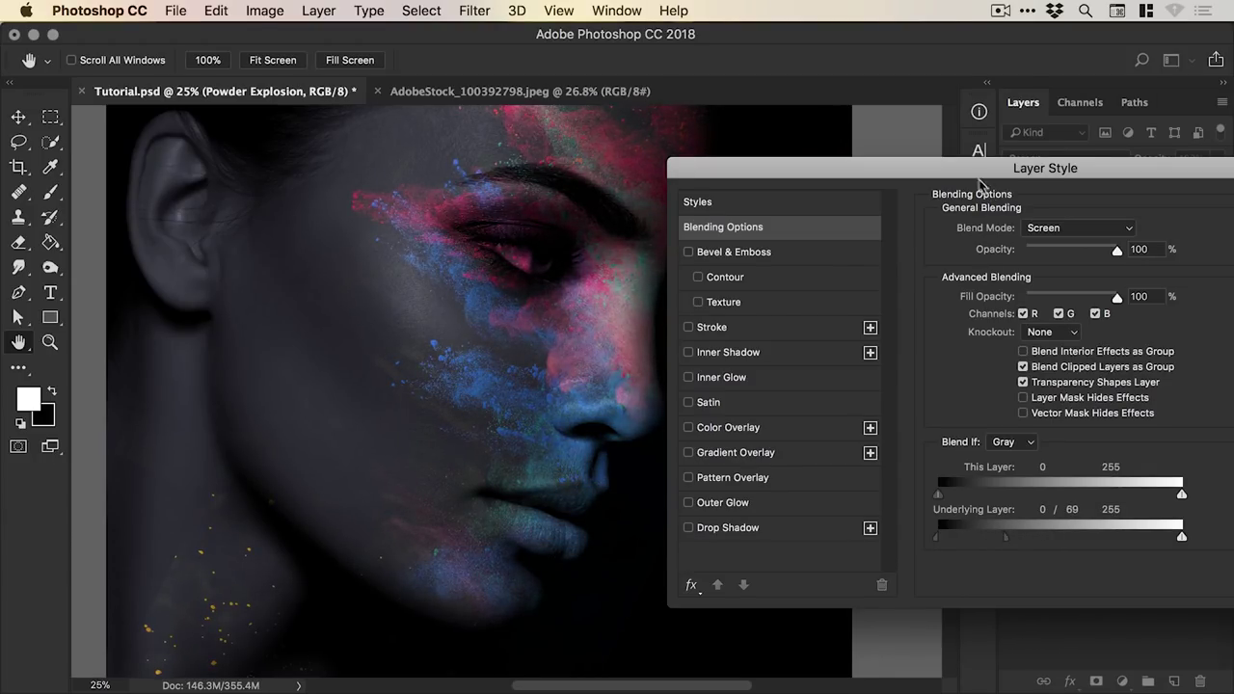
pyautogui.moveTo(979, 181); pyautogui.dragTo(425, 569)
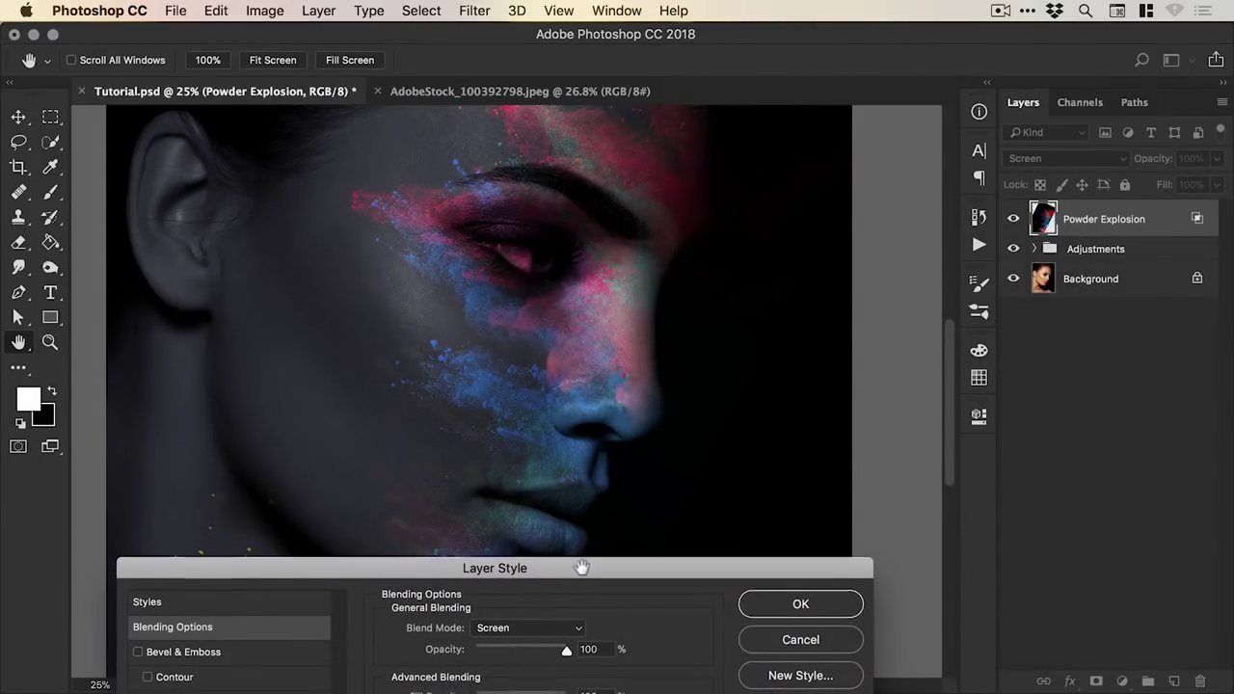
pyautogui.moveTo(582, 568); pyautogui.dragTo(574, 559)
pyautogui.moveTo(722, 560); pyautogui.dragTo(717, 522)
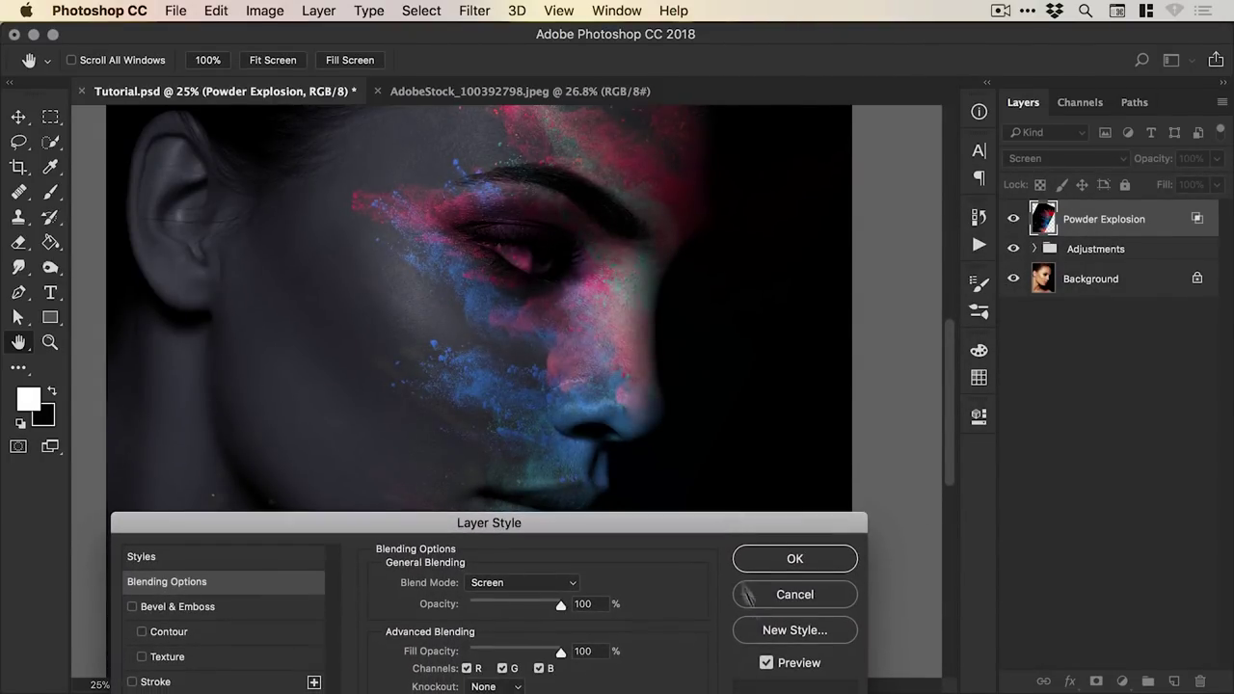
pyautogui.click(774, 664)
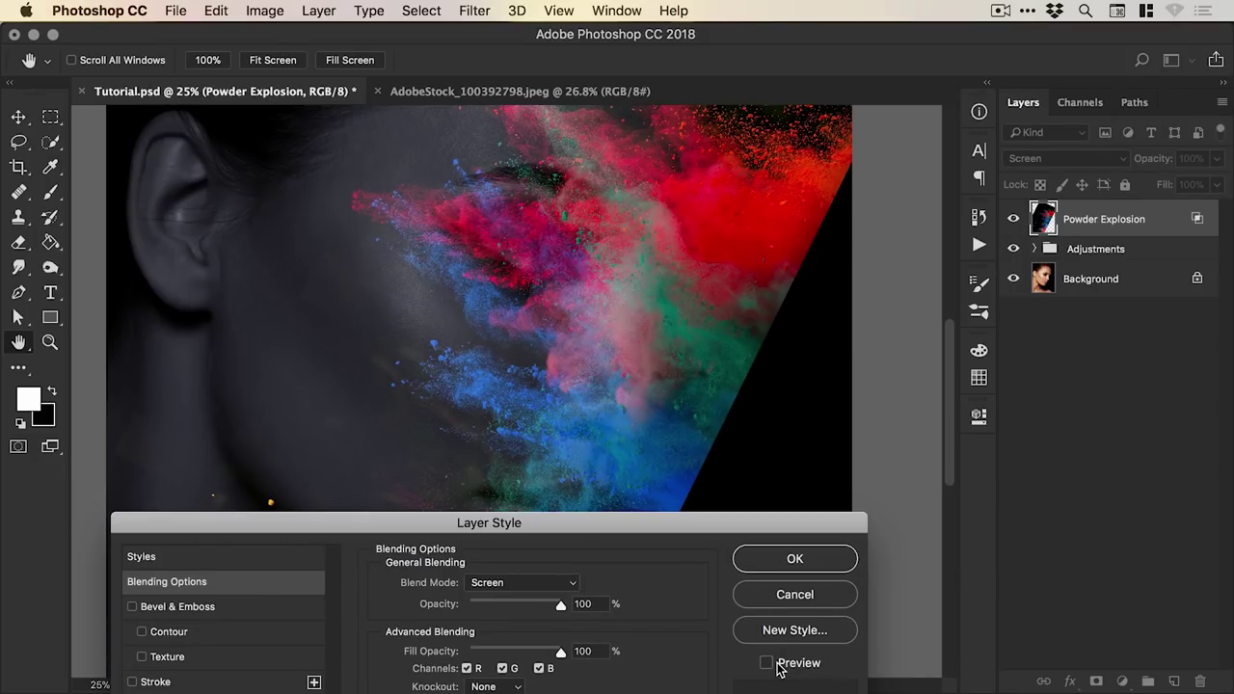
pyautogui.click(766, 663)
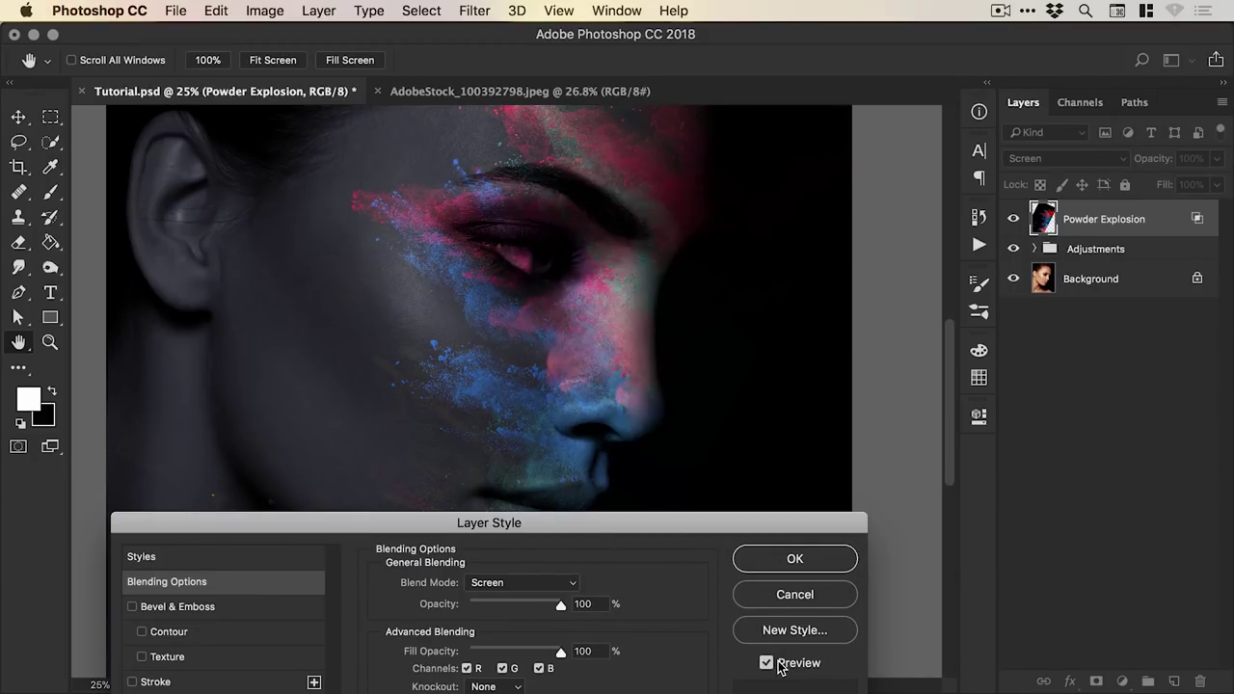
pyautogui.click(795, 560)
# Save the document and add a white layer mask to the powder layer
pyautogui.press('v')
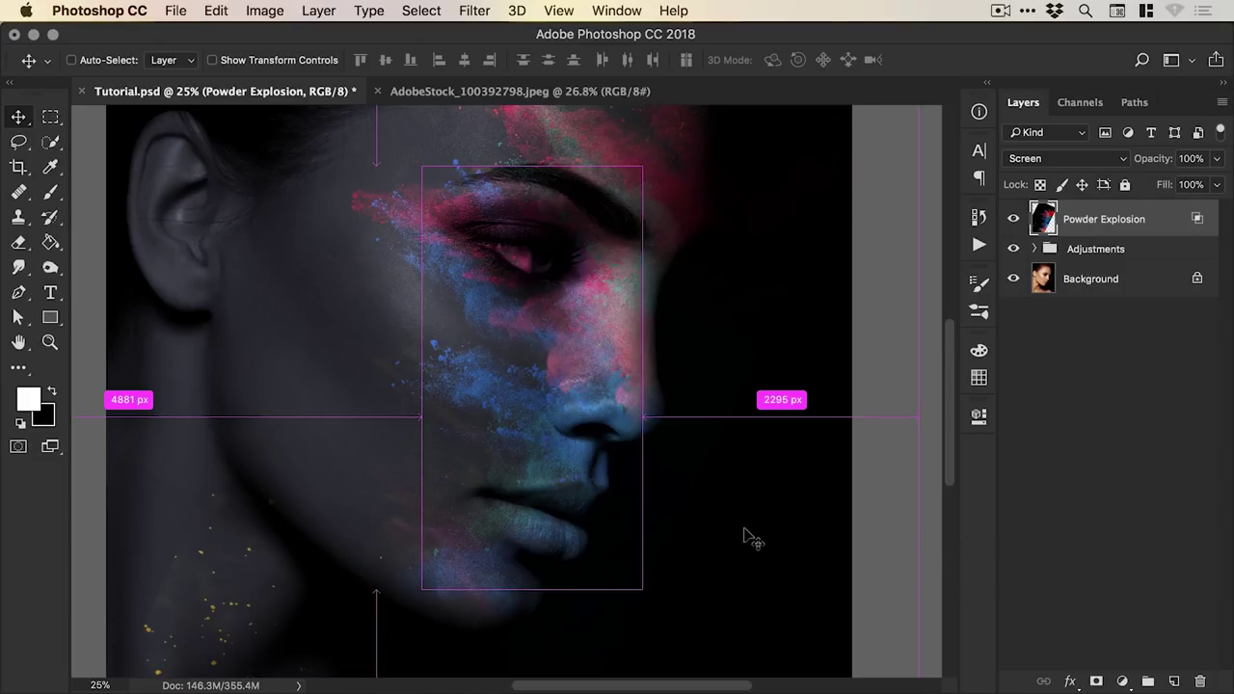
pyautogui.press('super+0')
pyautogui.press('super+s')
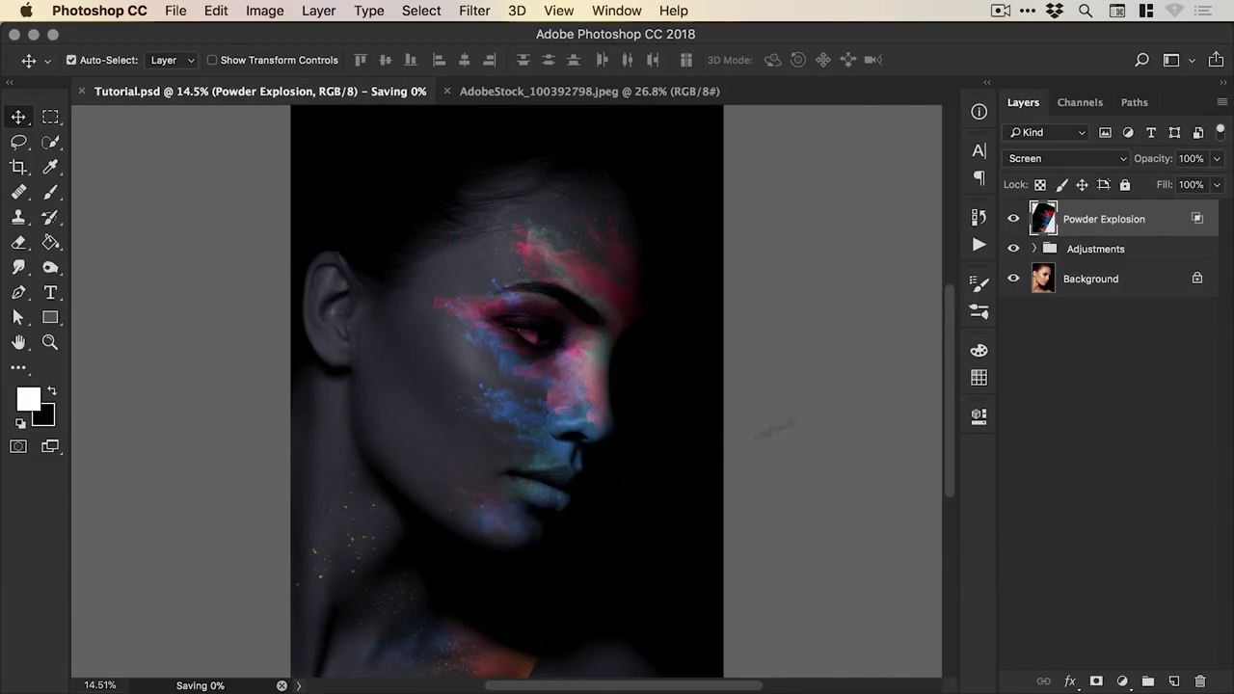
pyautogui.click(1097, 682)
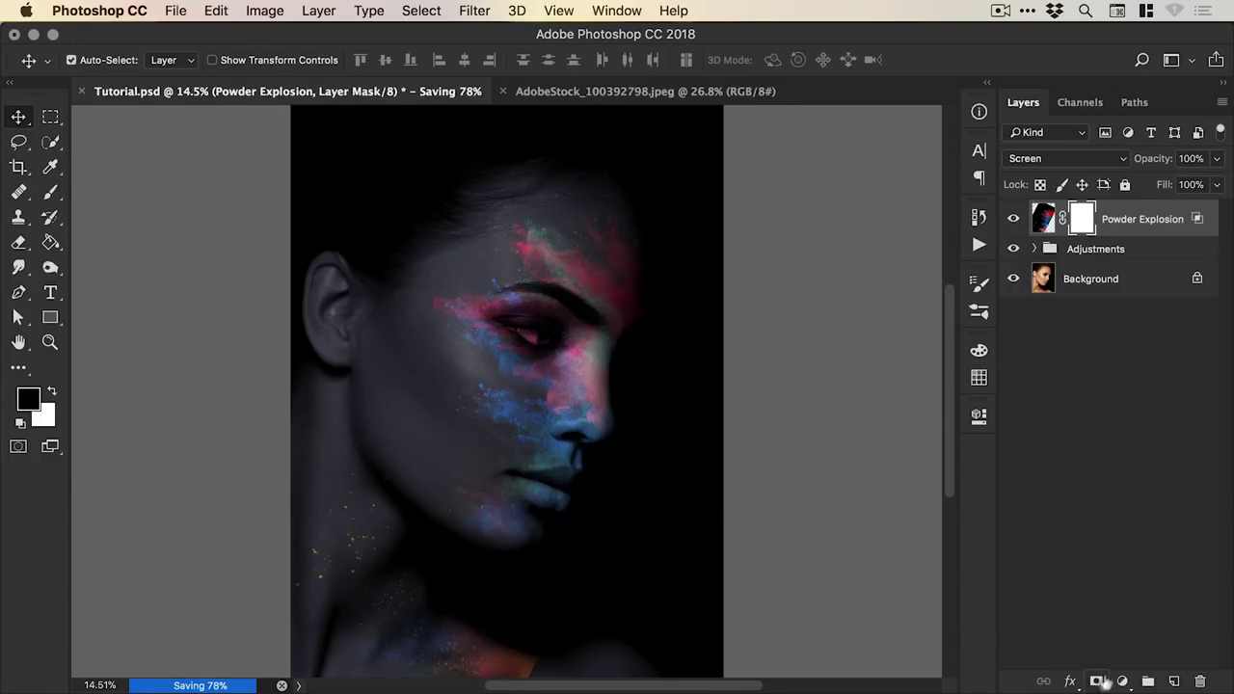
# Paint black on the mask to hide the powder over the neck and chest
pyautogui.press('z')
pyautogui.click(357, 595)
pyautogui.moveTo(358, 594); pyautogui.dragTo(383, 468)
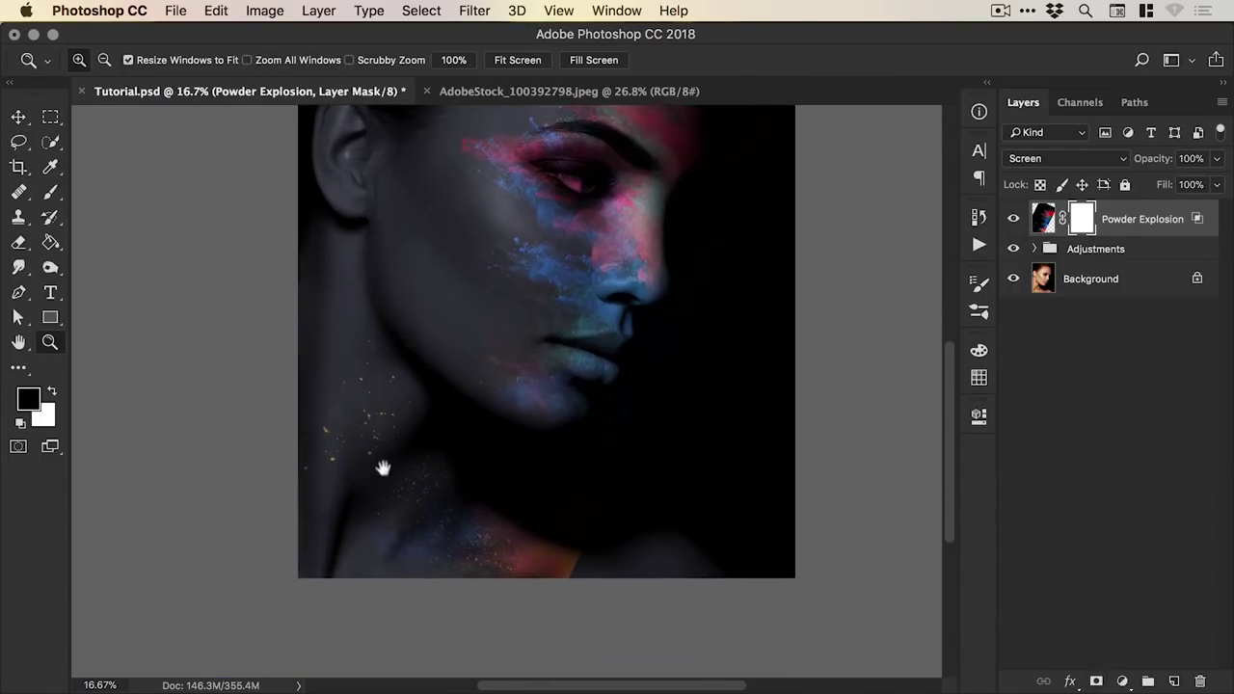
pyautogui.press('b')
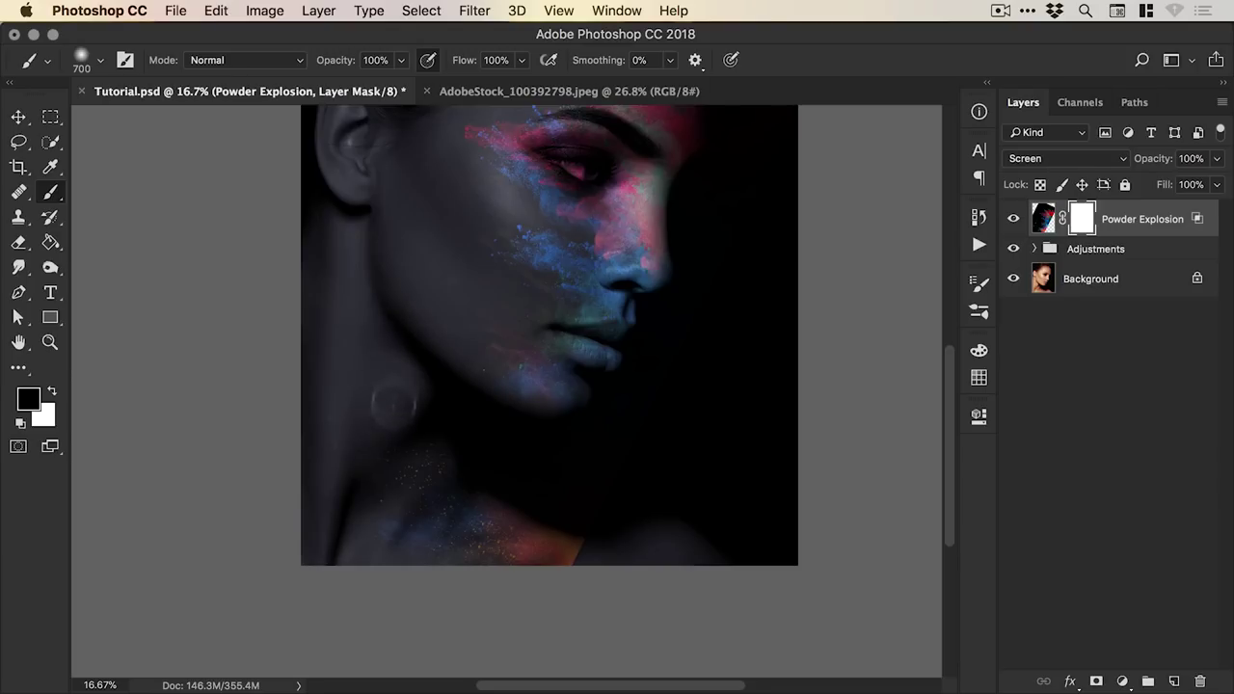
pyautogui.moveTo(393, 407)
pyautogui.mouseDown()
pyautogui.moveTo(424, 408)
pyautogui.moveTo(442, 452)
pyautogui.moveTo(415, 511)
pyautogui.moveTo(483, 561)
pyautogui.moveTo(567, 575)
pyautogui.moveTo(612, 496)
pyautogui.mouseUp()
pyautogui.moveTo(669, 380); pyautogui.dragTo(630, 421)
# Shrink the brush to 200 and zoom in close on the eye
pyautogui.press('z')
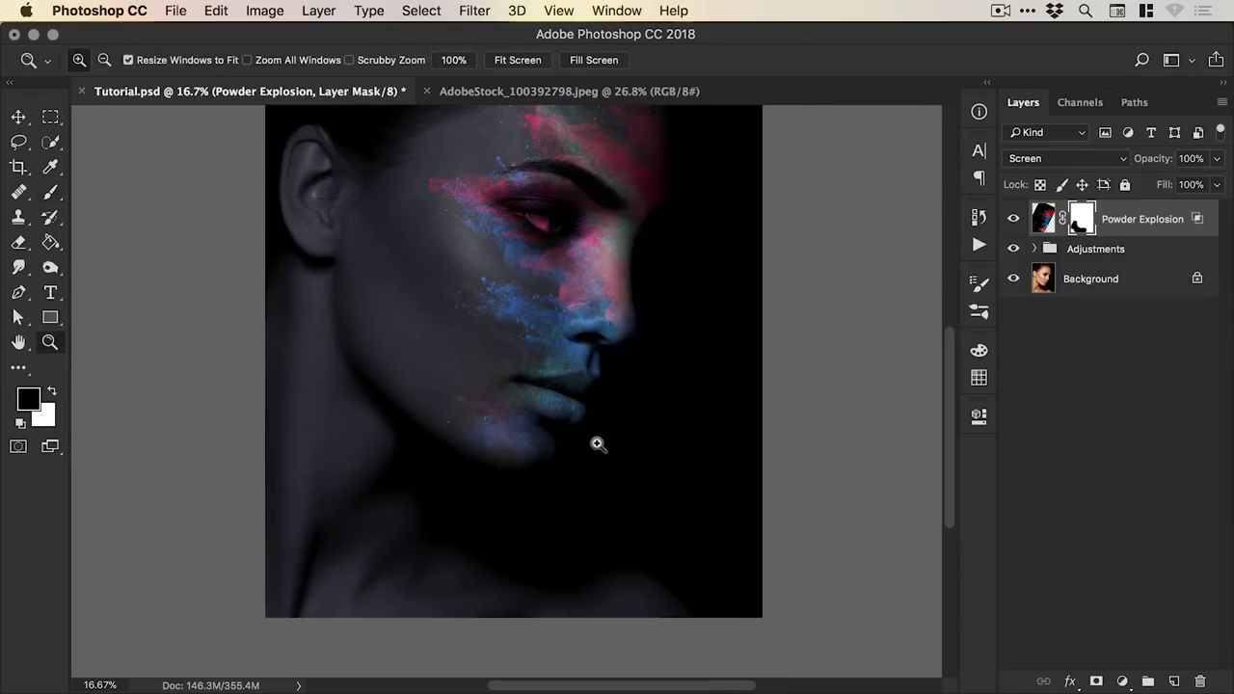
pyautogui.click(598, 443)
pyautogui.press('b')
pyautogui.moveTo(688, 334)
pyautogui.mouseDown()
pyautogui.moveTo(645, 445)
pyautogui.moveTo(697, 223)
pyautogui.mouseUp()
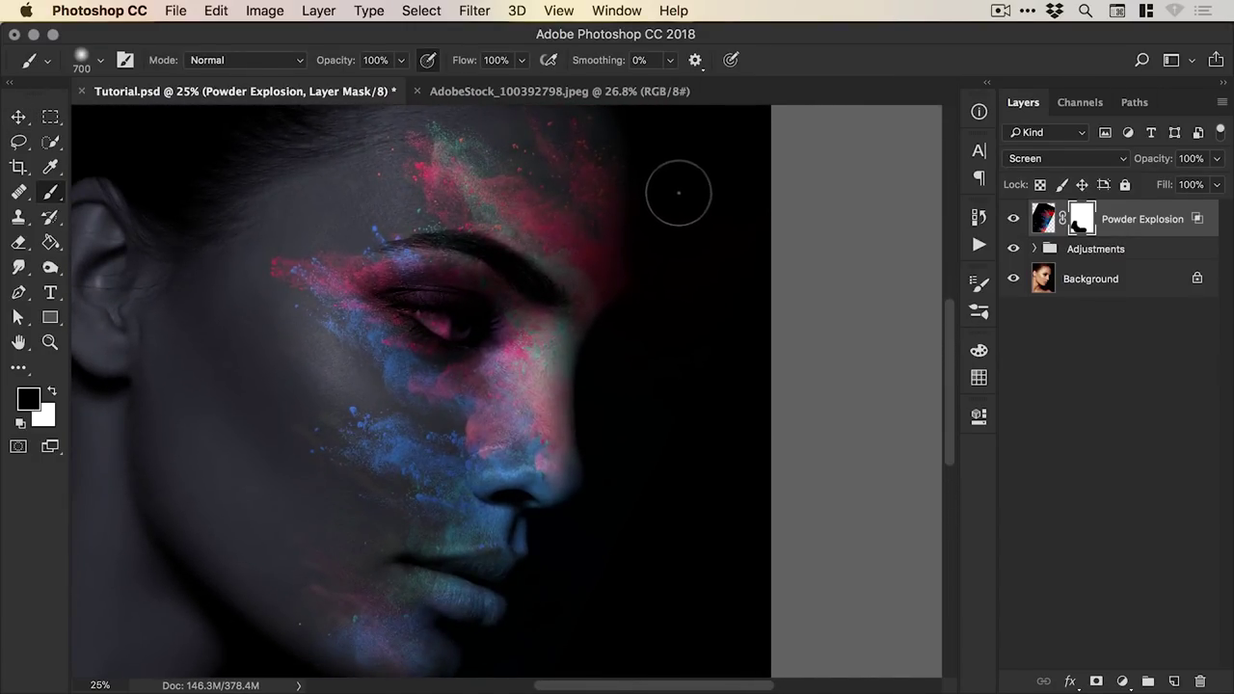
pyautogui.press('[')
pyautogui.press('[')
pyautogui.press('[')
pyautogui.press('[')
pyautogui.press('[')
pyautogui.press('[')
pyautogui.press('[')
pyautogui.press('[')
pyautogui.press('[')
pyautogui.press('[')
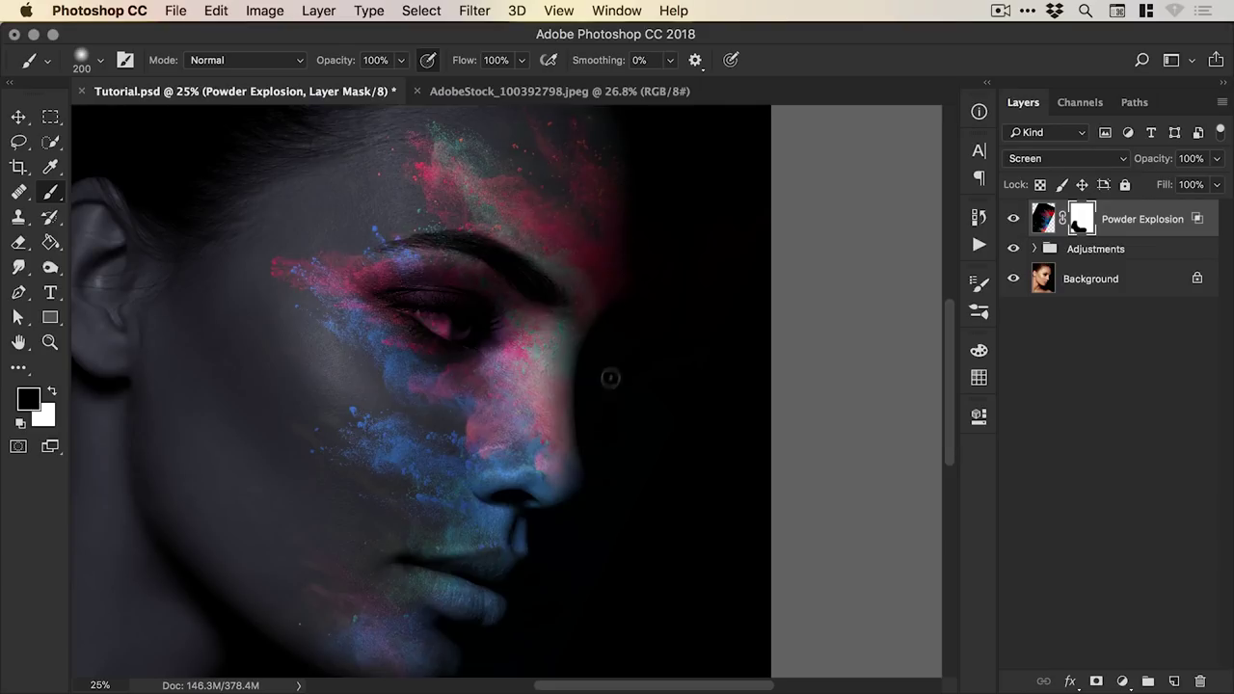
pyautogui.moveTo(608, 458)
pyautogui.mouseDown()
pyautogui.moveTo(628, 280)
pyautogui.moveTo(669, 276)
pyautogui.mouseUp()
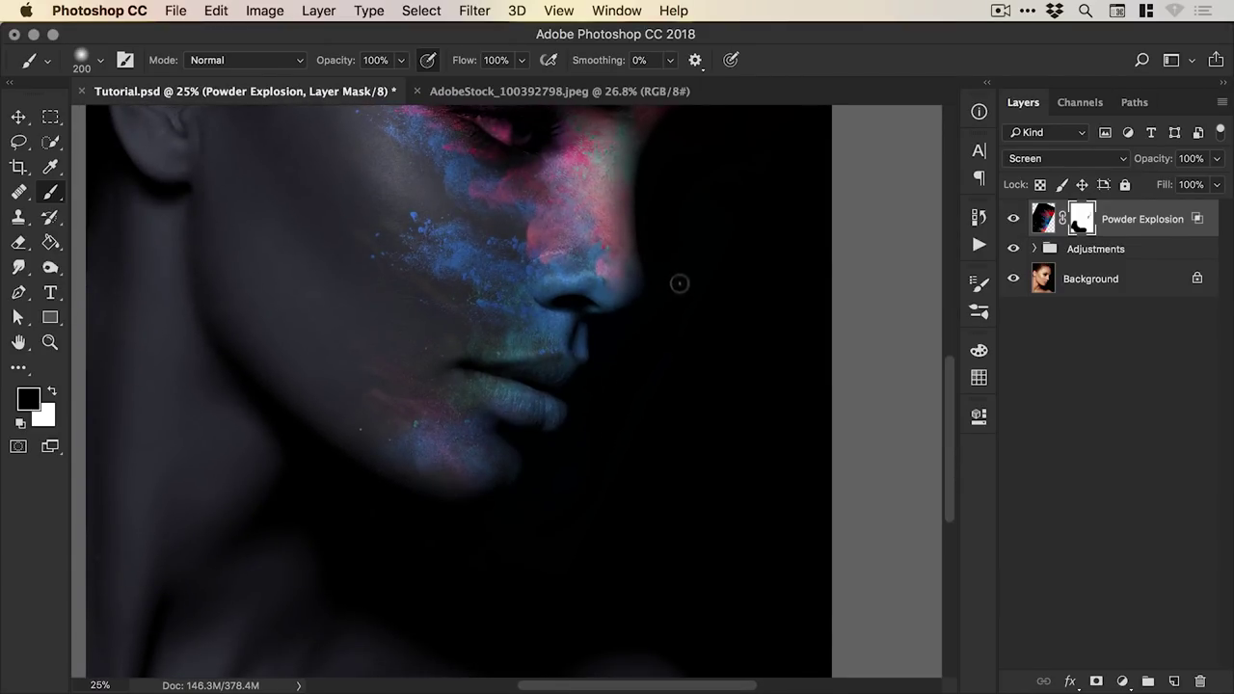
pyautogui.press('v')
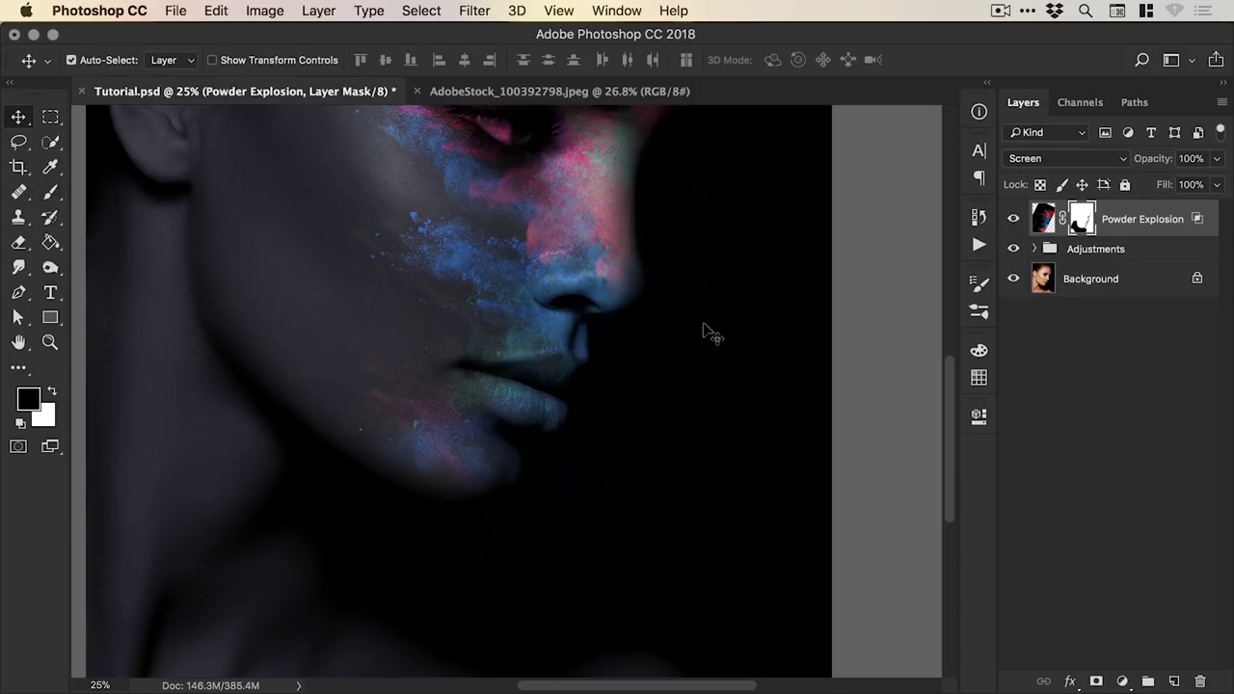
pyautogui.press('super+0')
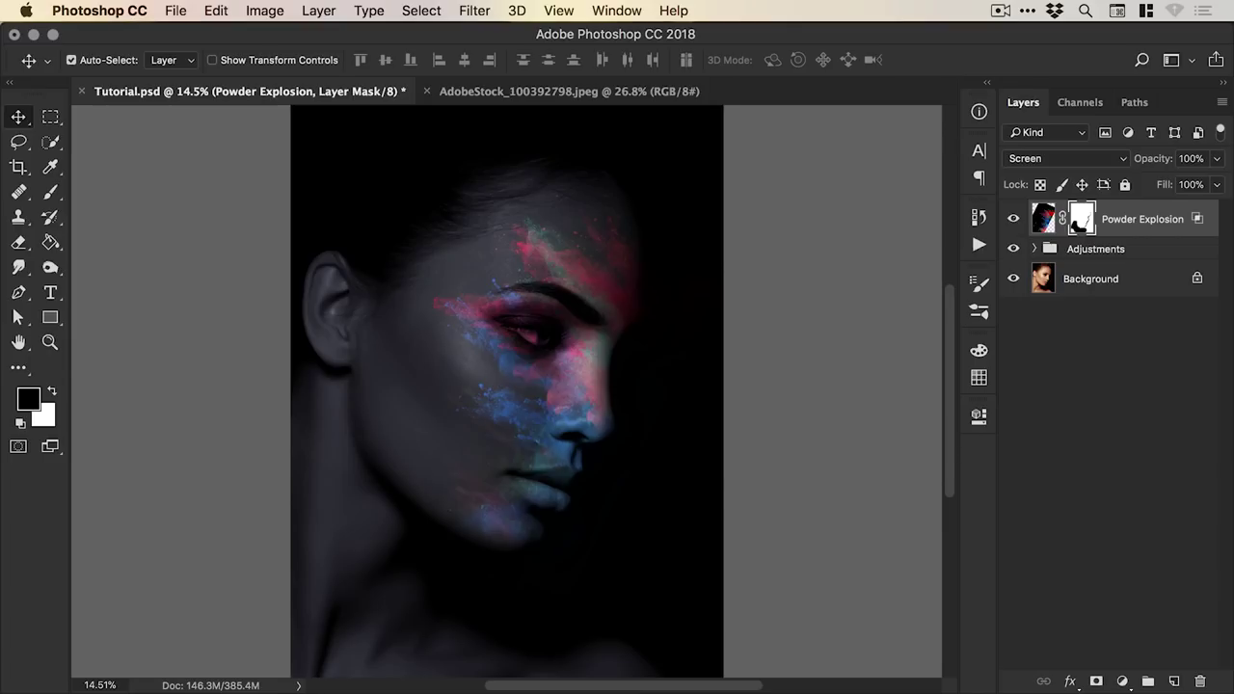
pyautogui.press('z')
pyautogui.click(529, 333)
pyautogui.click(533, 333)
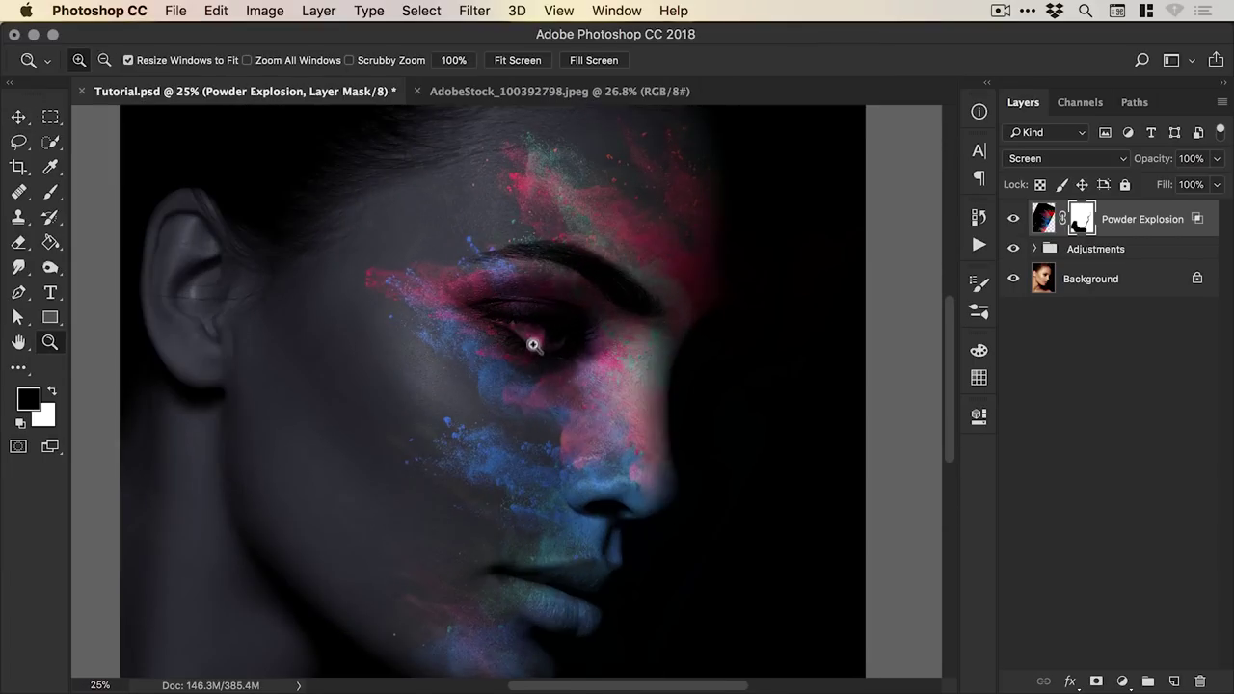
pyautogui.click(535, 339)
pyautogui.click(532, 342)
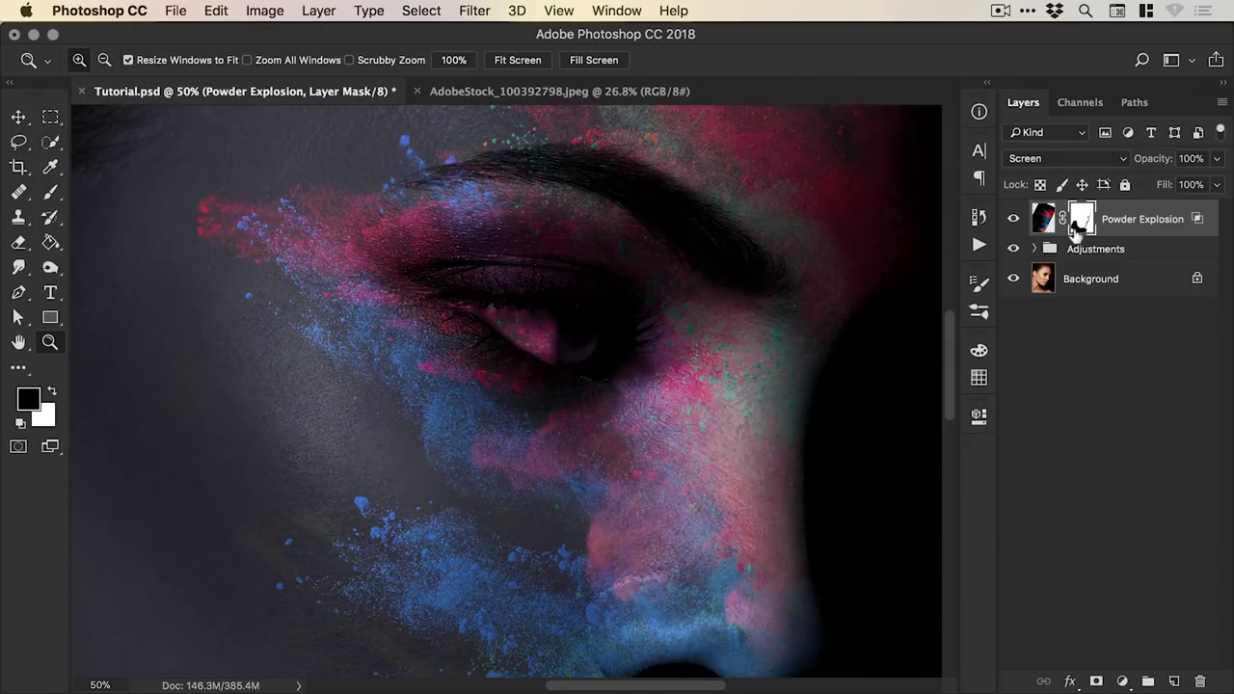
# Paint over the eye at 33% brush opacity, then restore opacity to 100%
pyautogui.press('b')
pyautogui.click(400, 60)
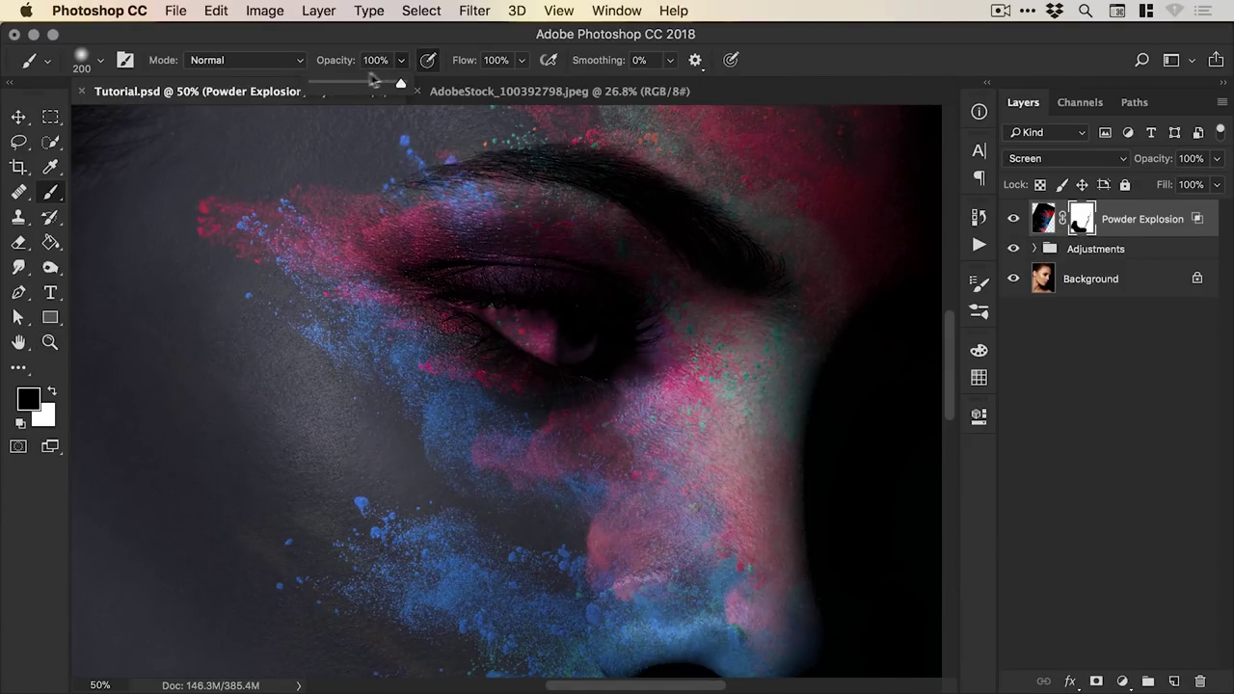
pyautogui.moveTo(411, 81); pyautogui.dragTo(337, 80)
pyautogui.moveTo(531, 342)
pyautogui.mouseDown()
pyautogui.moveTo(566, 338)
pyautogui.moveTo(475, 314)
pyautogui.moveTo(582, 339)
pyautogui.moveTo(558, 348)
pyautogui.moveTo(541, 322)
pyautogui.moveTo(566, 352)
pyautogui.moveTo(577, 321)
pyautogui.moveTo(459, 312)
pyautogui.moveTo(587, 343)
pyautogui.moveTo(610, 328)
pyautogui.moveTo(533, 323)
pyautogui.moveTo(537, 337)
pyautogui.moveTo(468, 309)
pyautogui.moveTo(551, 343)
pyautogui.moveTo(491, 316)
pyautogui.moveTo(597, 342)
pyautogui.moveTo(497, 317)
pyautogui.moveTo(606, 321)
pyautogui.moveTo(520, 295)
pyautogui.moveTo(522, 314)
pyautogui.moveTo(482, 310)
pyautogui.moveTo(551, 320)
pyautogui.moveTo(491, 322)
pyautogui.moveTo(504, 304)
pyautogui.moveTo(466, 306)
pyautogui.moveTo(553, 351)
pyautogui.moveTo(524, 316)
pyautogui.moveTo(600, 341)
pyautogui.moveTo(548, 350)
pyautogui.moveTo(519, 335)
pyautogui.moveTo(620, 342)
pyautogui.moveTo(552, 363)
pyautogui.moveTo(522, 342)
pyautogui.moveTo(598, 368)
pyautogui.moveTo(532, 359)
pyautogui.moveTo(528, 336)
pyautogui.moveTo(566, 344)
pyautogui.moveTo(675, 317)
pyautogui.moveTo(627, 333)
pyautogui.mouseUp()
pyautogui.press('x')
pyautogui.press('x')
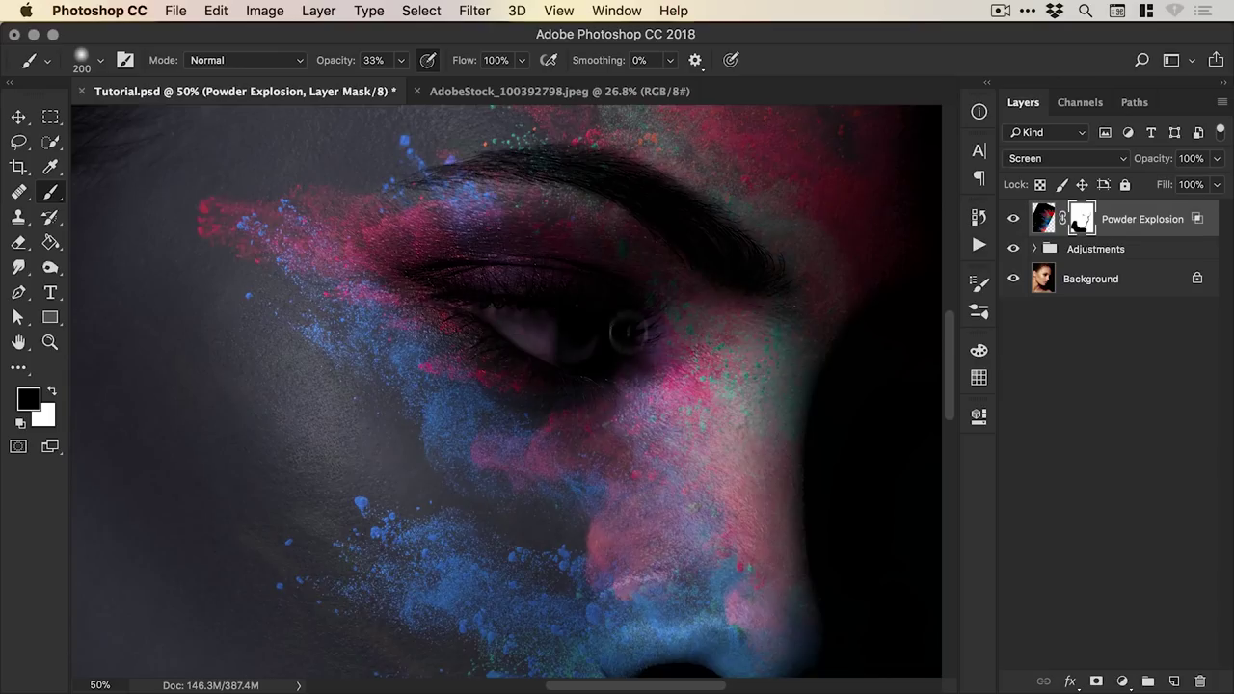
pyautogui.click(401, 59)
pyautogui.moveTo(399, 84); pyautogui.dragTo(461, 83)
# Target the powder image instead of its mask and move it about 36 px left across the face
pyautogui.click(12, 113)
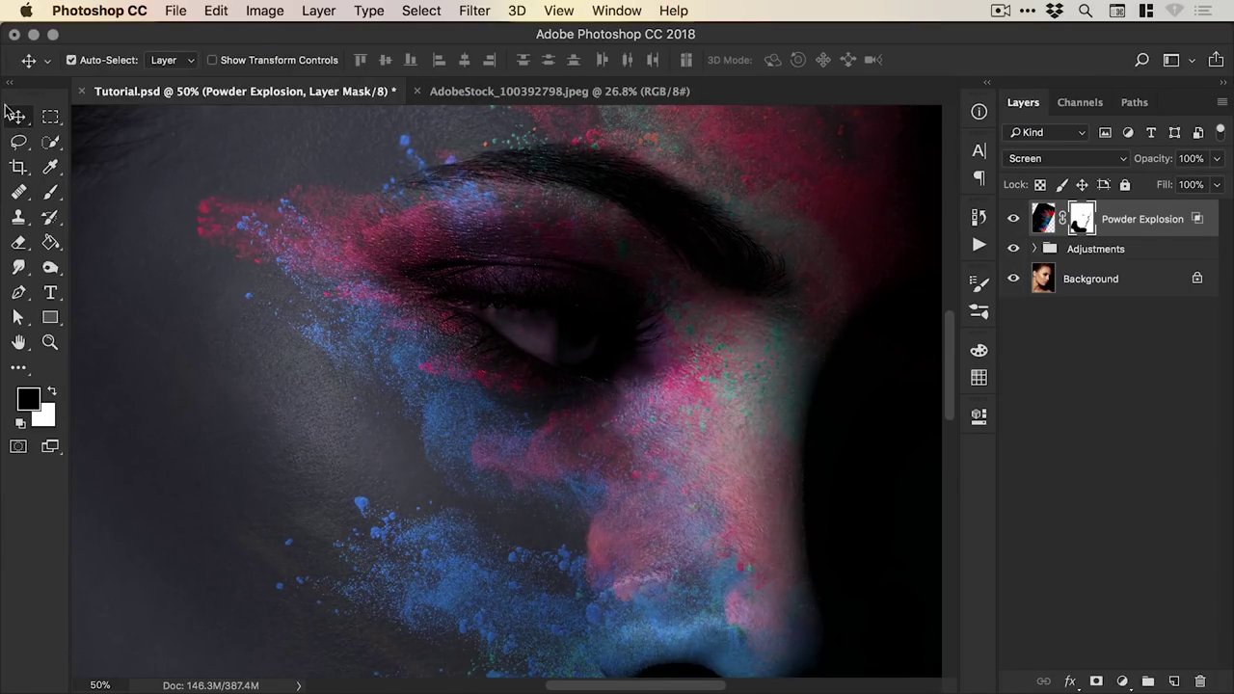
pyautogui.press('super+minus')
pyautogui.press('super+0')
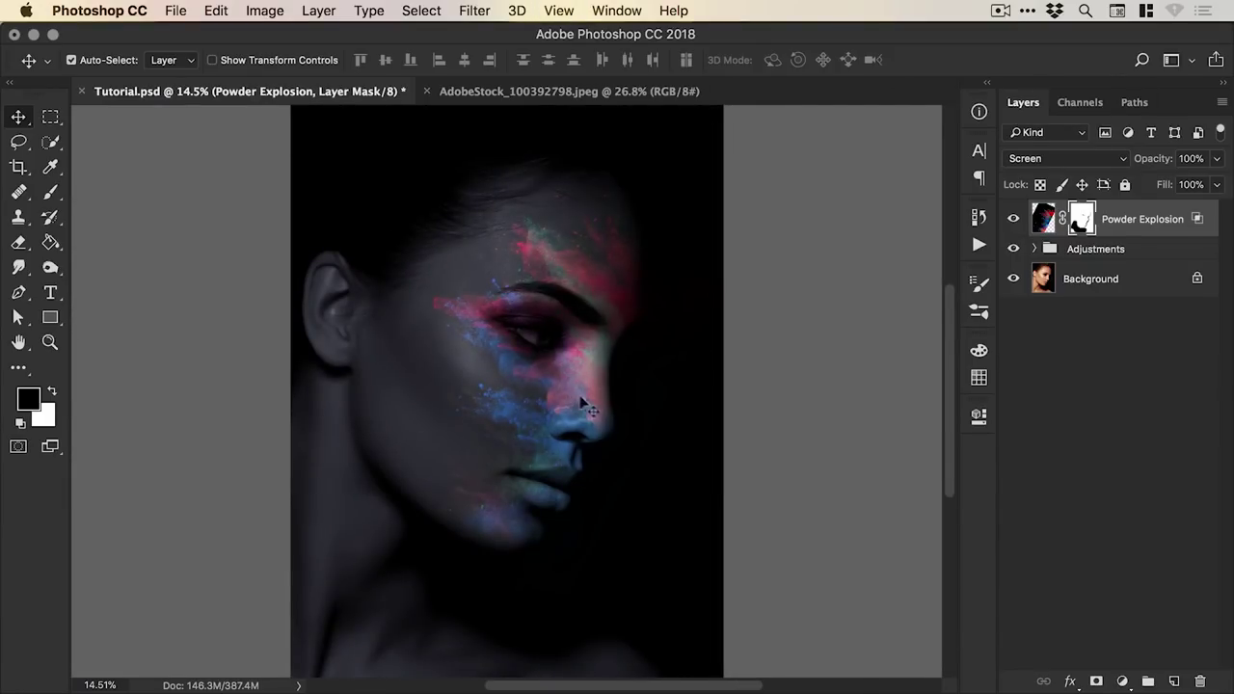
pyautogui.moveTo(568, 391); pyautogui.dragTo(536, 349)
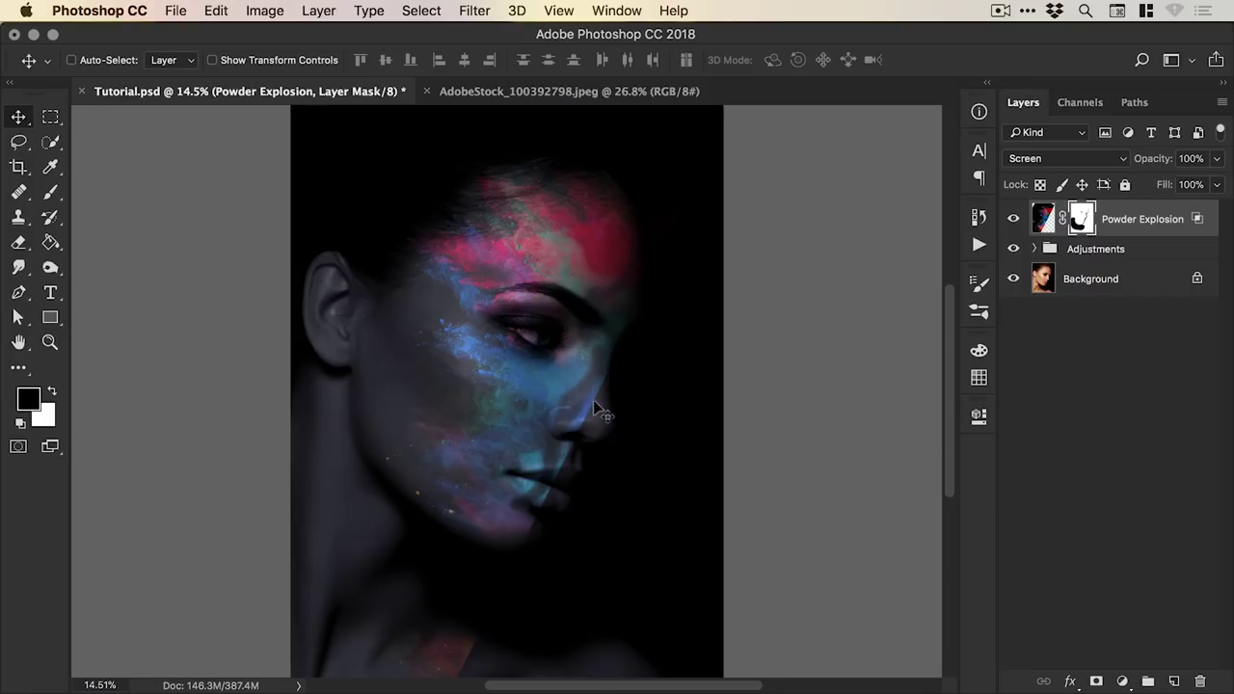
pyautogui.press('super+z')
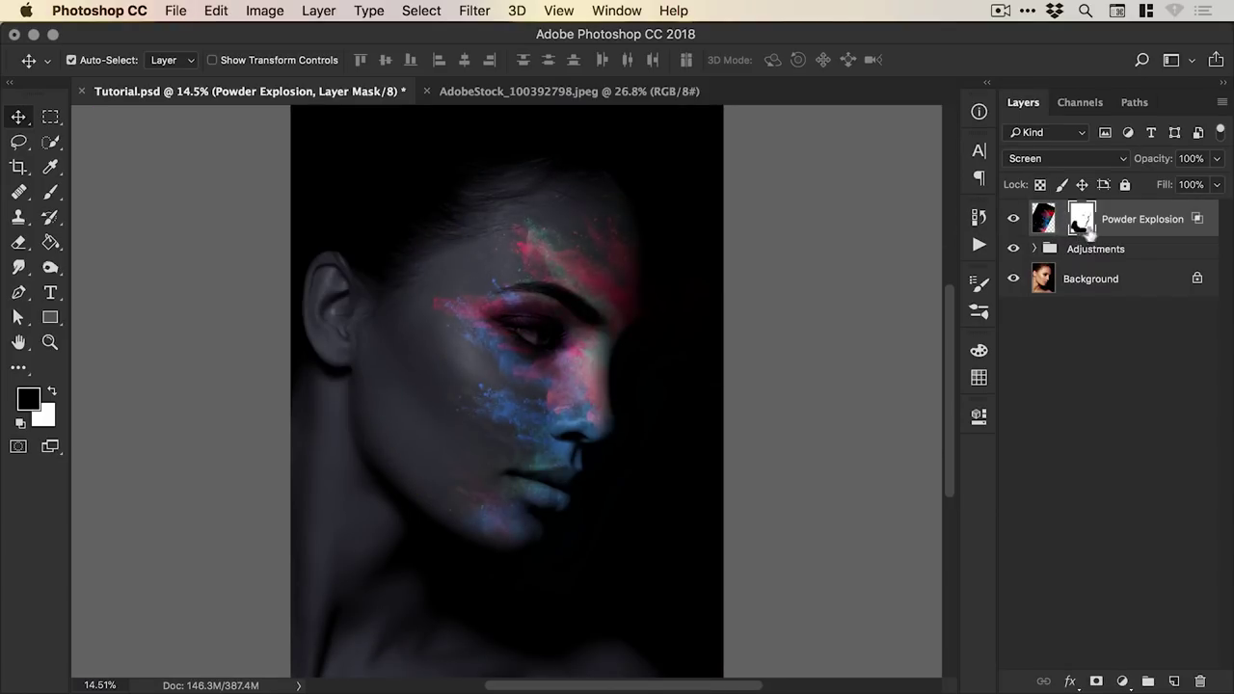
pyautogui.click(1045, 220)
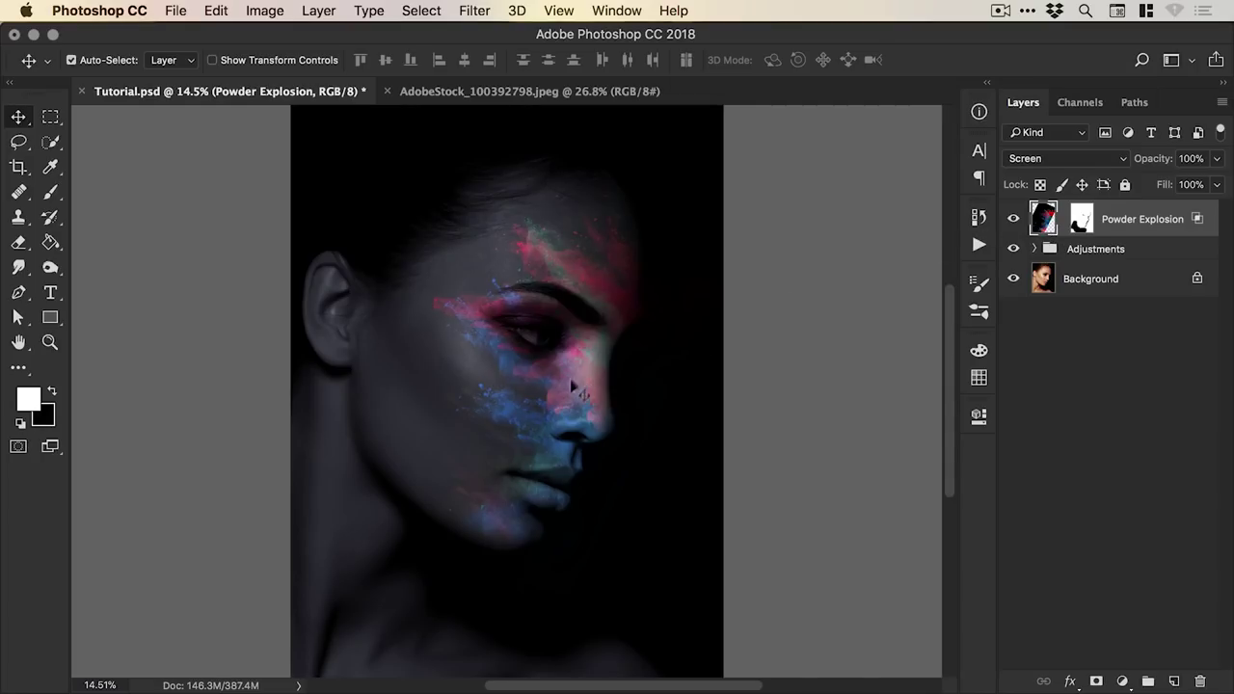
pyautogui.moveTo(570, 389)
pyautogui.mouseDown()
pyautogui.moveTo(524, 350)
pyautogui.moveTo(504, 367)
pyautogui.moveTo(535, 387)
pyautogui.moveTo(499, 411)
pyautogui.moveTo(515, 403)
pyautogui.moveTo(538, 443)
pyautogui.moveTo(584, 414)
pyautogui.moveTo(549, 399)
pyautogui.moveTo(566, 408)
pyautogui.moveTo(581, 372)
pyautogui.mouseUp()
# Set Exposure 1 to -2.52 exposure and 0.59 gamma, then collapse the Adjustments group
pyautogui.click(1035, 249)
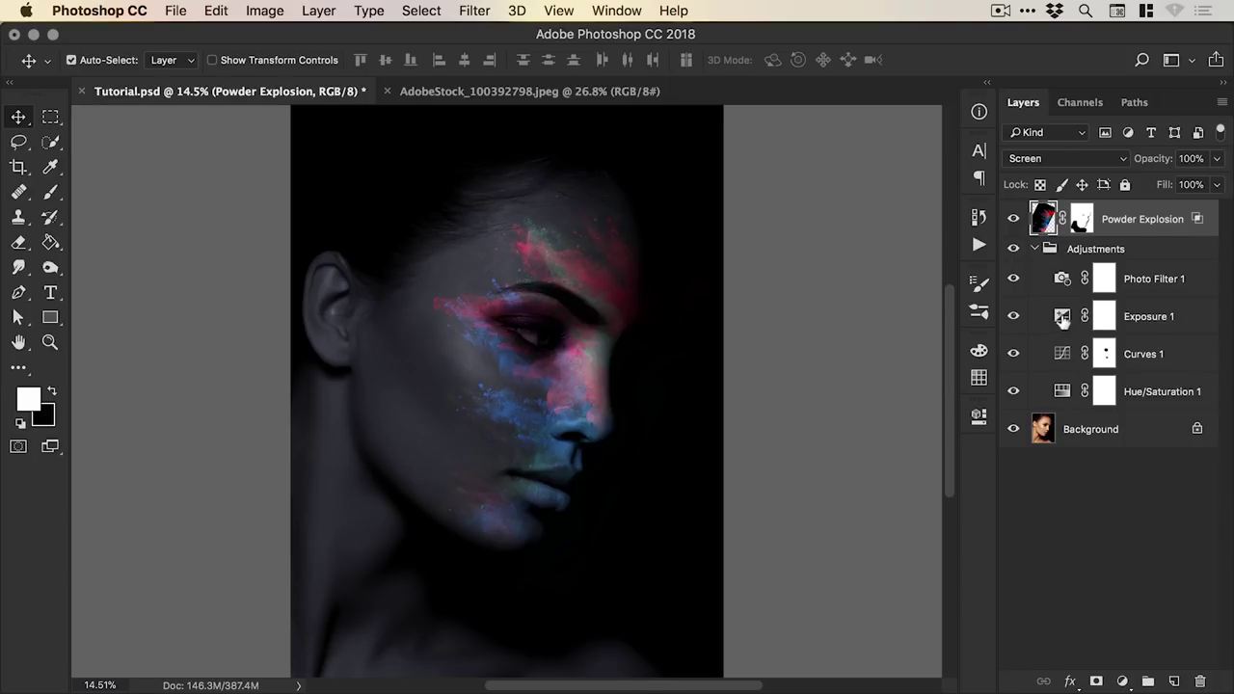
pyautogui.doubleClick(1061, 318)
pyautogui.moveTo(777, 444); pyautogui.dragTo(761, 453)
pyautogui.moveTo(845, 522)
pyautogui.mouseDown()
pyautogui.moveTo(867, 527)
pyautogui.moveTo(853, 524)
pyautogui.mouseUp()
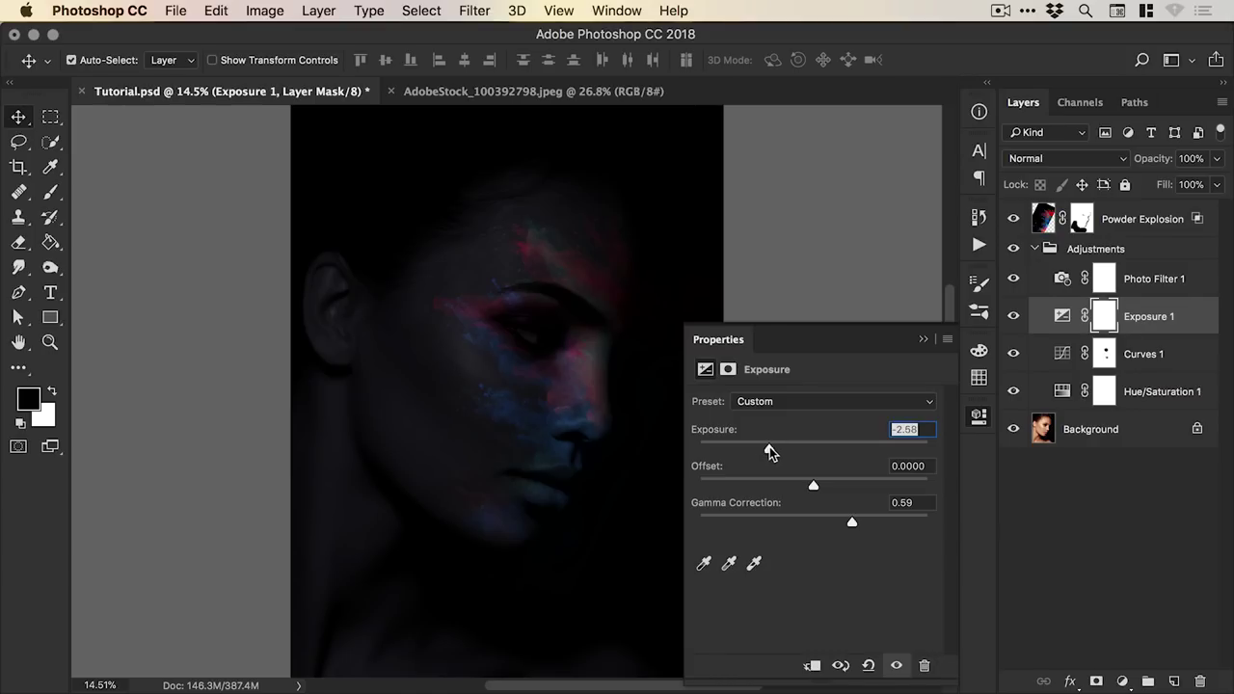
pyautogui.moveTo(769, 451); pyautogui.dragTo(772, 451)
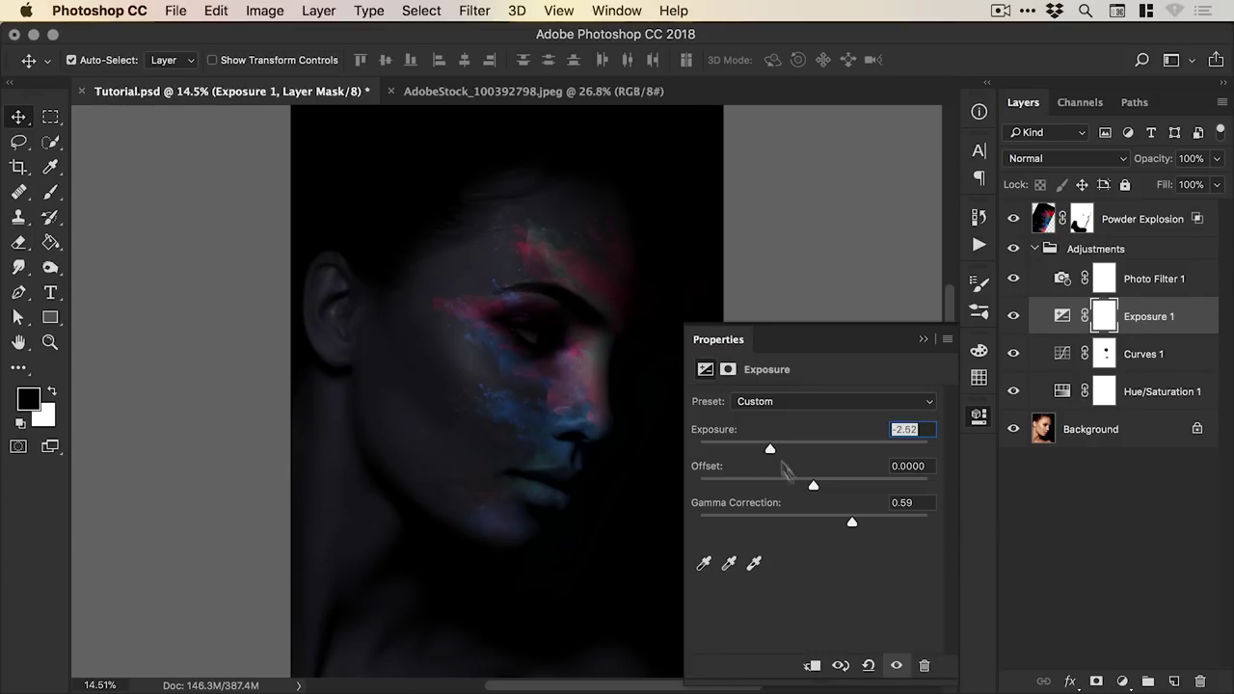
pyautogui.click(976, 418)
pyautogui.click(1035, 249)
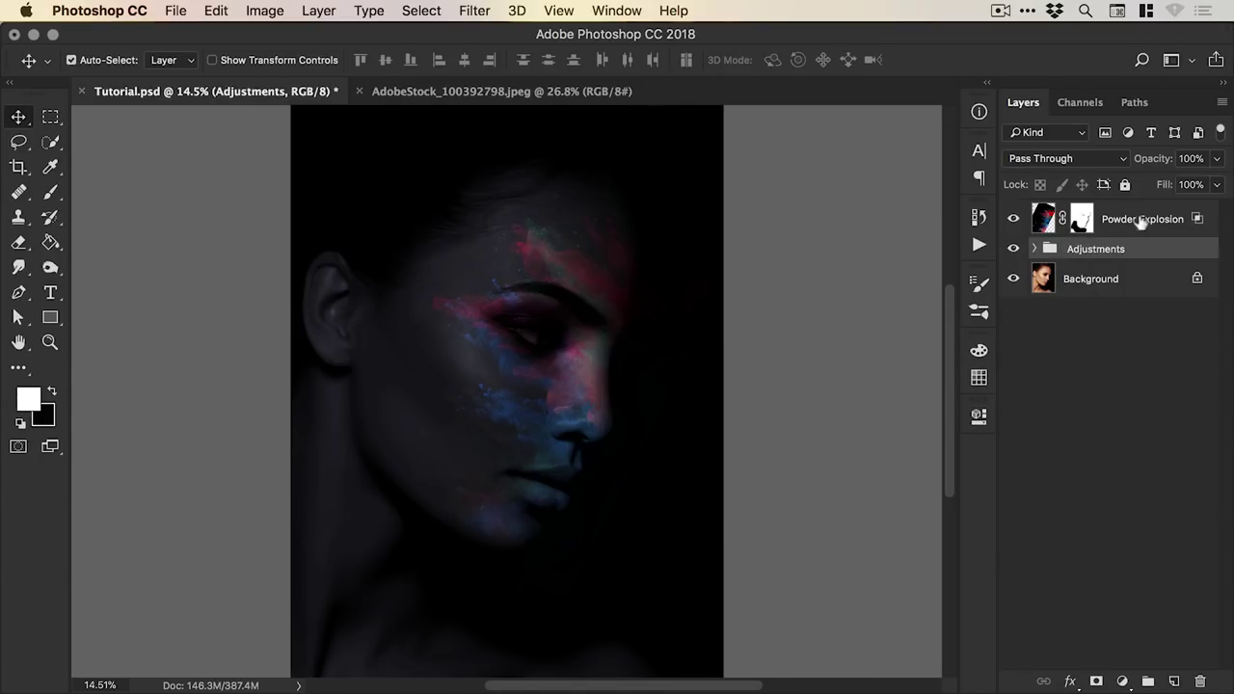
pyautogui.click(1116, 221)
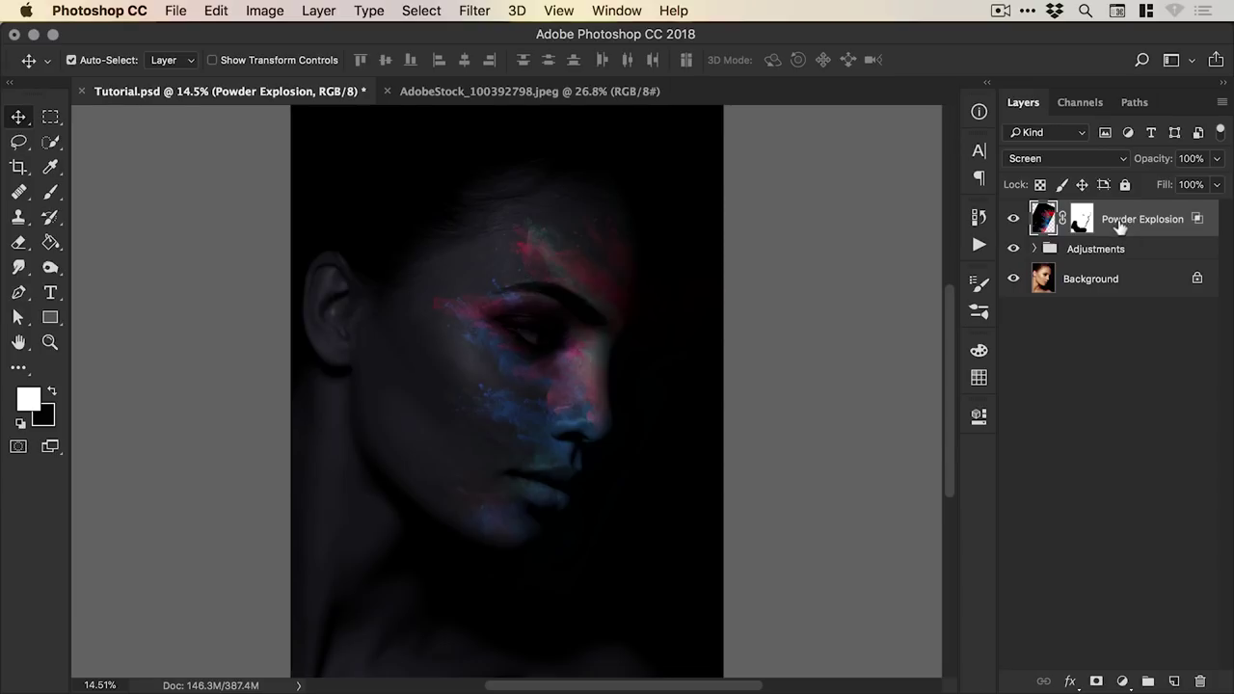
# Split the Powder Explosion's Underlying Layer black slider at 0/41 in Blending Options and apply
pyautogui.rightClick(1129, 219)
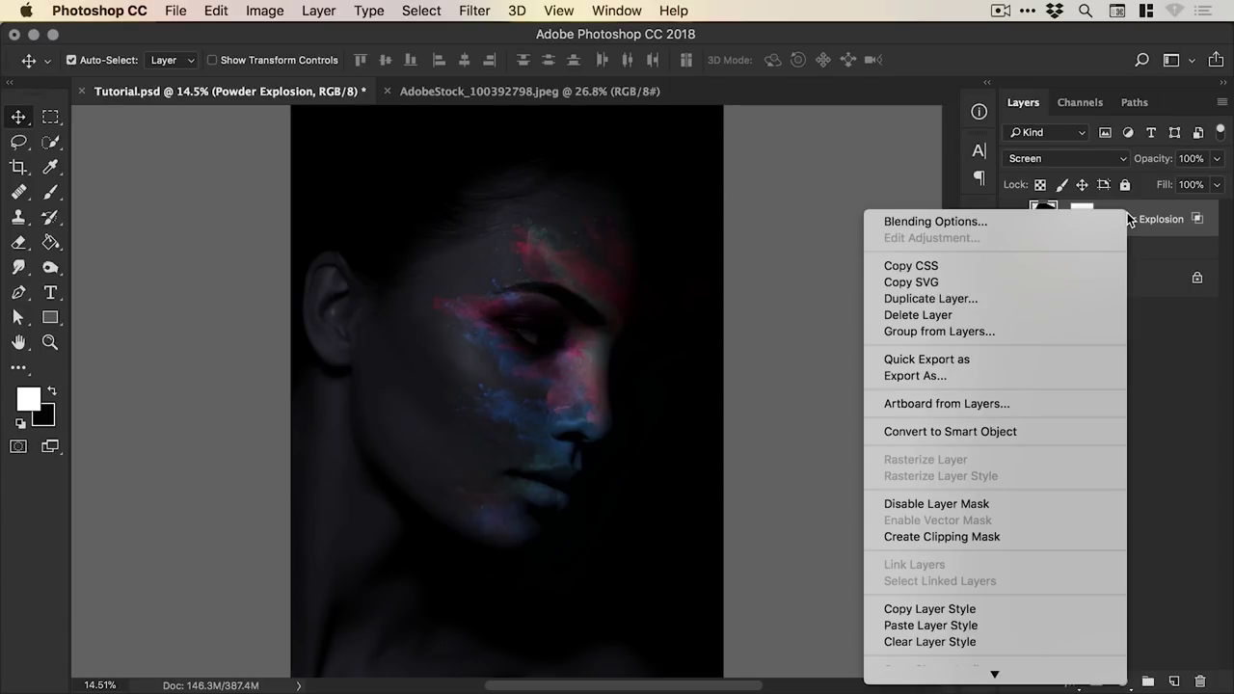
pyautogui.click(1050, 221)
pyautogui.moveTo(679, 117); pyautogui.dragTo(1089, 177)
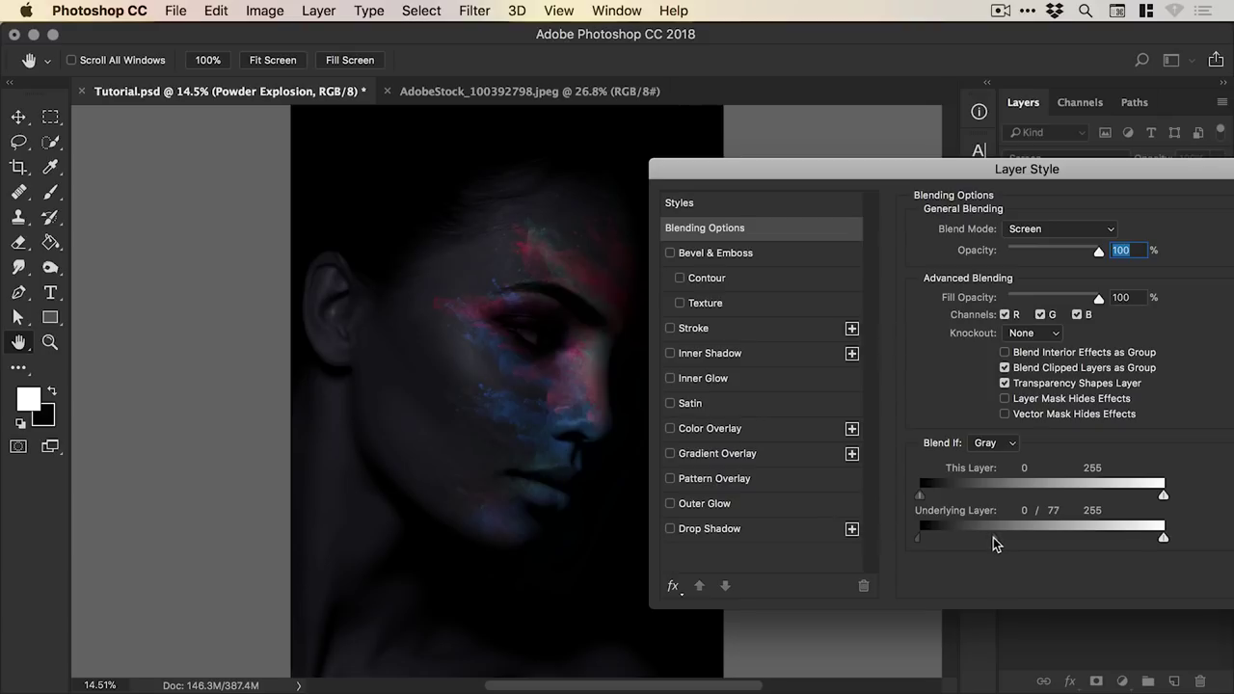
pyautogui.moveTo(990, 546); pyautogui.dragTo(954, 547)
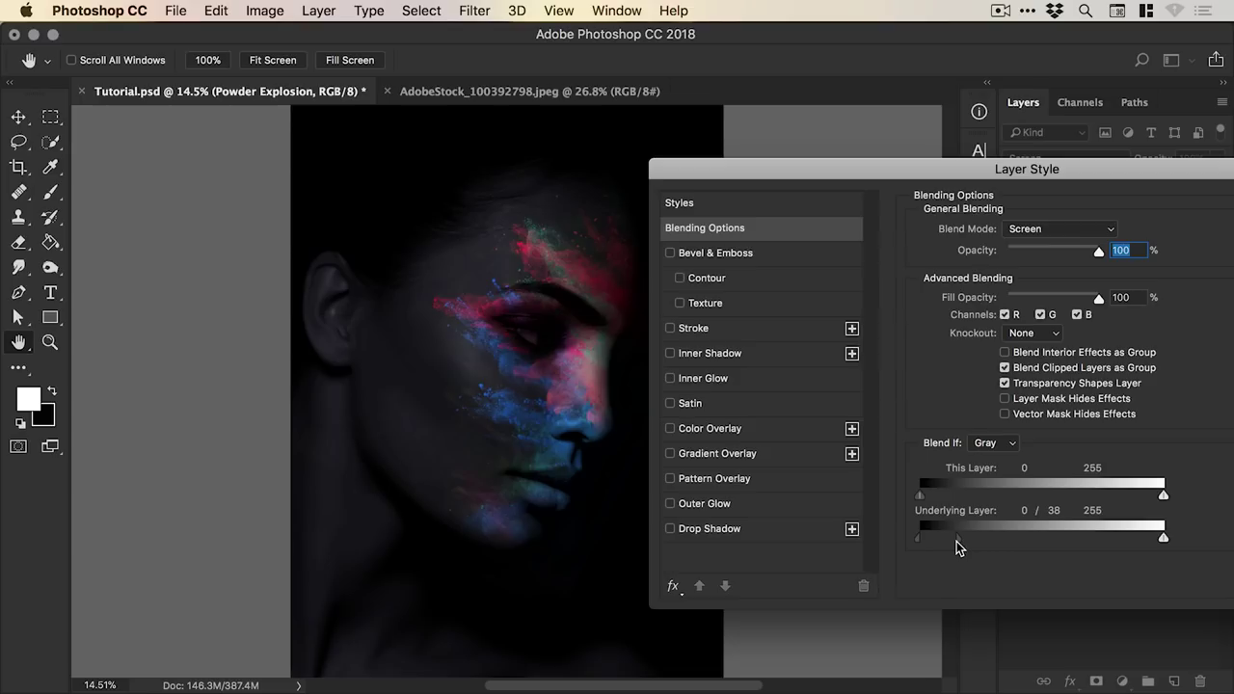
pyautogui.moveTo(957, 541); pyautogui.dragTo(958, 541)
pyautogui.moveTo(972, 172); pyautogui.dragTo(962, 161)
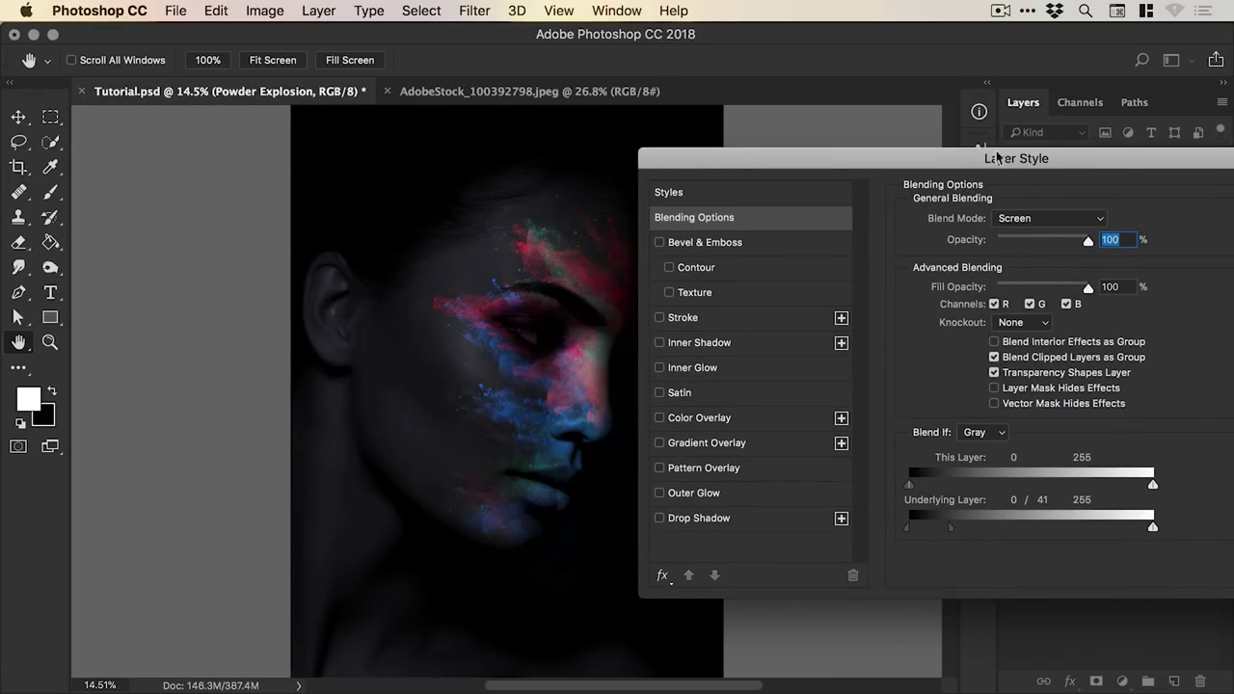
pyautogui.moveTo(996, 157); pyautogui.dragTo(683, 157)
pyautogui.click(1011, 178)
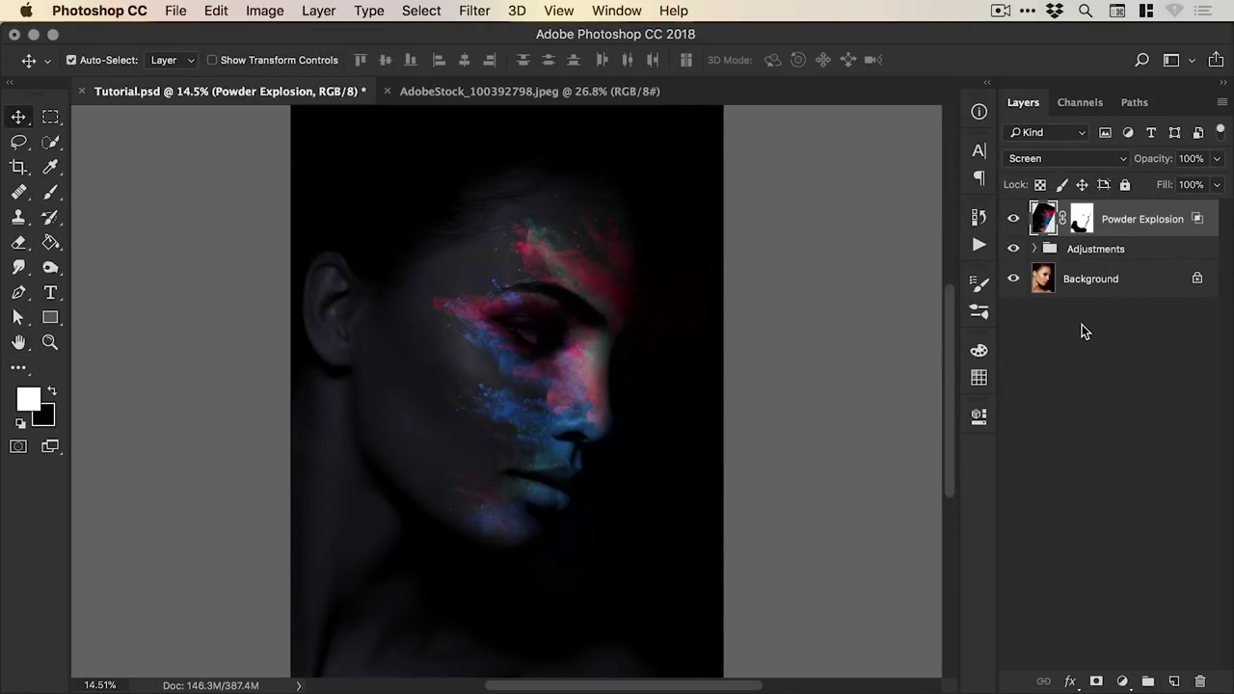
# Add a Curves adjustment layer and clip it to the Powder Explosion layer
pyautogui.click(1122, 681)
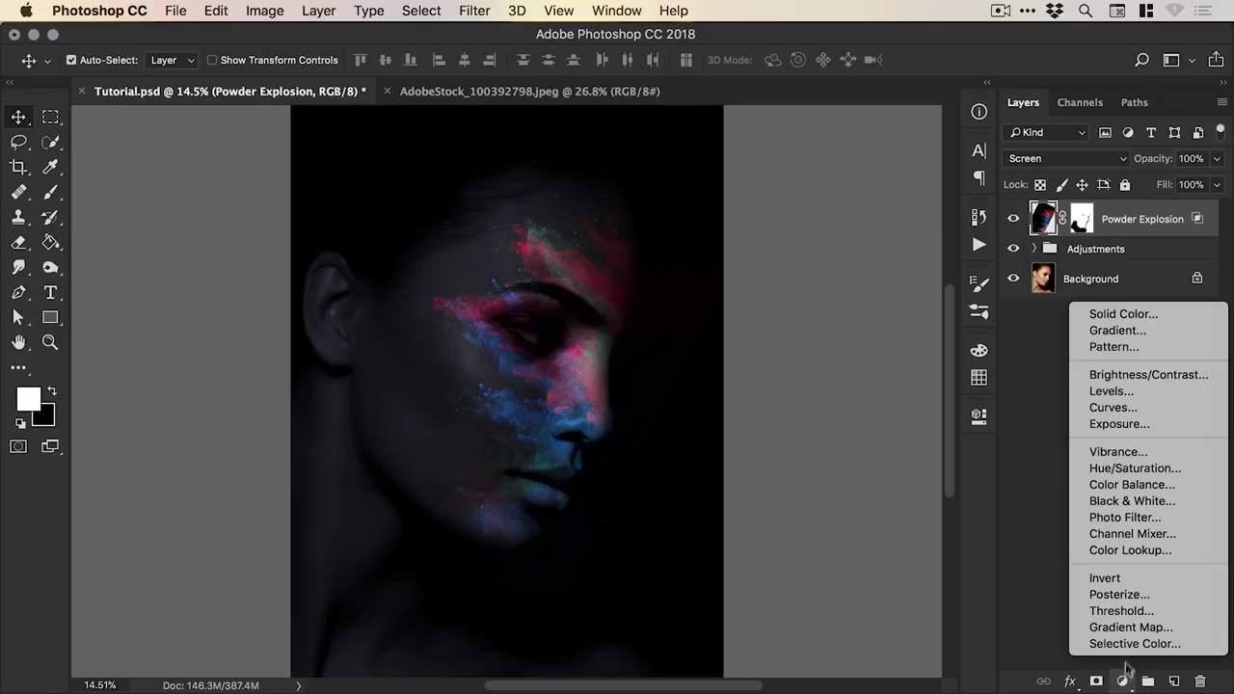
pyautogui.click(1121, 407)
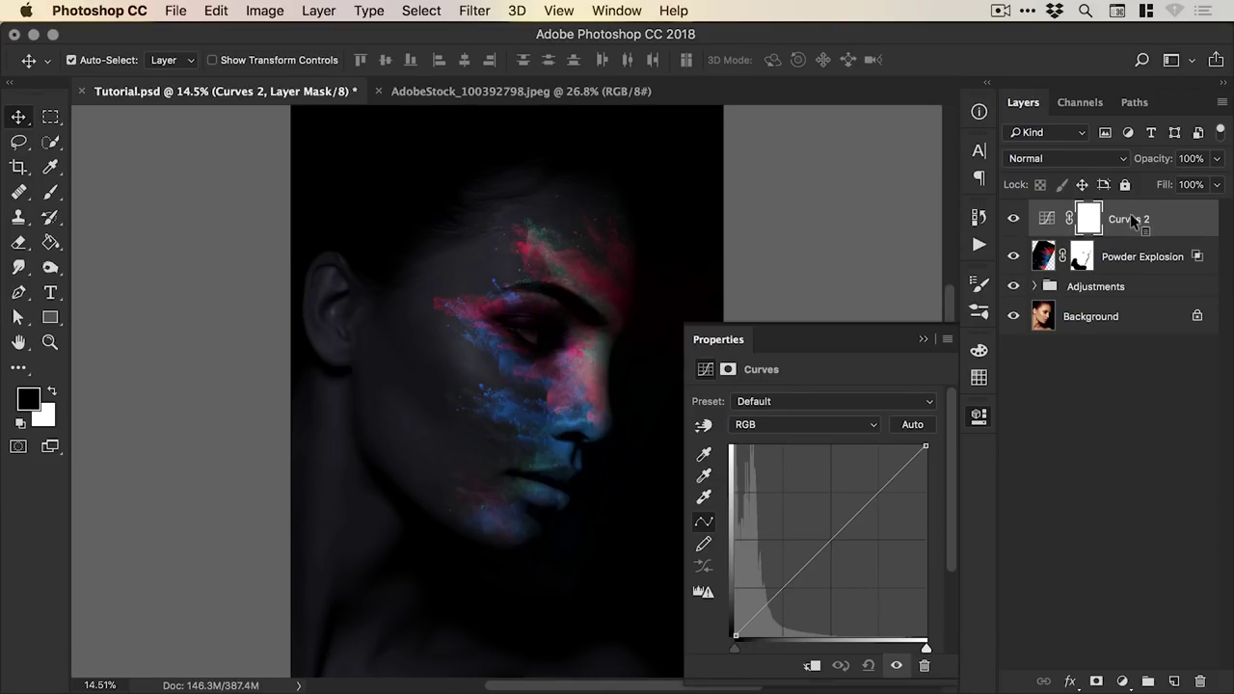
pyautogui.rightClick(1134, 222)
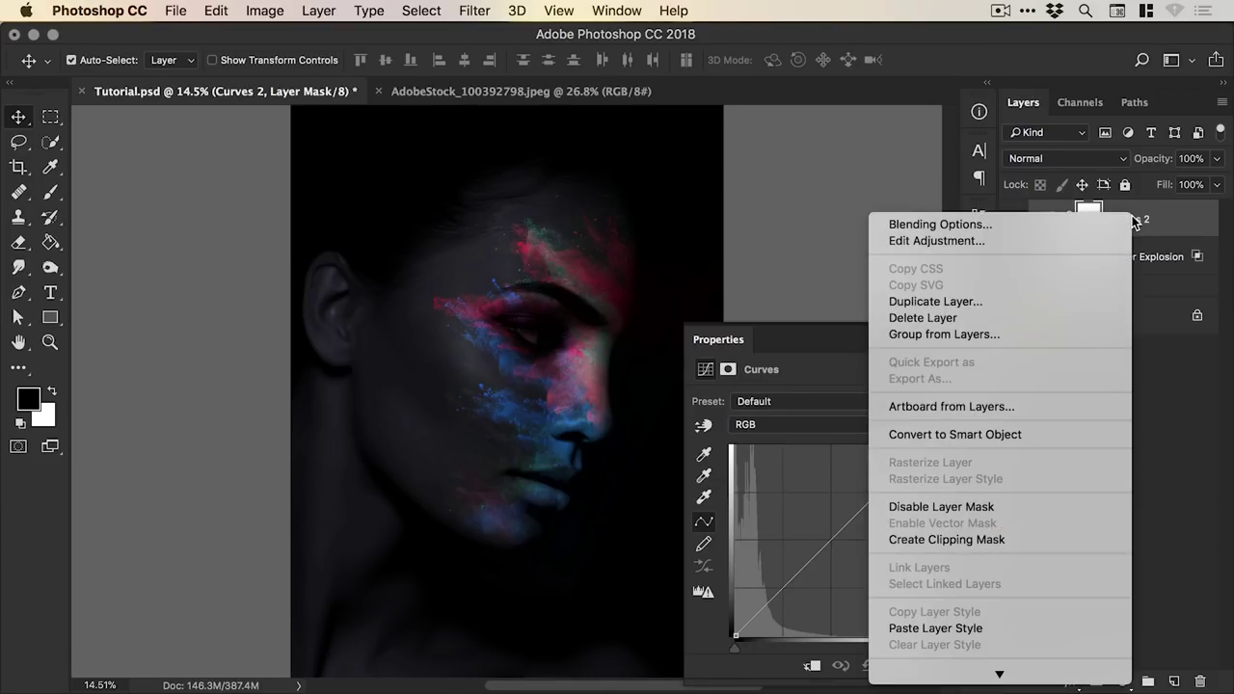
pyautogui.click(976, 541)
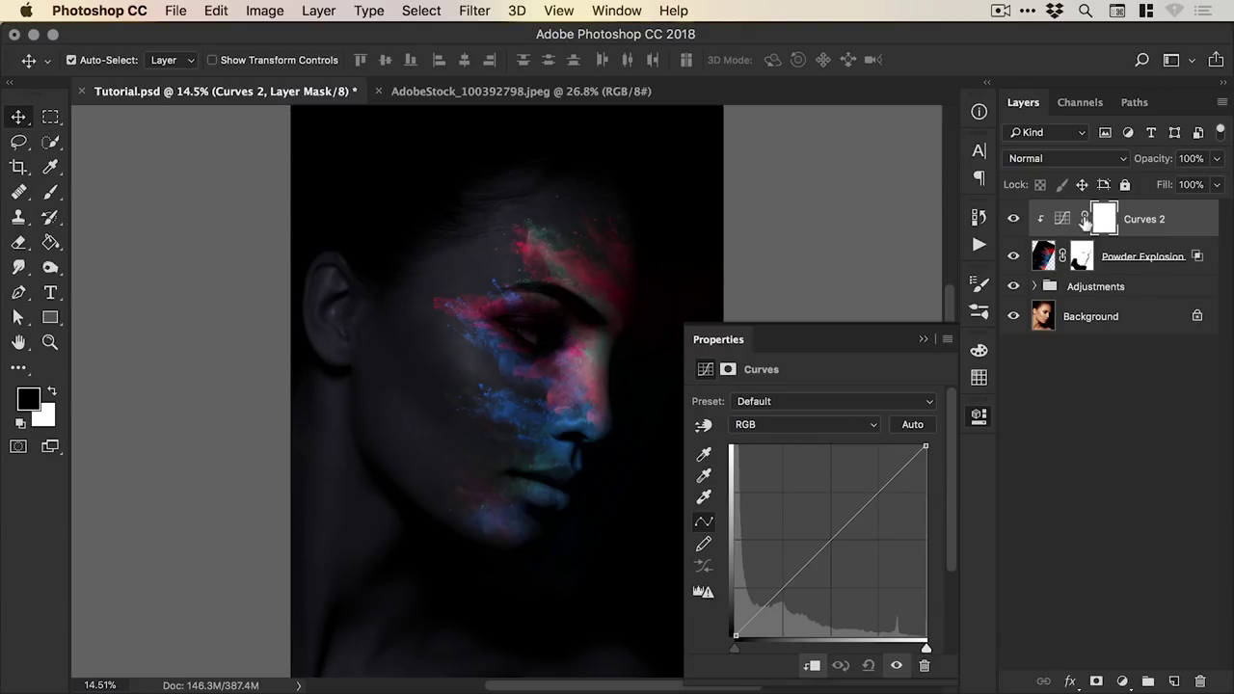
# Raise a curve point to brighten the powder, comparing with Curves 2 on and off
pyautogui.click(827, 547)
pyautogui.moveTo(826, 546)
pyautogui.mouseDown()
pyautogui.moveTo(781, 485)
pyautogui.moveTo(819, 555)
pyautogui.moveTo(836, 543)
pyautogui.moveTo(823, 530)
pyautogui.mouseUp()
pyautogui.click(897, 665)
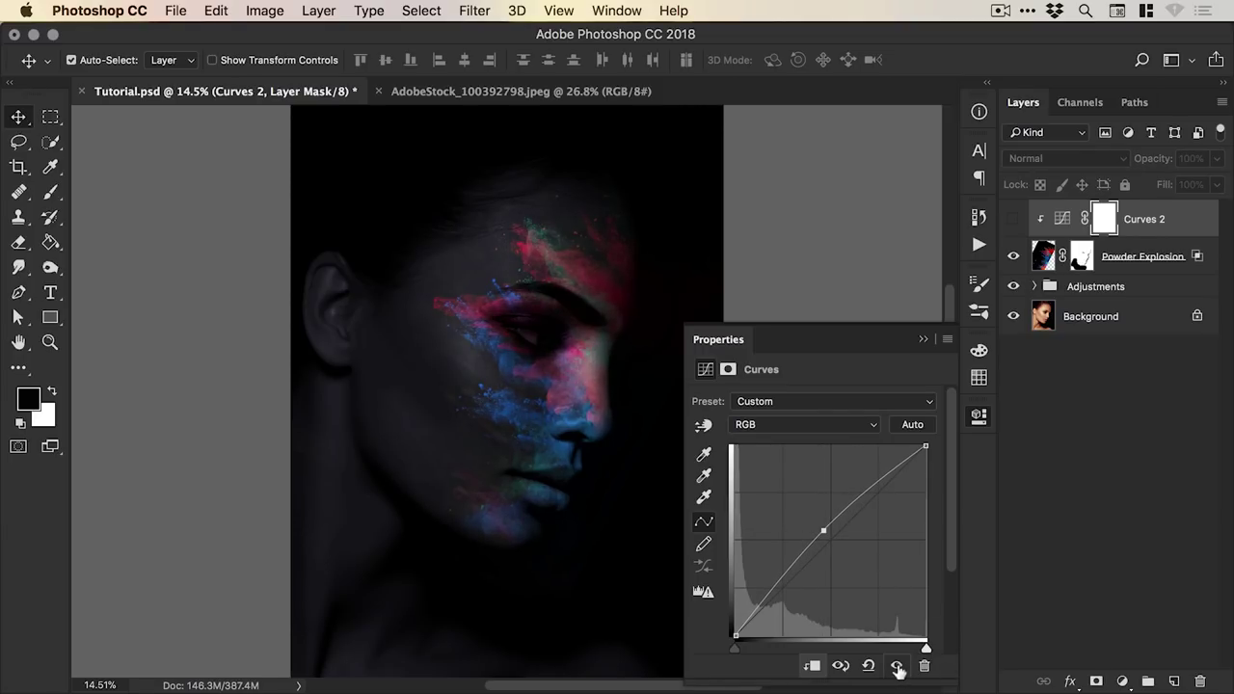
pyautogui.click(896, 665)
pyautogui.click(897, 665)
pyautogui.click(896, 665)
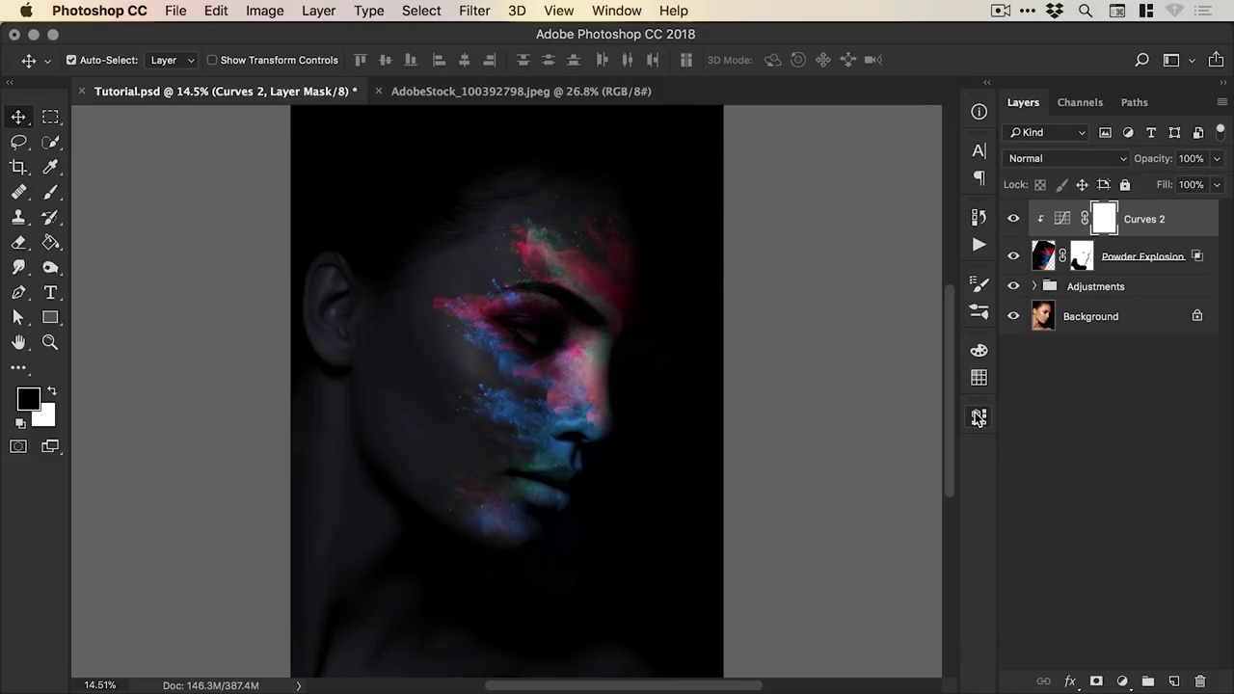
pyautogui.click(979, 416)
# Paint black on the Powder Explosion mask with an enlarged brush over the cheek and forehead
pyautogui.click(1081, 256)
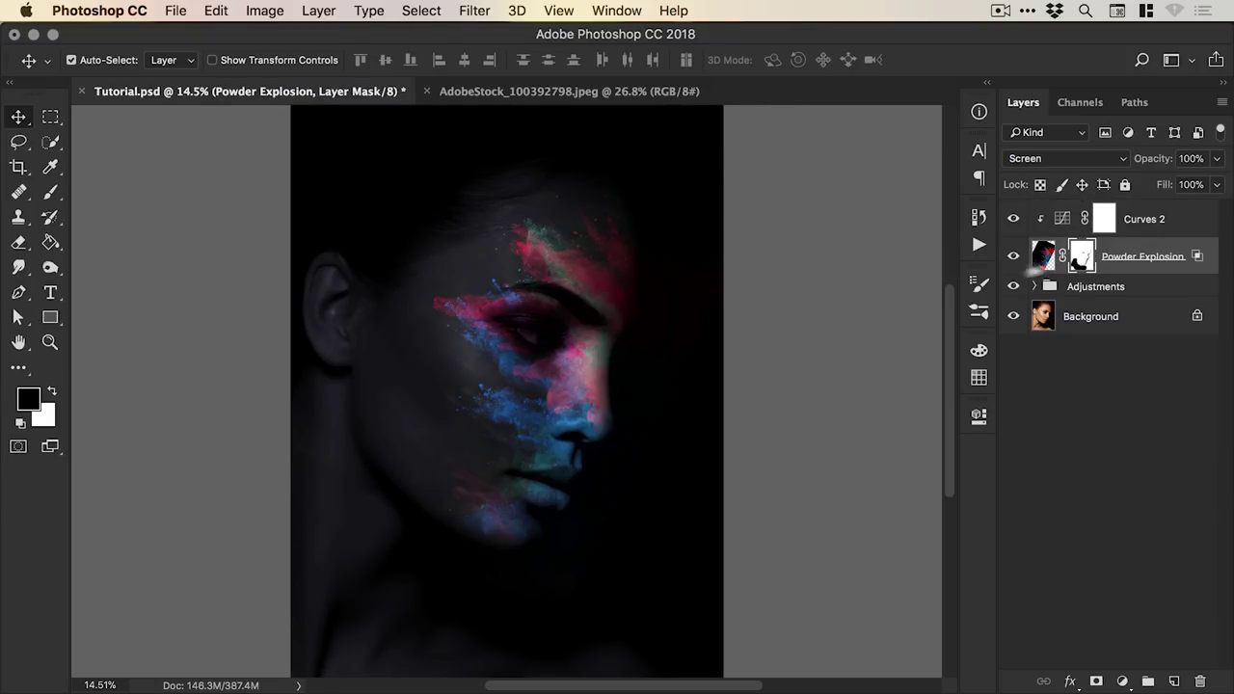
pyautogui.press('b')
pyautogui.press(']')
pyautogui.press(']')
pyautogui.press(']')
pyautogui.press(']')
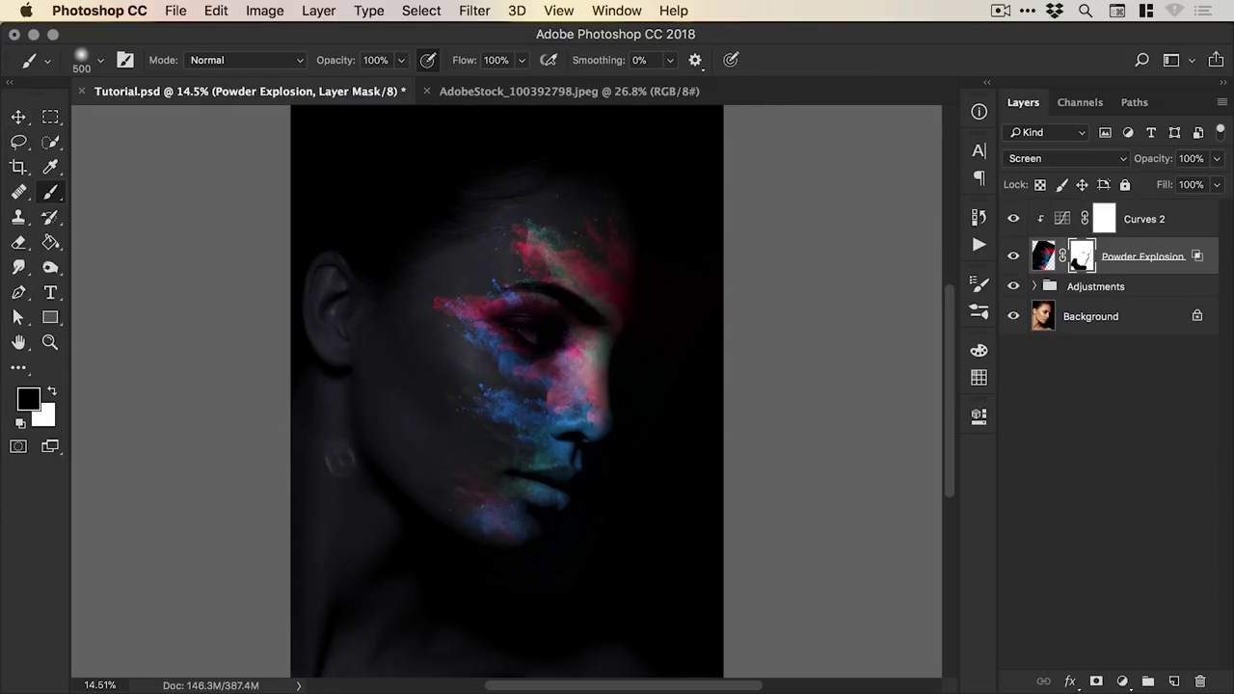
pyautogui.moveTo(447, 369)
pyautogui.mouseDown()
pyautogui.moveTo(411, 367)
pyautogui.moveTo(426, 360)
pyautogui.moveTo(429, 391)
pyautogui.mouseUp()
pyautogui.press(']')
pyautogui.press(']')
pyautogui.press(']')
pyautogui.press(']')
pyautogui.press(']')
pyautogui.press(']')
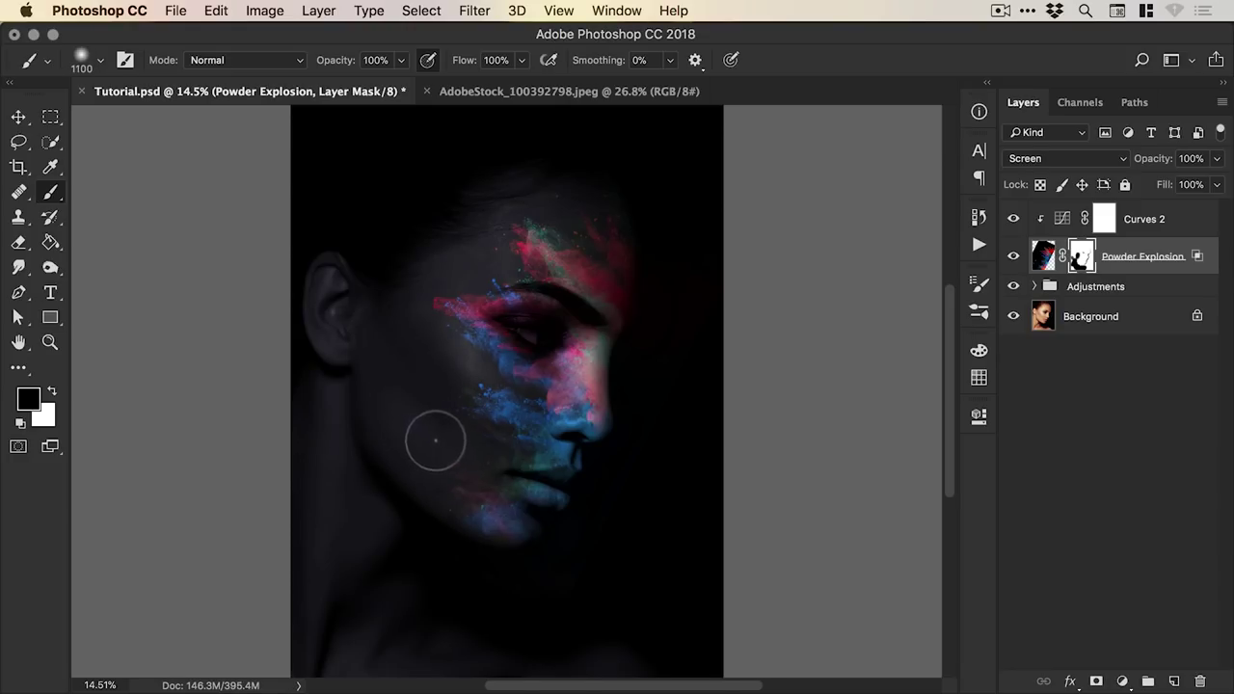
pyautogui.moveTo(469, 200)
pyautogui.mouseDown()
pyautogui.moveTo(490, 135)
pyautogui.moveTo(543, 138)
pyautogui.mouseUp()
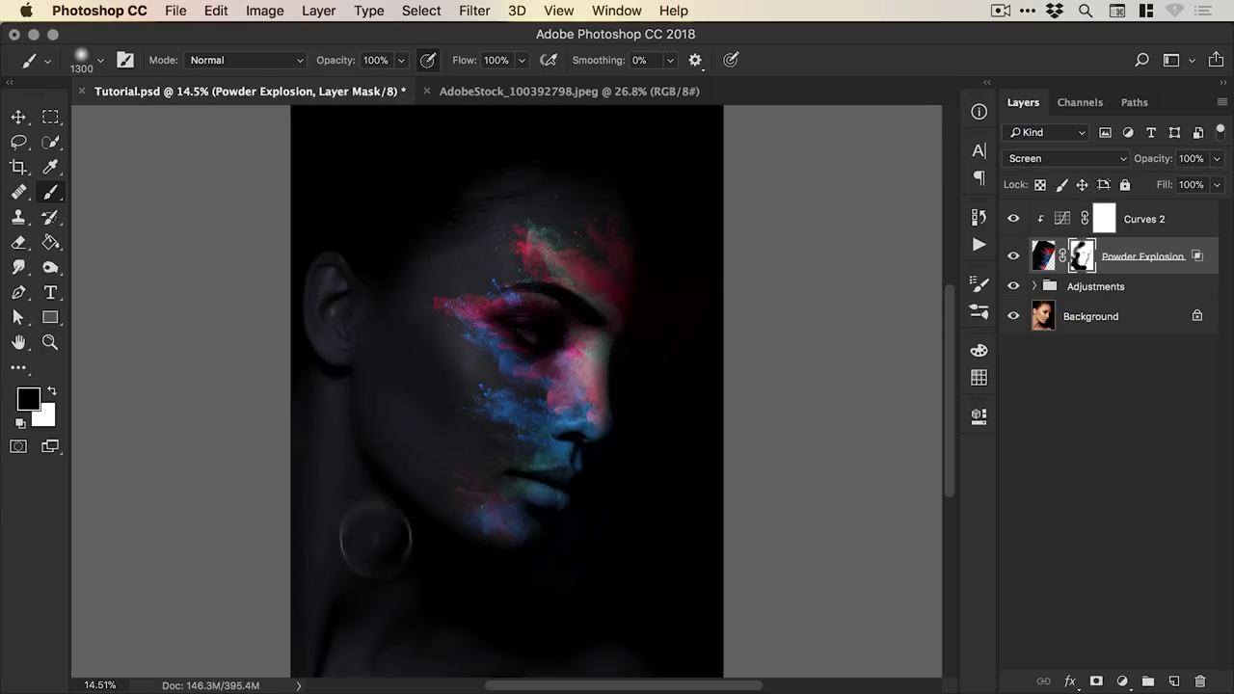
pyautogui.press('v')
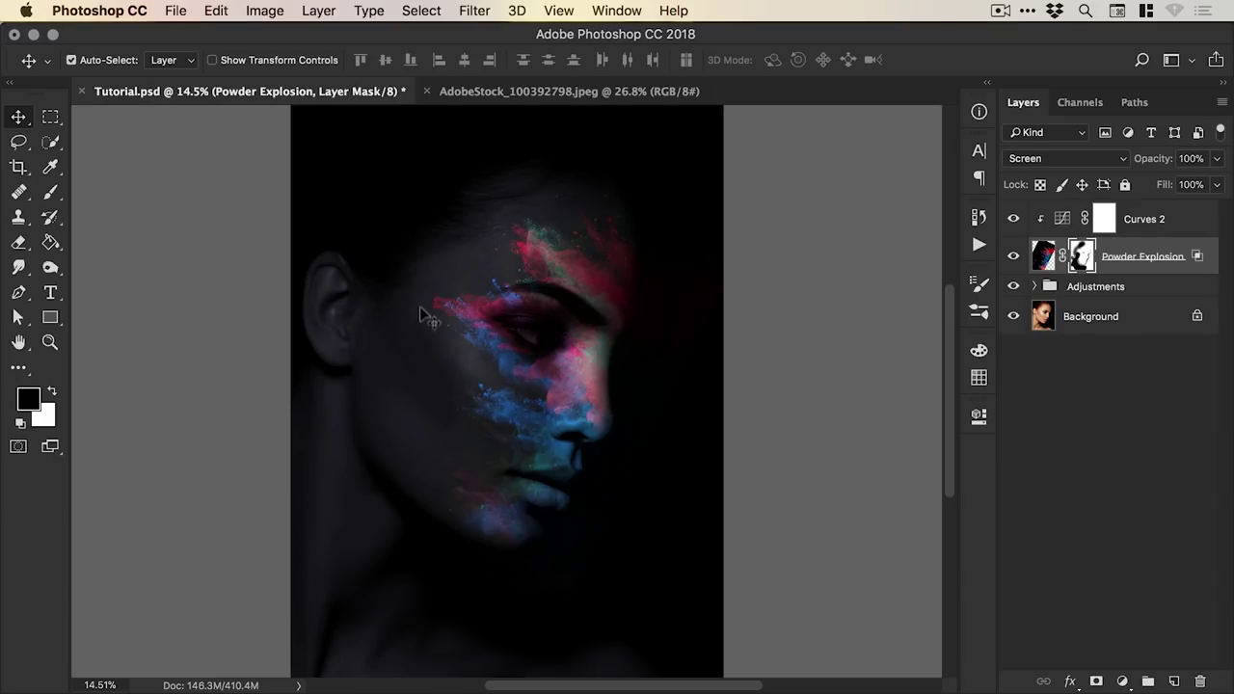
# Add a Hue/Saturation adjustment layer above the Powder Explosion layer
pyautogui.click(1153, 228)
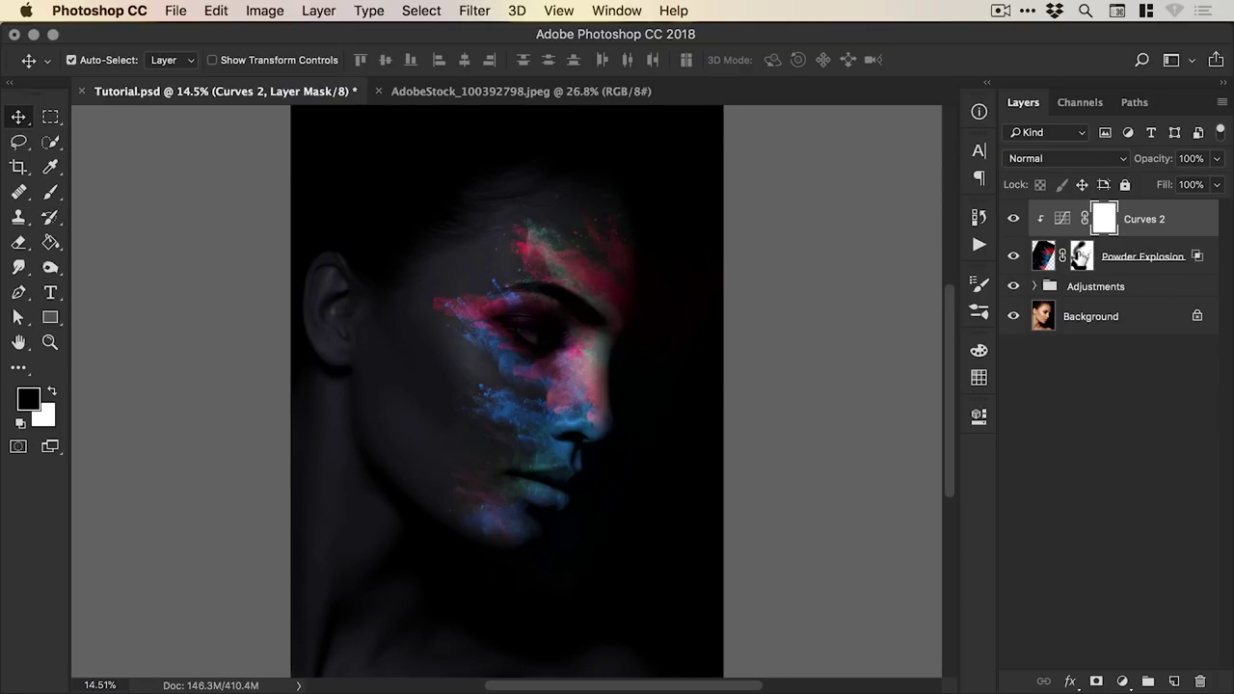
pyautogui.click(1138, 262)
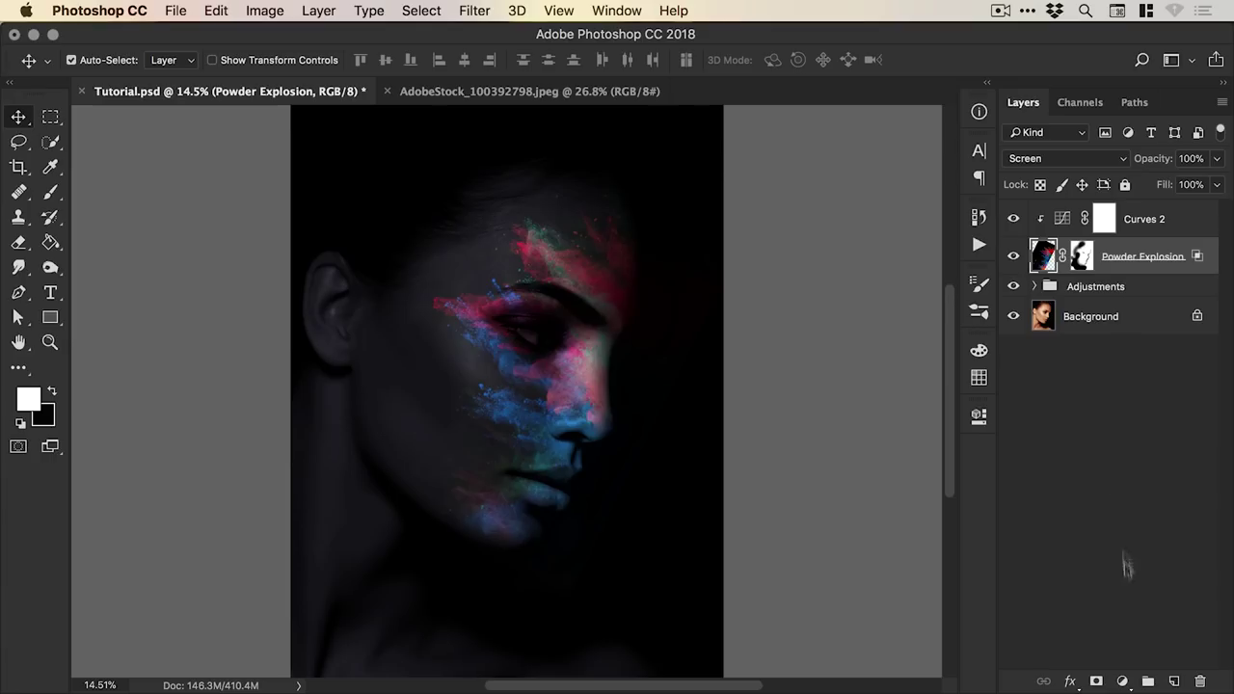
pyautogui.click(1122, 682)
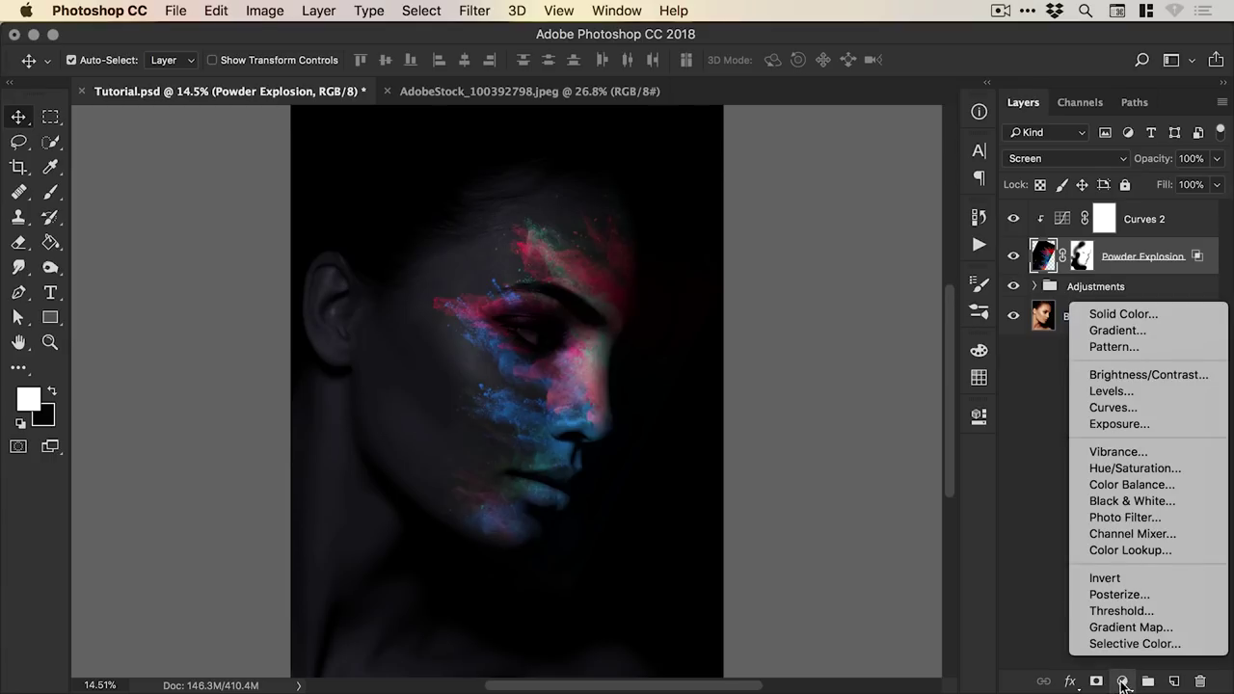
pyautogui.click(1123, 259)
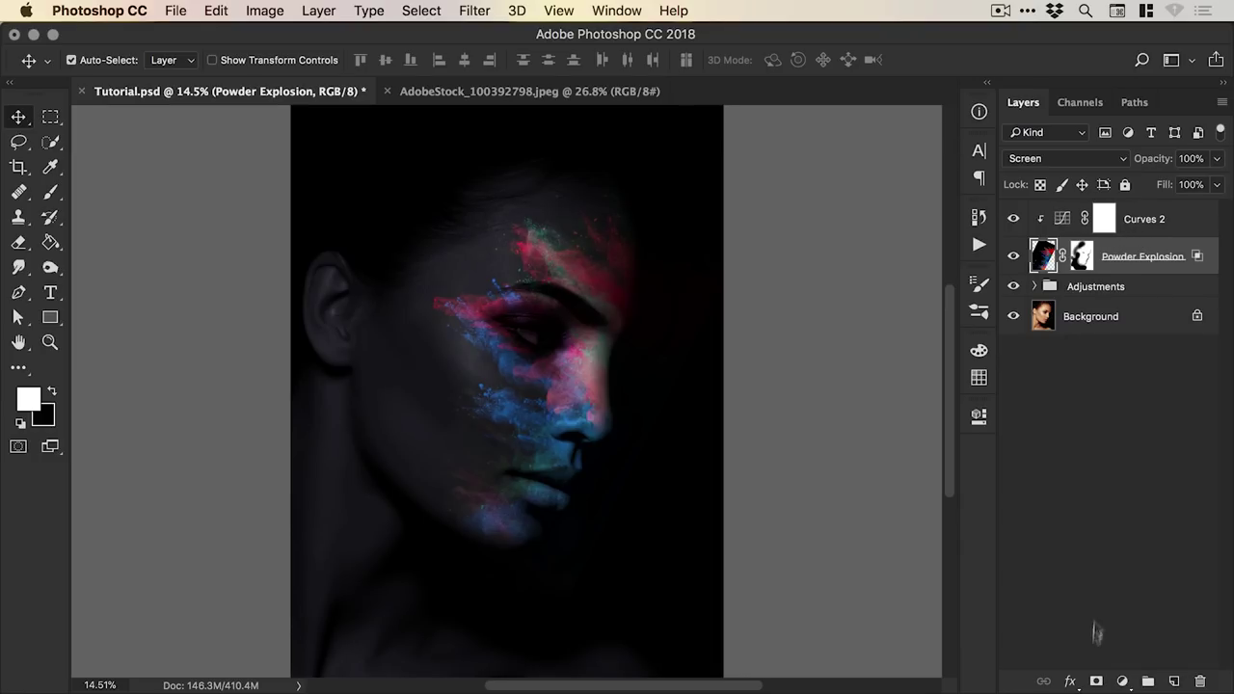
pyautogui.click(1122, 681)
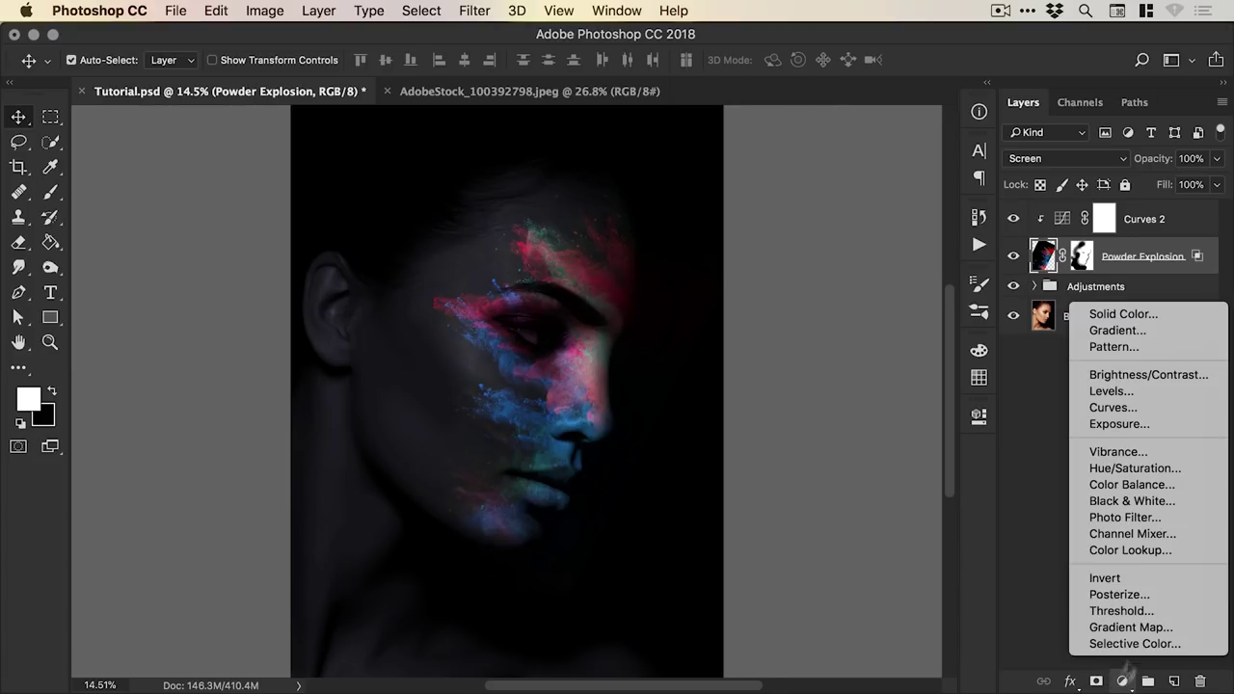
pyautogui.click(1135, 468)
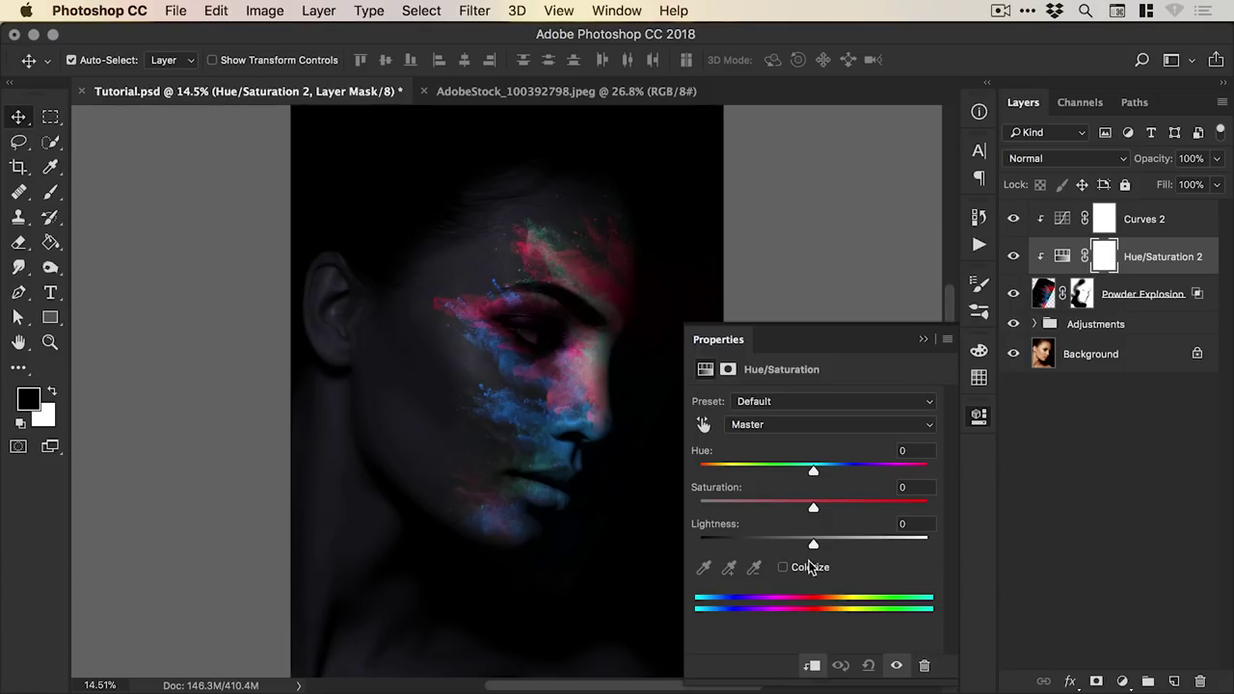
# Try Colorize, then turn it off and shift Hue and lower Saturation to -5
pyautogui.click(810, 567)
pyautogui.moveTo(816, 508); pyautogui.dragTo(904, 471)
pyautogui.click(820, 470)
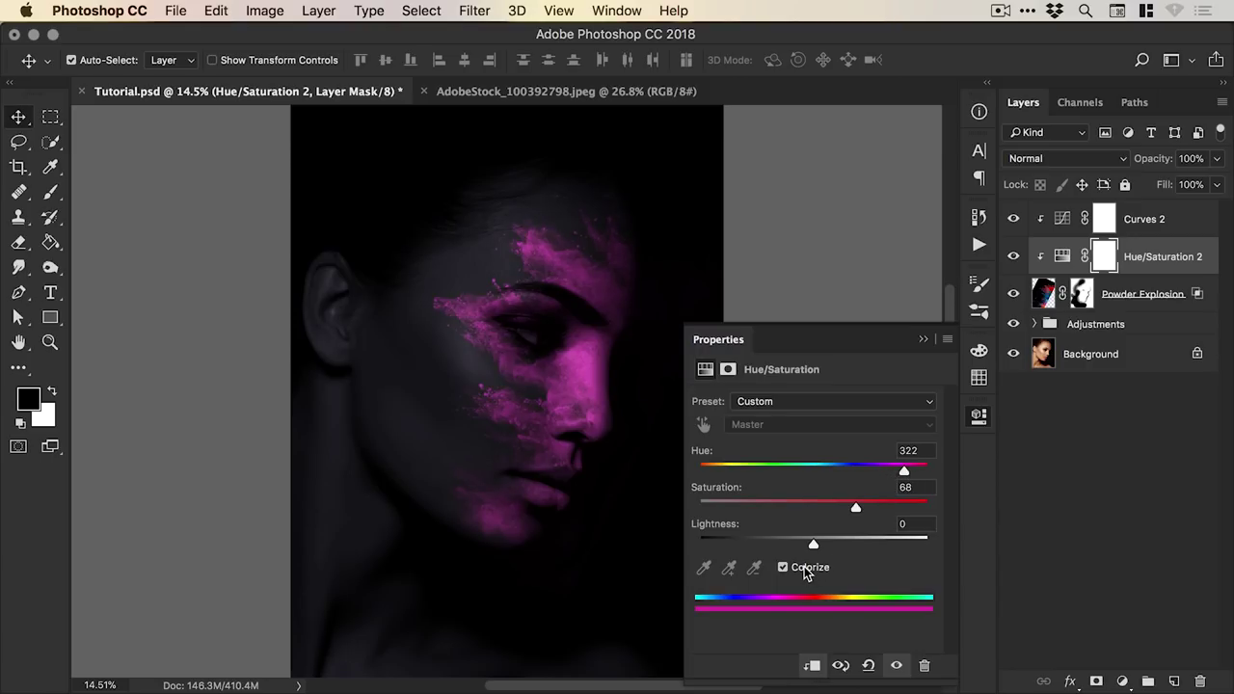
pyautogui.click(806, 571)
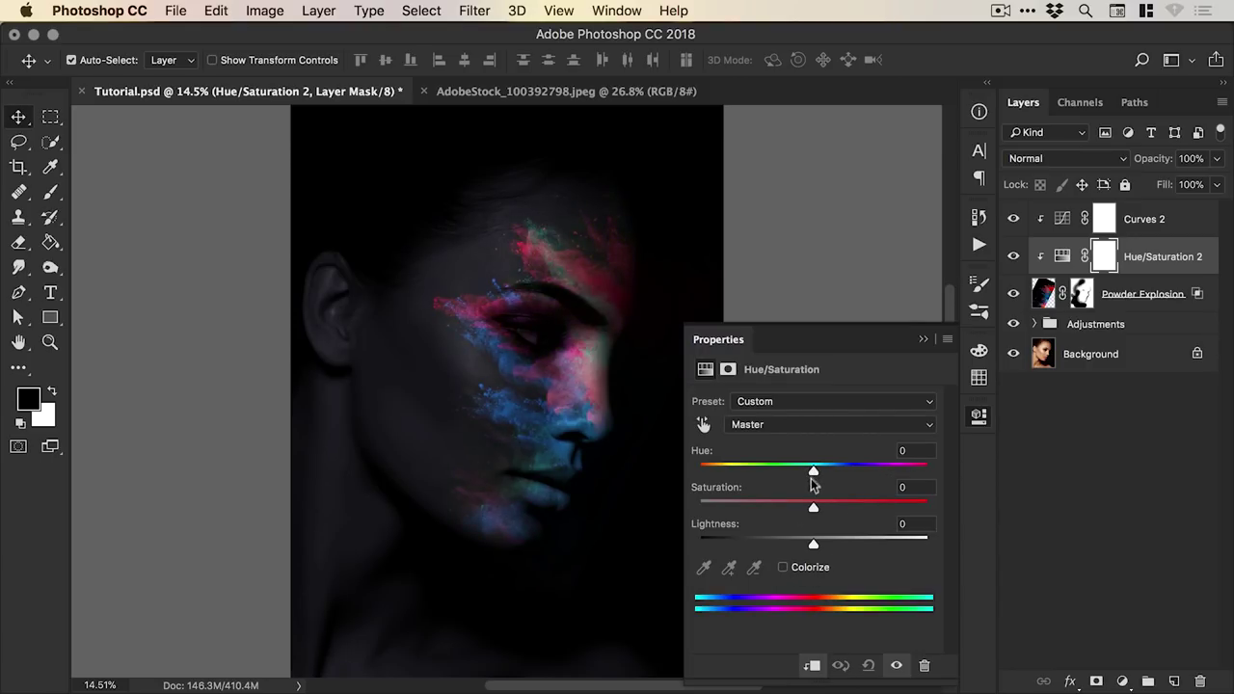
pyautogui.moveTo(814, 473); pyautogui.dragTo(933, 480)
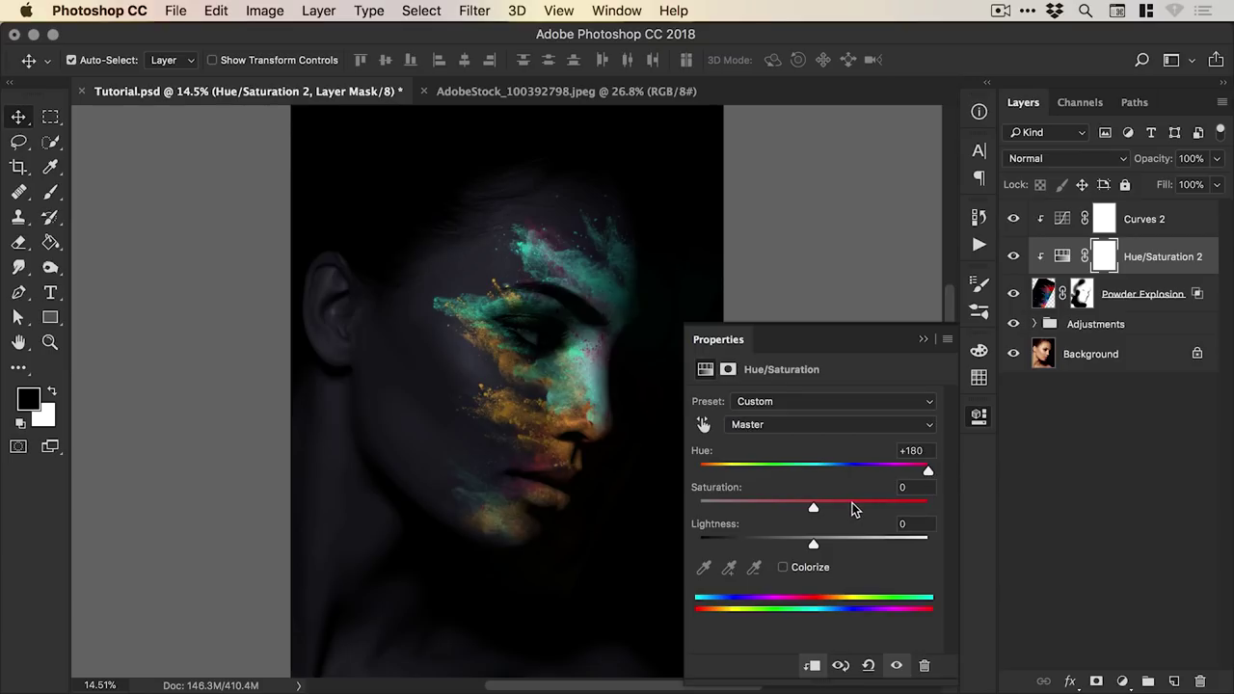
pyautogui.moveTo(854, 506); pyautogui.dragTo(807, 507)
pyautogui.moveTo(925, 473); pyautogui.dragTo(789, 472)
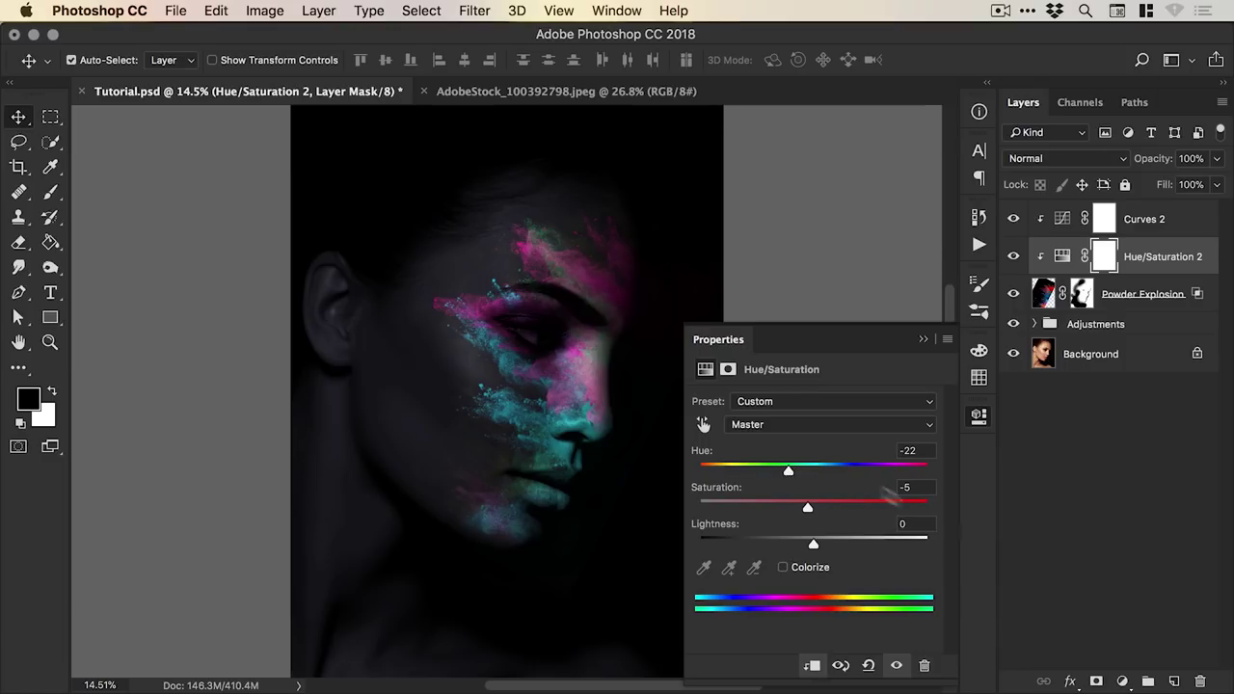
# Set Hue to -15, compare before and after, then hide powder layers to view the original portrait
pyautogui.click(895, 665)
pyautogui.click(895, 667)
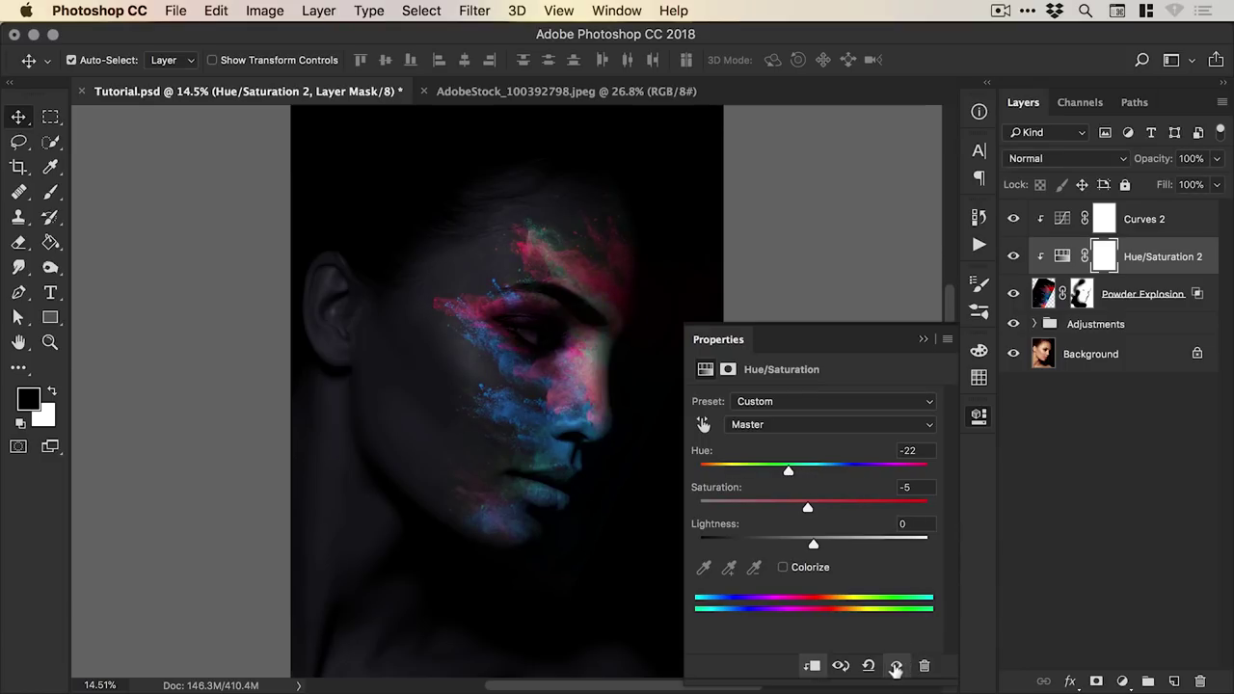
pyautogui.moveTo(789, 475); pyautogui.dragTo(796, 472)
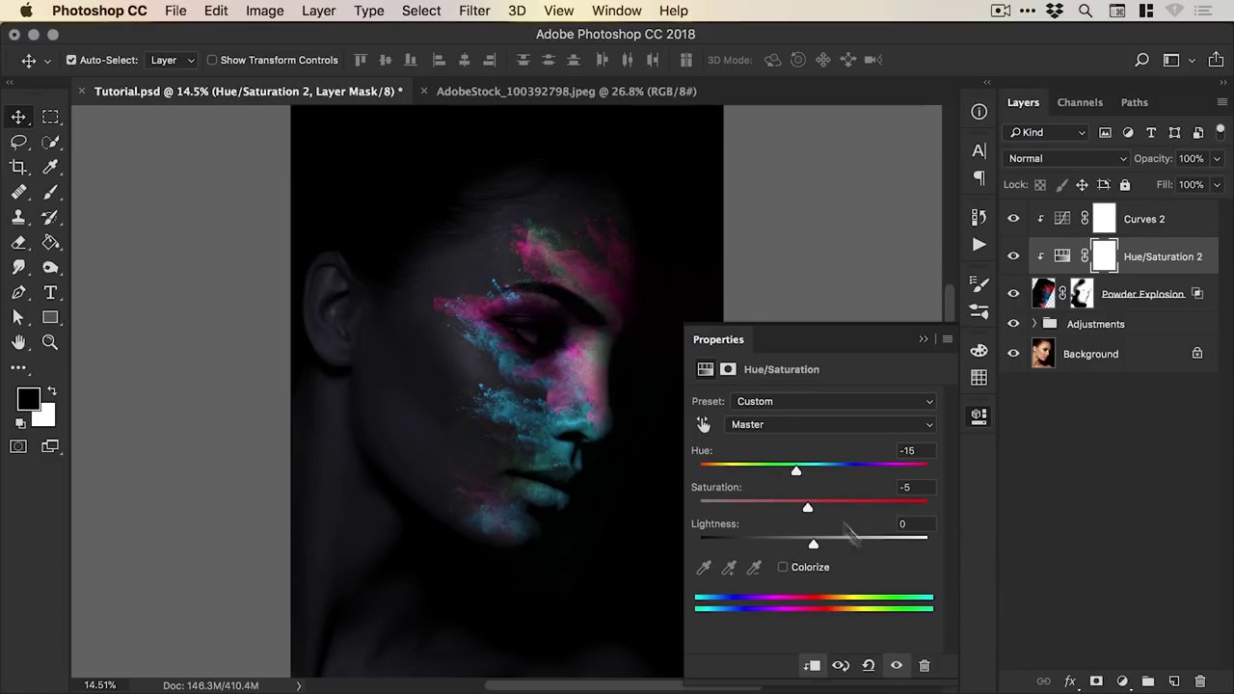
pyautogui.click(897, 666)
pyautogui.click(896, 666)
pyautogui.click(978, 416)
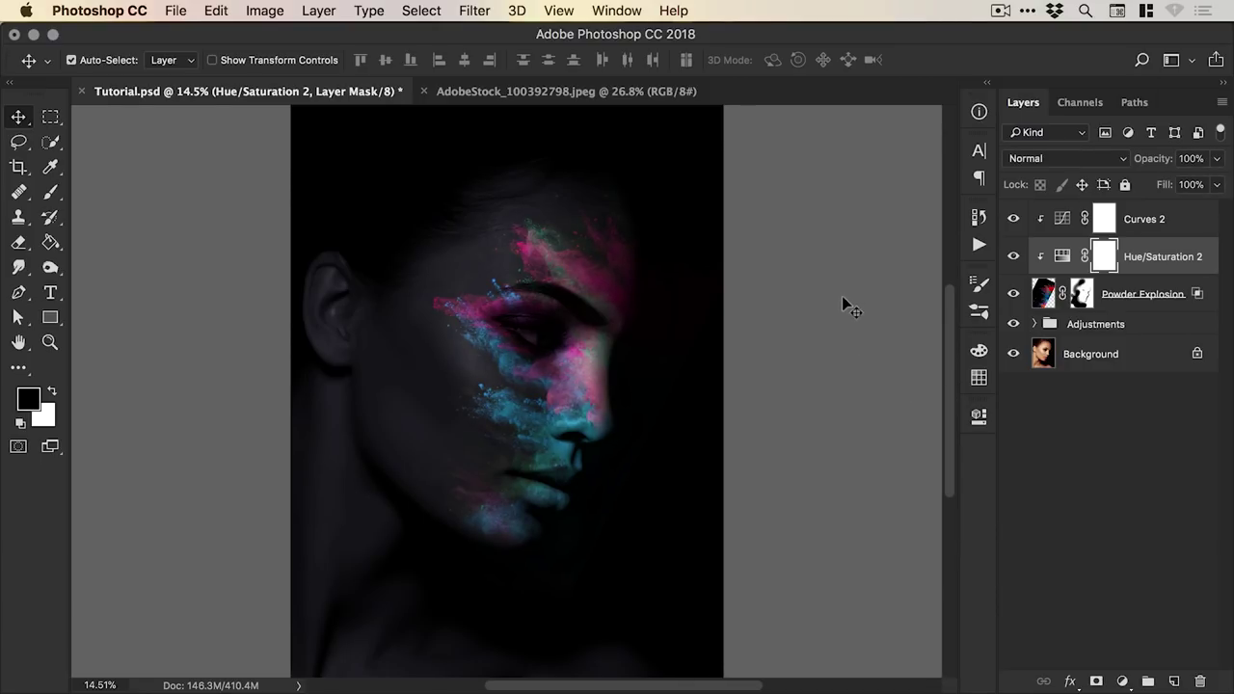
pyautogui.click(1035, 324)
pyautogui.moveTo(1014, 300); pyautogui.dragTo(1011, 333)
# Turn the Adjustments group, Powder Explosion, Hue/Saturation 2 and Curves 2 back on
pyautogui.click(1013, 325)
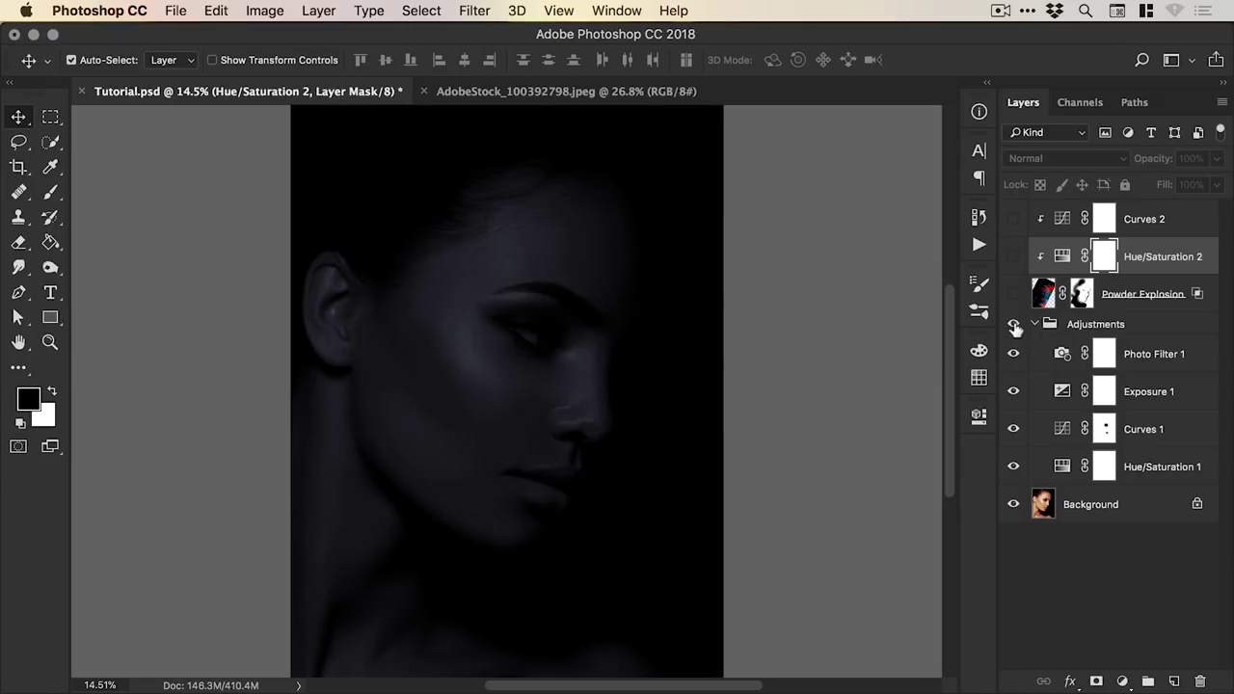
pyautogui.click(1034, 324)
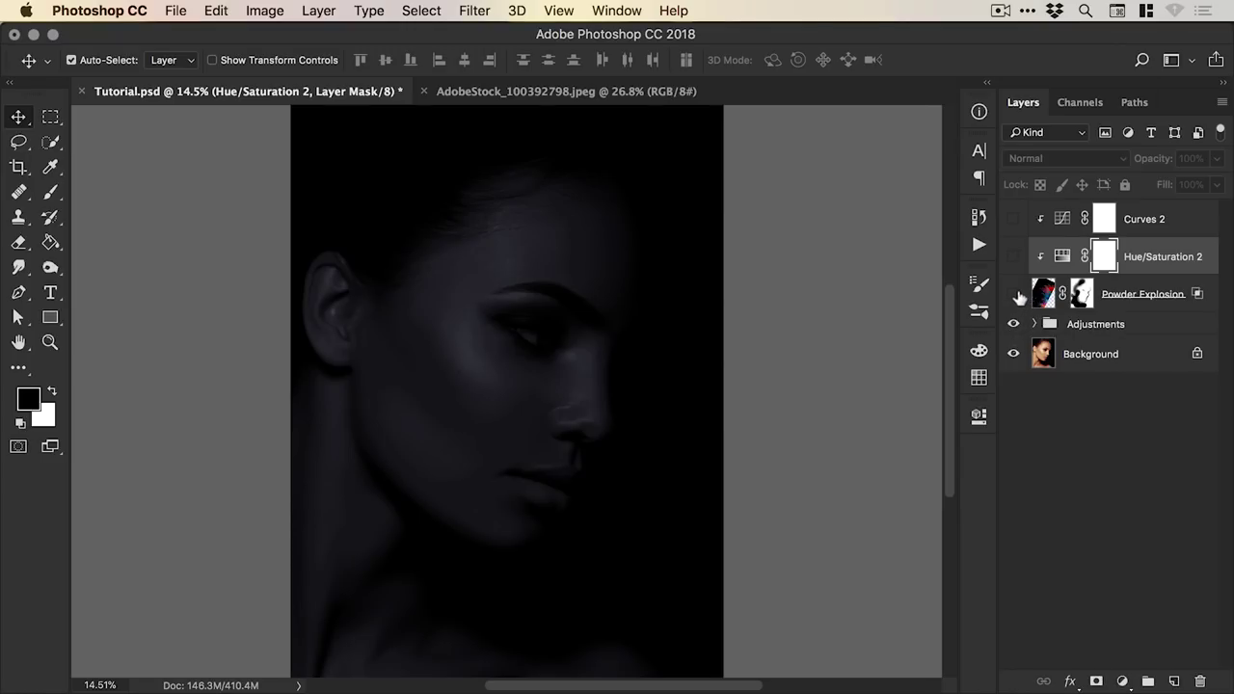
pyautogui.click(1014, 294)
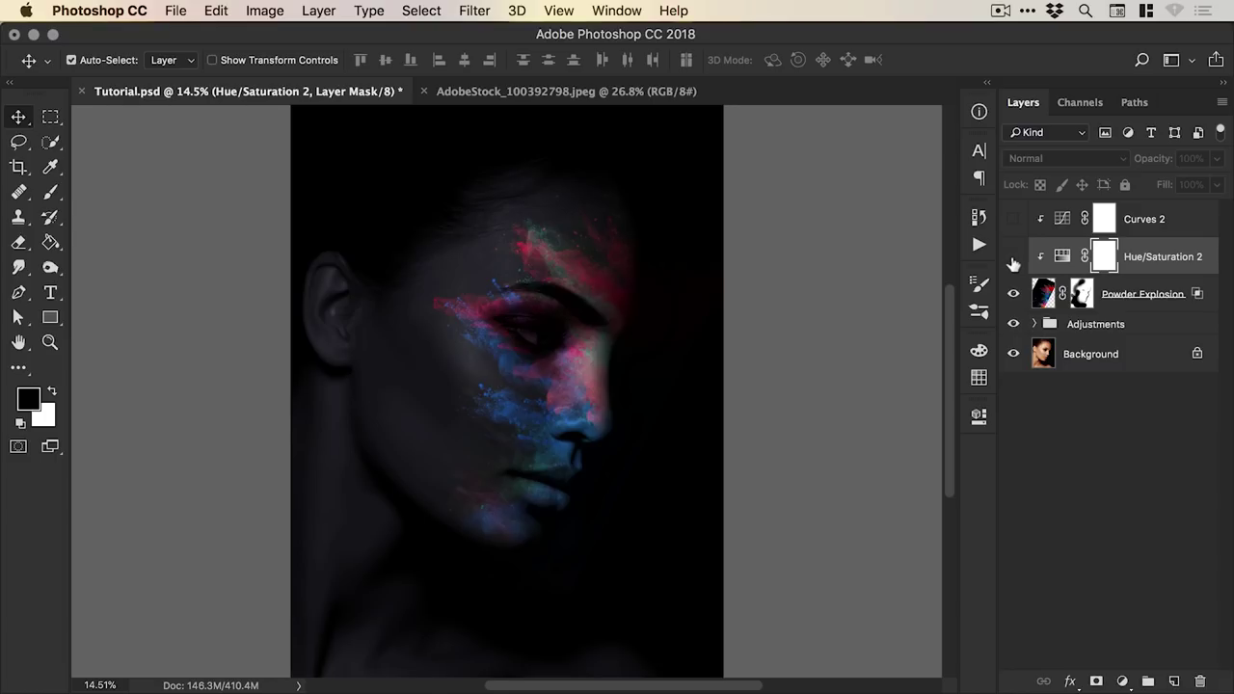
pyautogui.moveTo(1014, 261); pyautogui.dragTo(1014, 226)
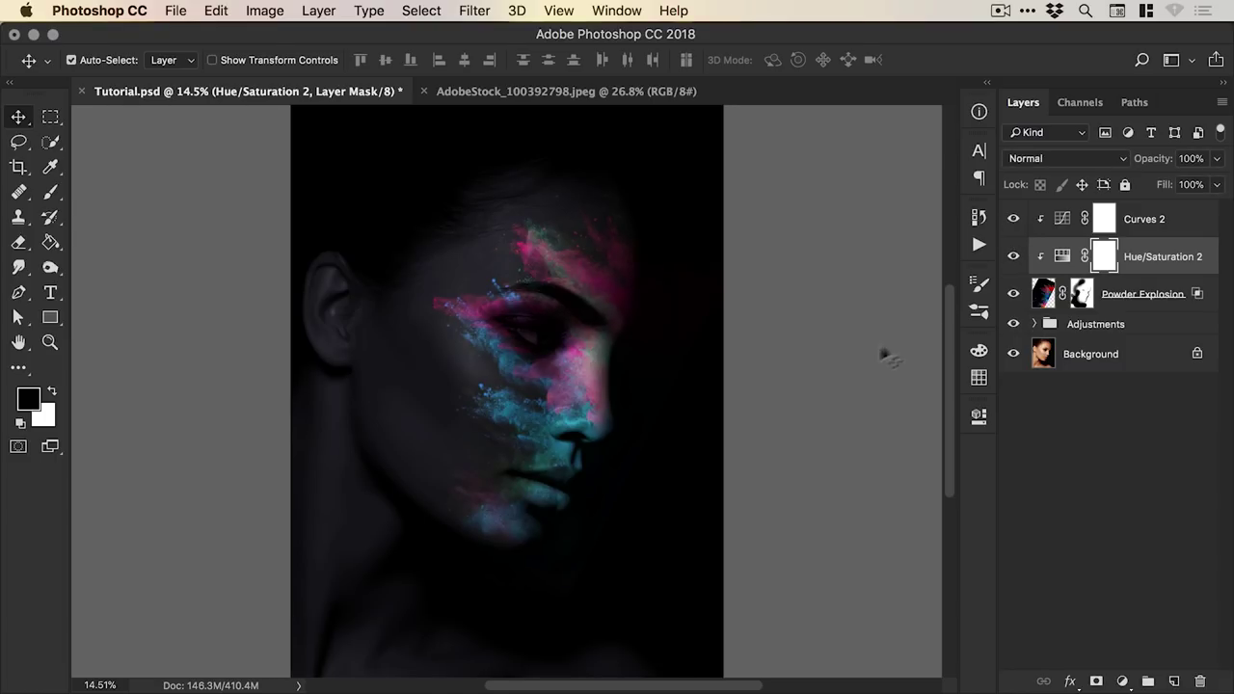